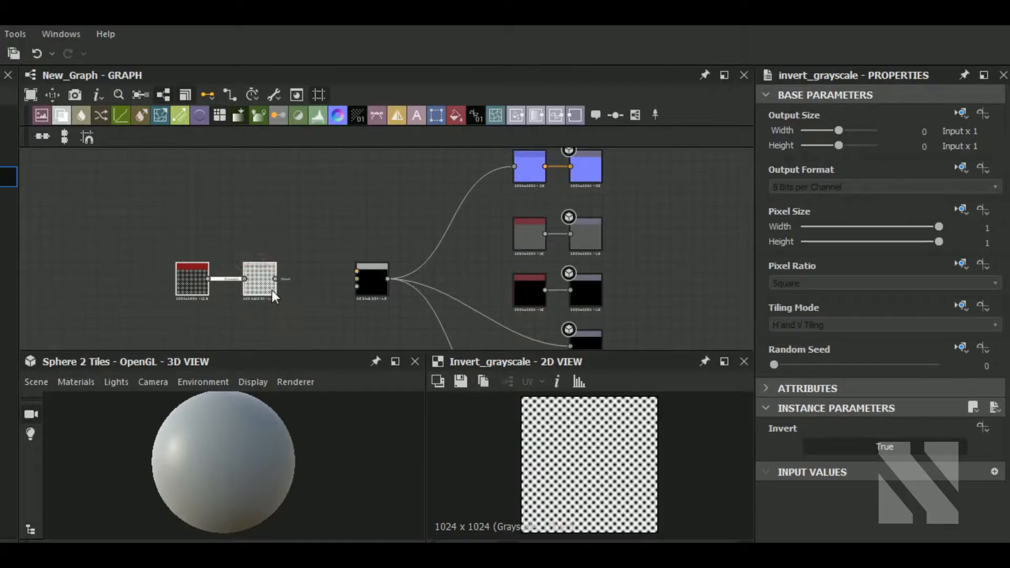
middle_click_drag(222, 311, 286, 318)
scroll(271, 296, "up", 3)
scroll(271, 296, "up", 2)
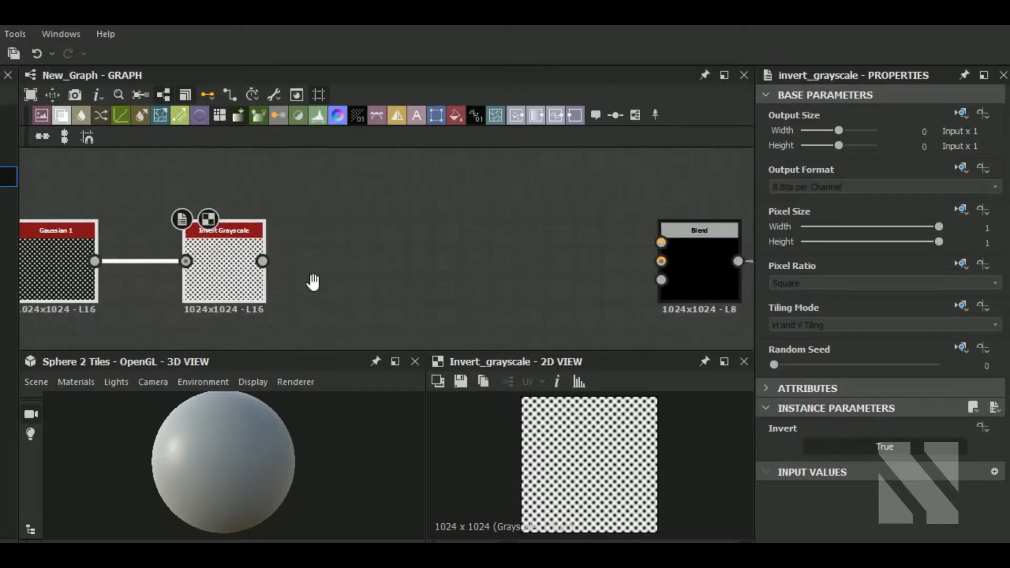
key("space")
type("be")
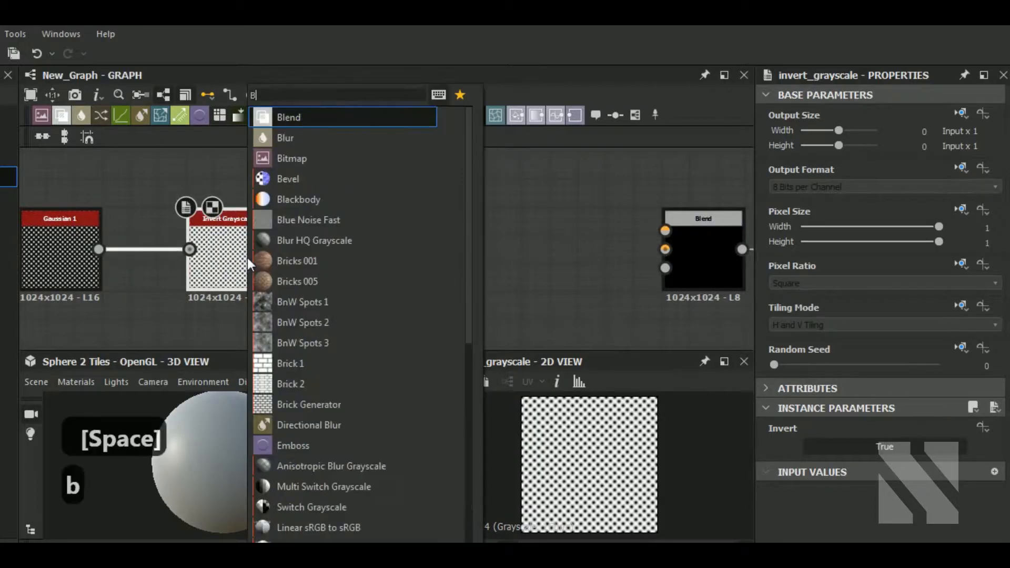
left_click(330, 123)
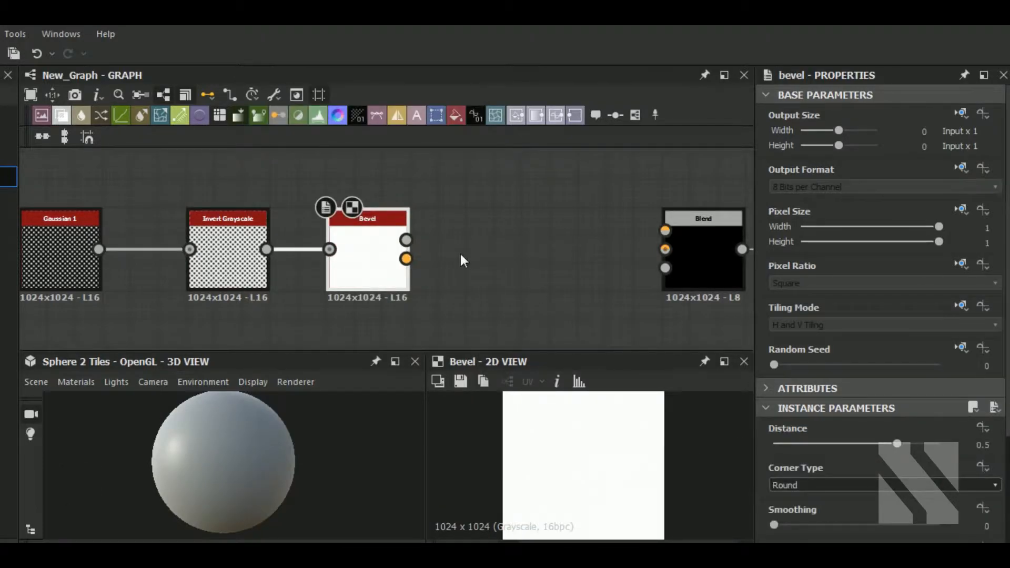
key("ctrl+z")
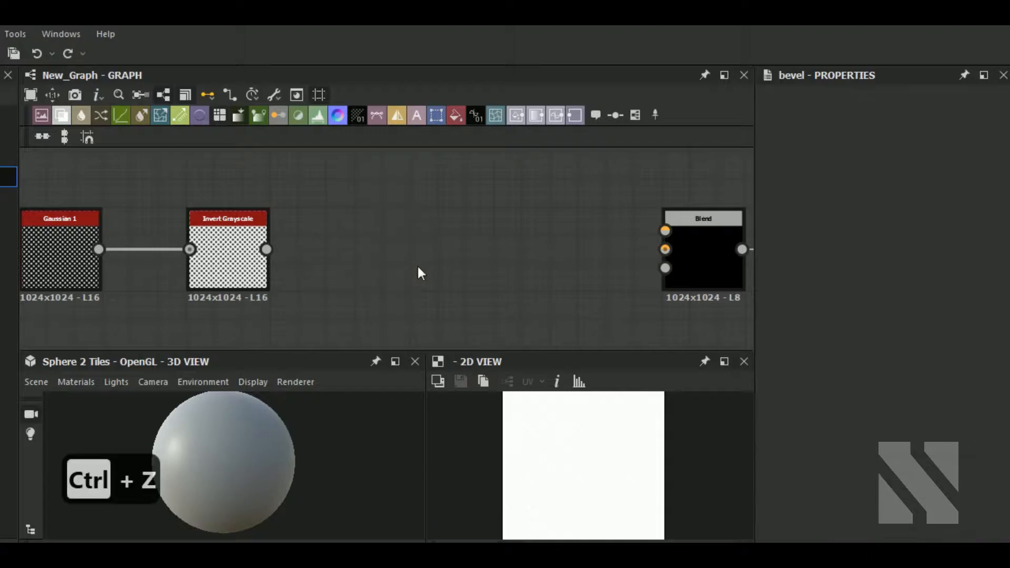
Connect the Invert Grayscale output to the Blend node's Foreground input and insert a Bevel node on that link.
left_click_drag(266, 249, 666, 231)
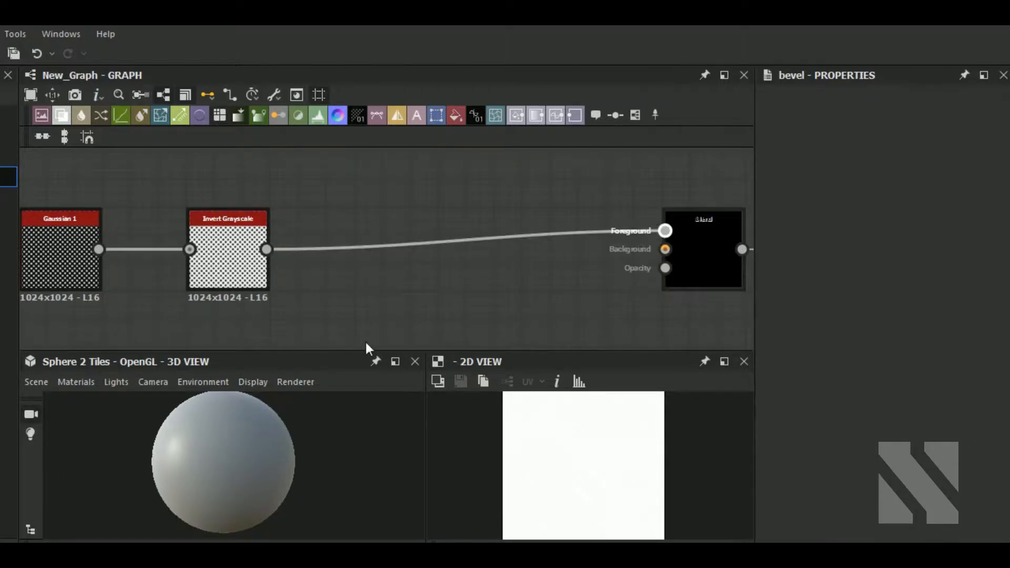
scroll(235, 455, "up", 3)
left_click_drag(416, 208, 359, 295)
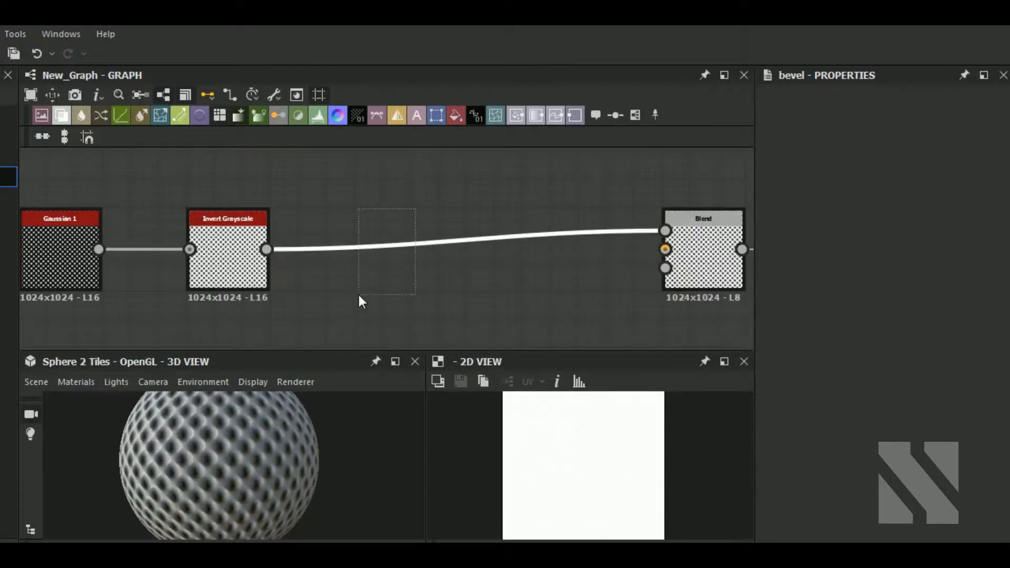
key("space")
type("be")
left_click(435, 119)
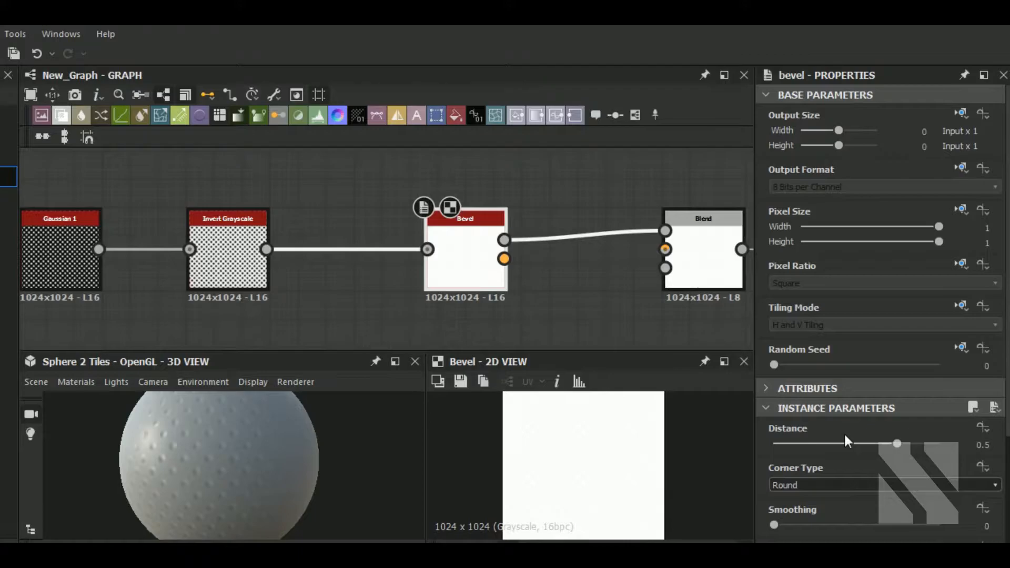
Set the Bevel node's Distance to 0.3 and its Smoothing to about 1.4.
left_click_drag(897, 443, 881, 444)
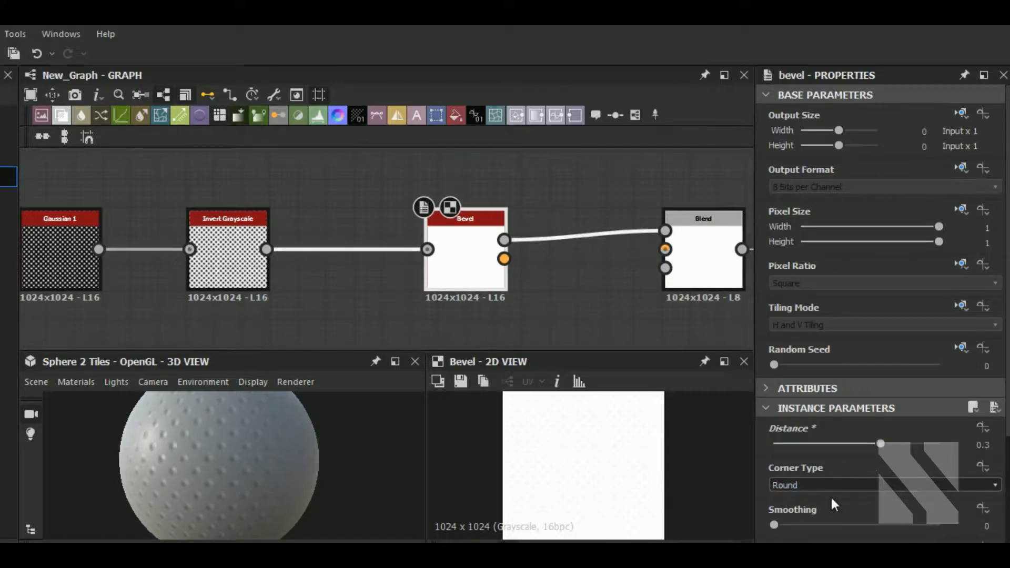
left_click_drag(778, 523, 819, 526)
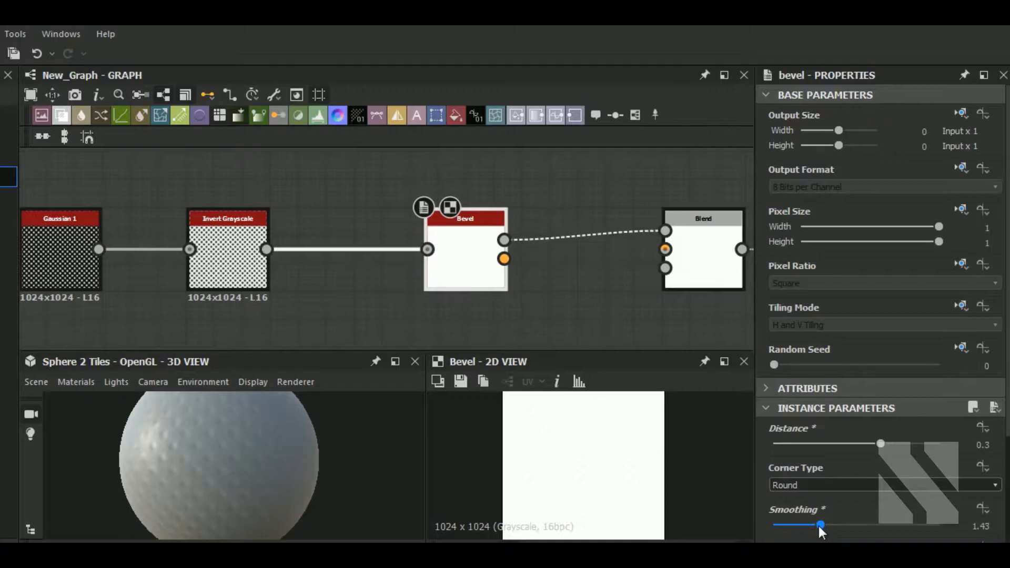
Move the Bevel node left and insert a Levels node between Bevel and Blend.
left_click_drag(474, 287, 403, 285)
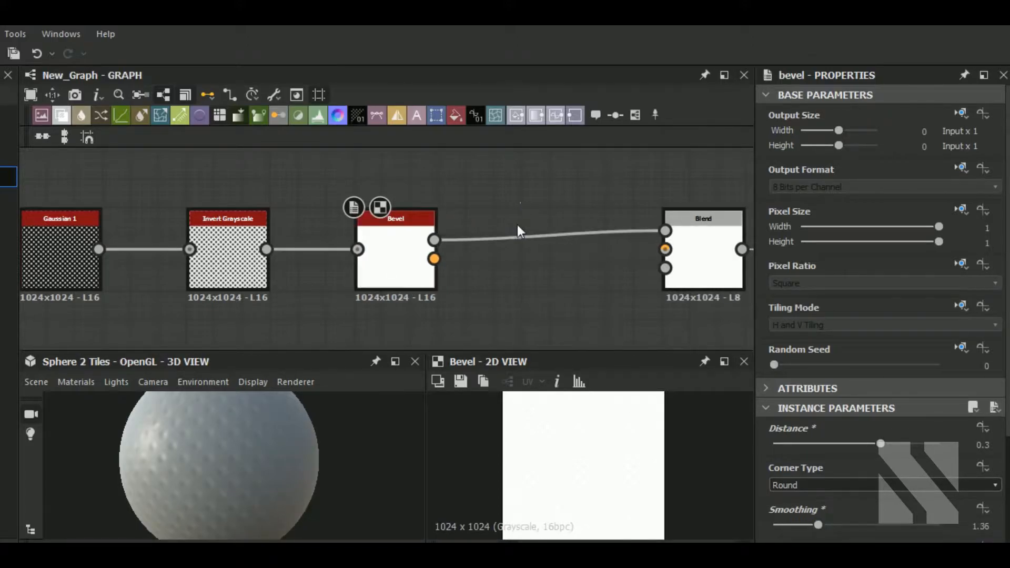
left_click(318, 115)
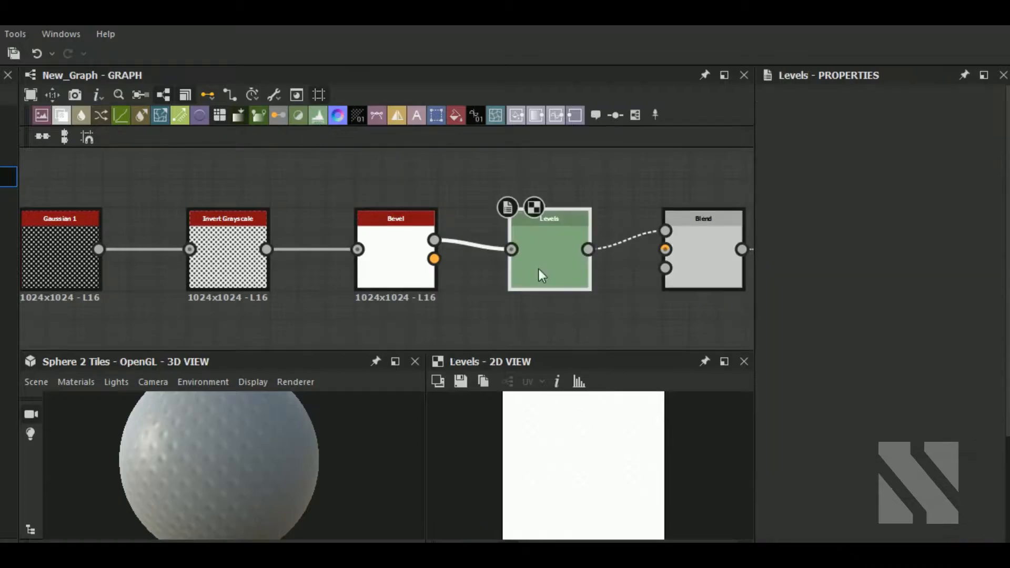
Adjust the Levels node's input levels handles and raise its output minimum to brighten the height map.
left_click_drag(794, 452, 884, 451)
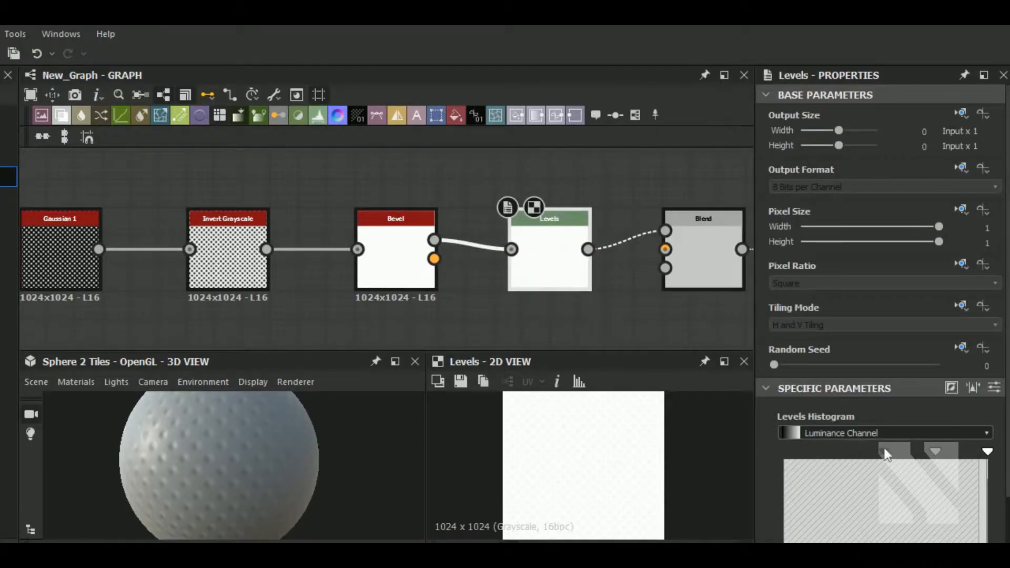
left_click_drag(263, 444, 288, 447)
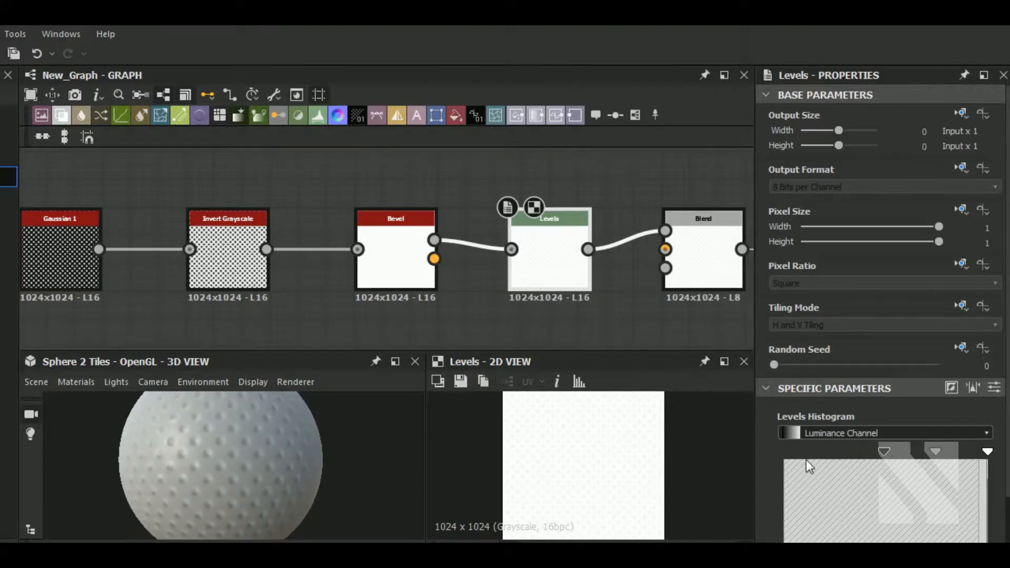
left_click_drag(885, 454, 898, 452)
scroll(918, 482, "down", 2)
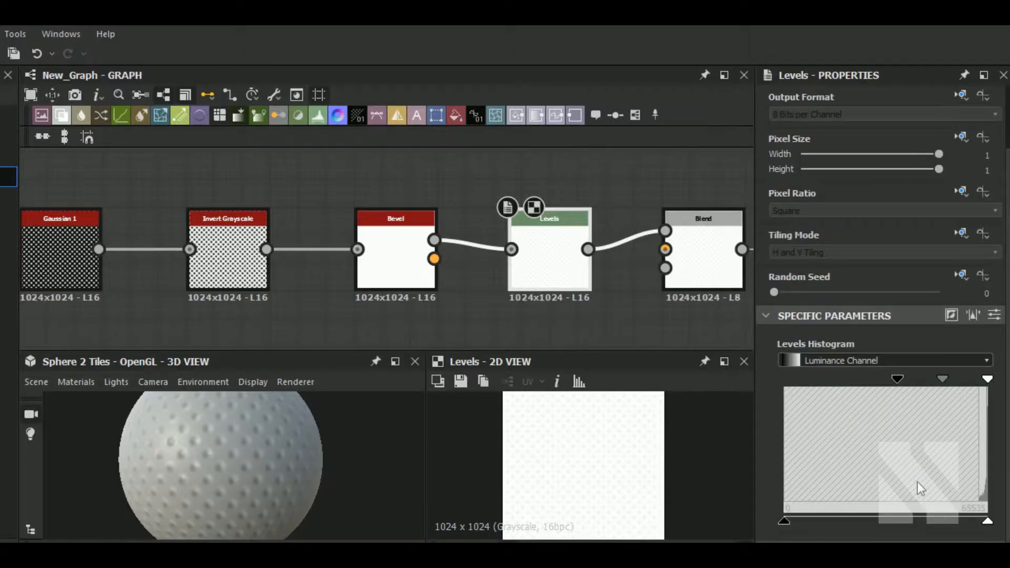
left_click_drag(785, 520, 924, 520)
mouse_move(987, 379)
left_mouse_down()
mouse_move(971, 380)
mouse_move(988, 379)
left_mouse_up()
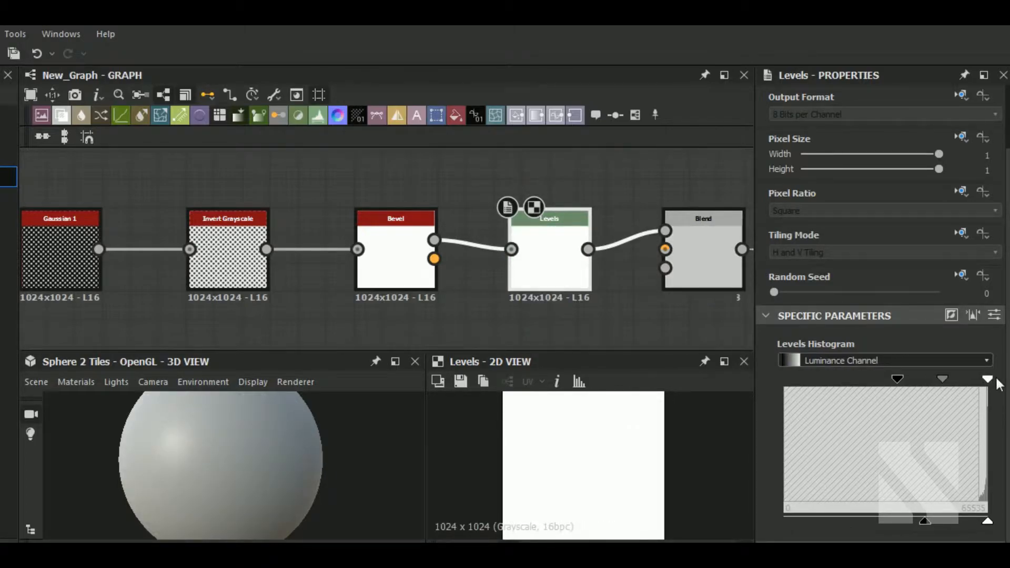
Set the Bevel node's Distance to 0.02 and its Smoothing to 2.36.
left_click(411, 258)
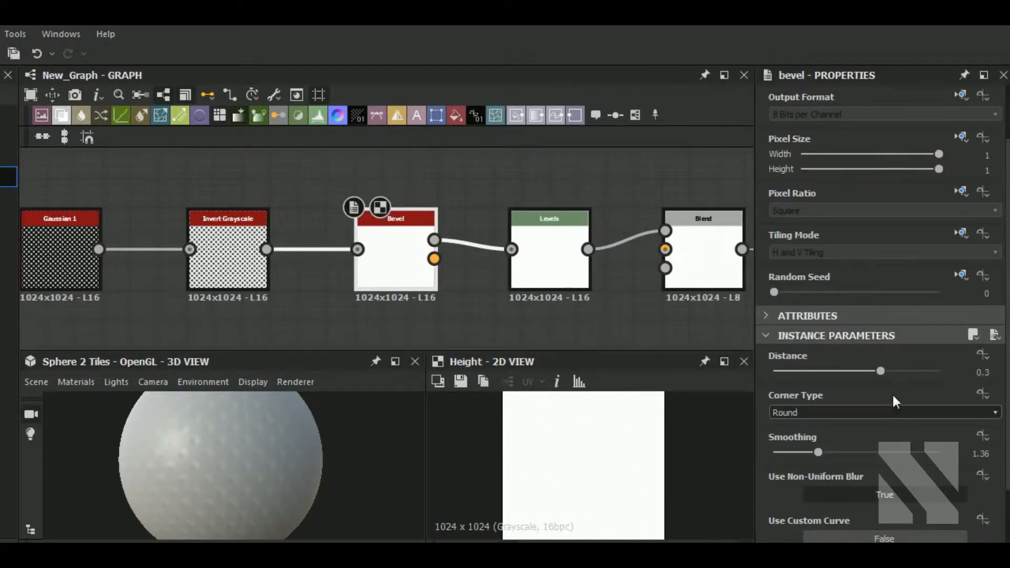
left_click_drag(880, 372, 874, 371)
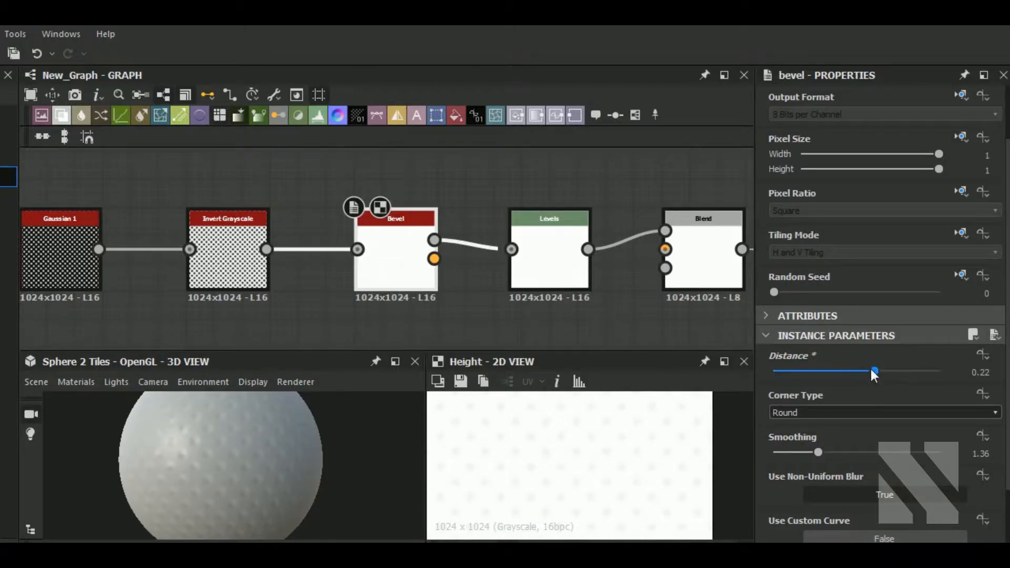
left_click_drag(872, 371, 858, 371)
left_click_drag(820, 452, 851, 450)
scroll(219, 464, "up", 3)
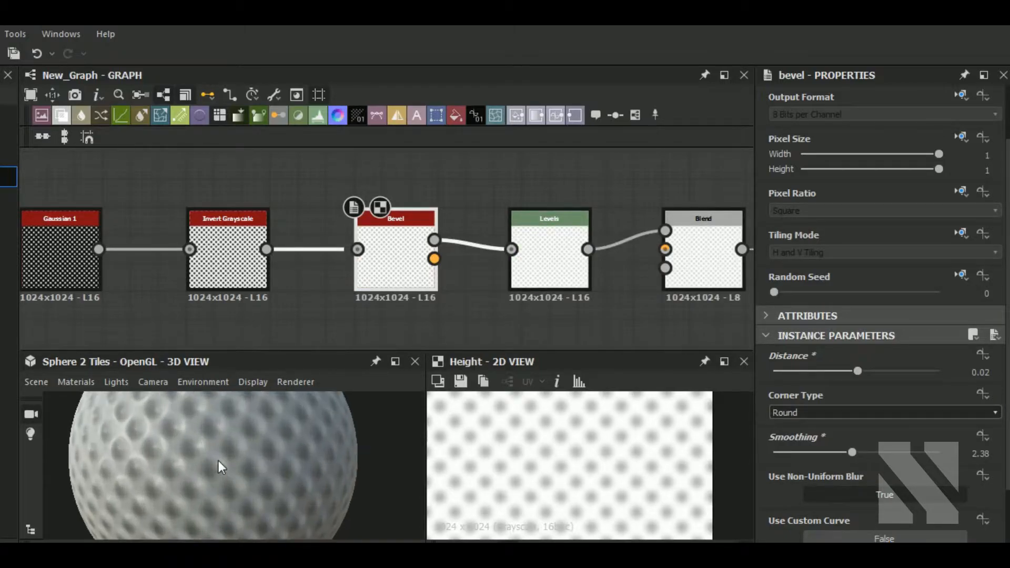
left_click(999, 457)
left_click(1000, 456)
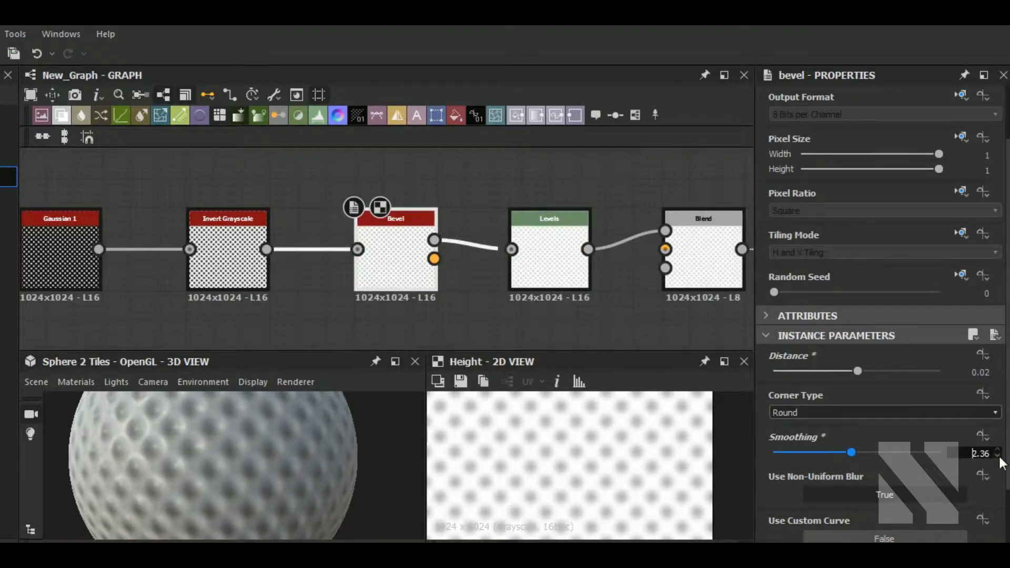
Inspect the bevelled dimple pattern in the graph and in the 3D and 2D previews.
middle_click_drag(566, 290, 352, 258)
mouse_move(210, 472)
left_mouse_down()
mouse_move(247, 447)
mouse_move(226, 467)
left_mouse_up()
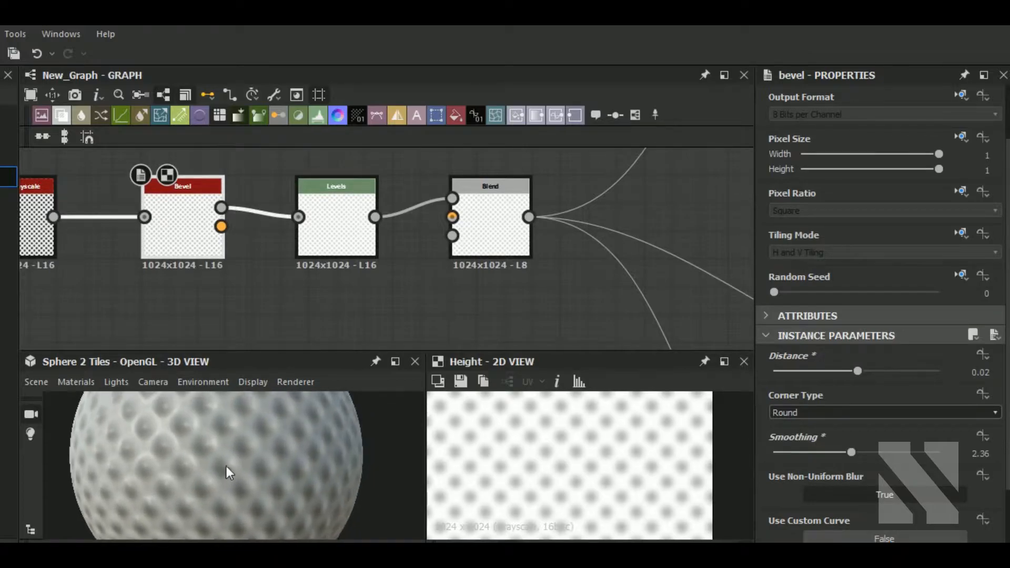
scroll(455, 268, "down", 4)
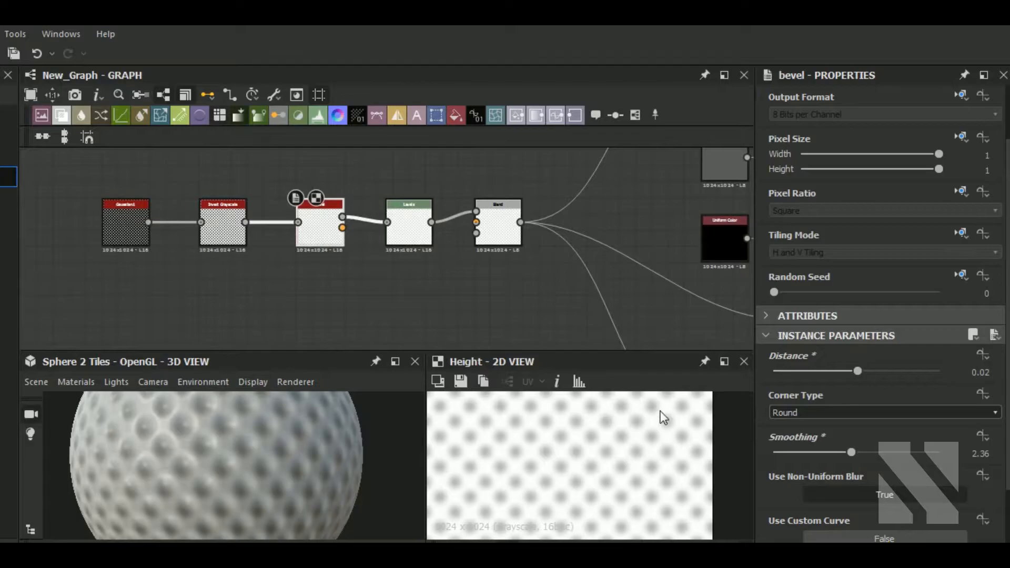
scroll(678, 448, "down", 1)
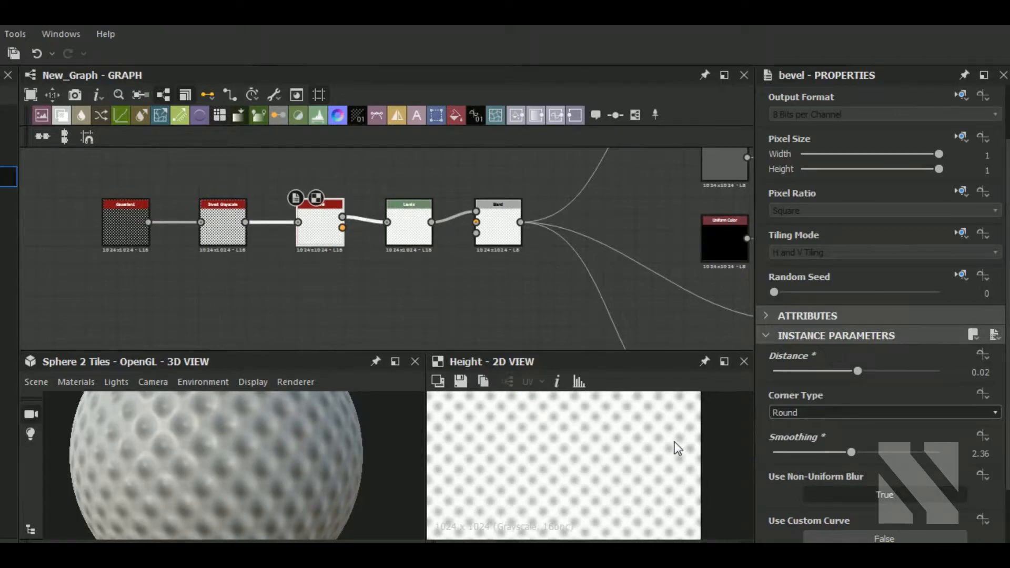
scroll(586, 436, "up", 1)
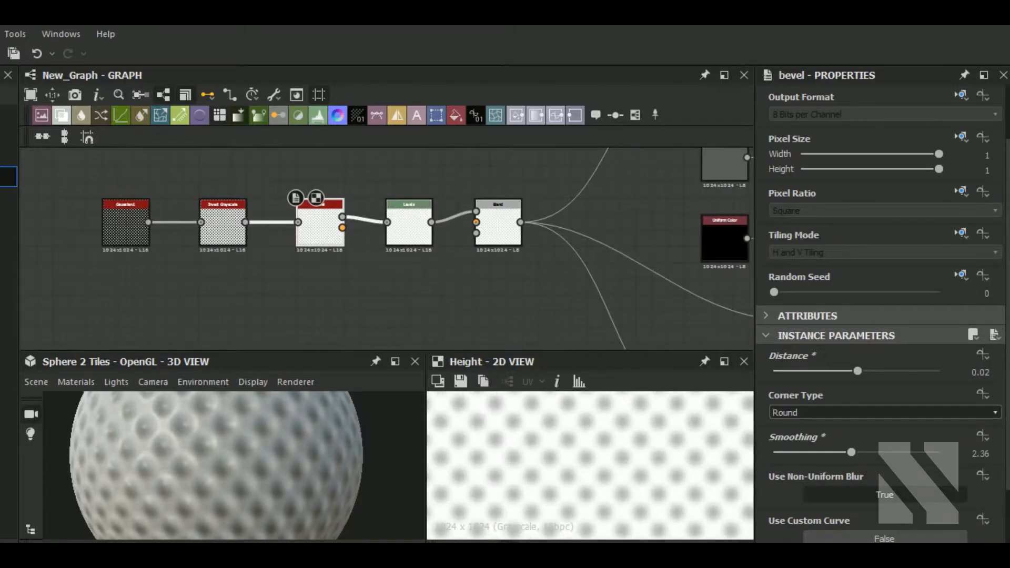
Add a Curvature Smooth node next to the Normal node and feed it from the Normal output.
middle_click_drag(495, 301, 323, 292)
scroll(323, 296, "down", 3)
left_click_drag(171, 232, 159, 252)
middle_click_drag(432, 214, 487, 209)
scroll(488, 208, "down", 2)
left_click_drag(529, 173, 493, 305)
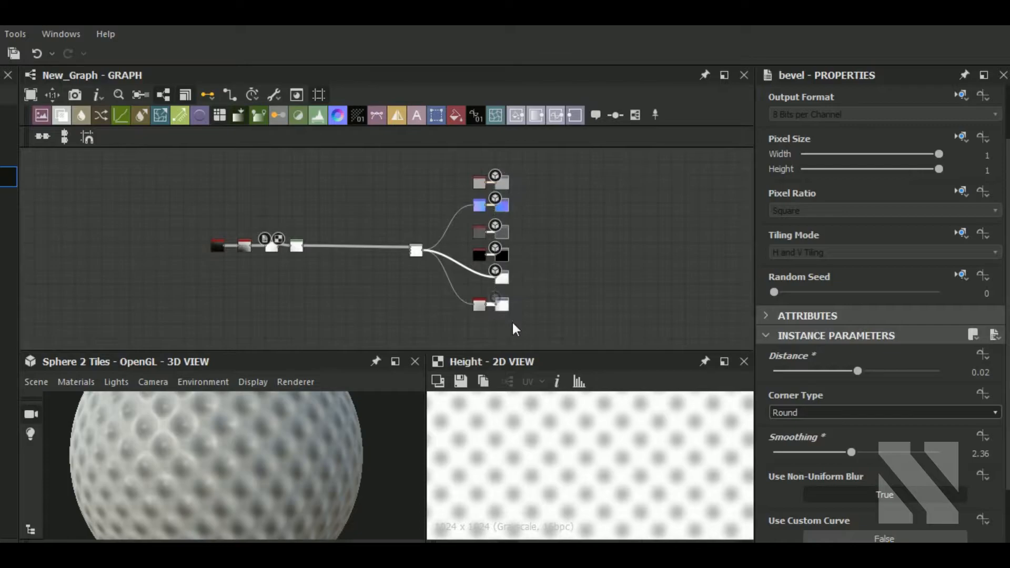
left_click_drag(499, 232, 621, 232)
middle_click_drag(524, 228, 462, 266)
scroll(433, 254, "up", 5)
left_click(433, 254)
key("space")
type("sm")
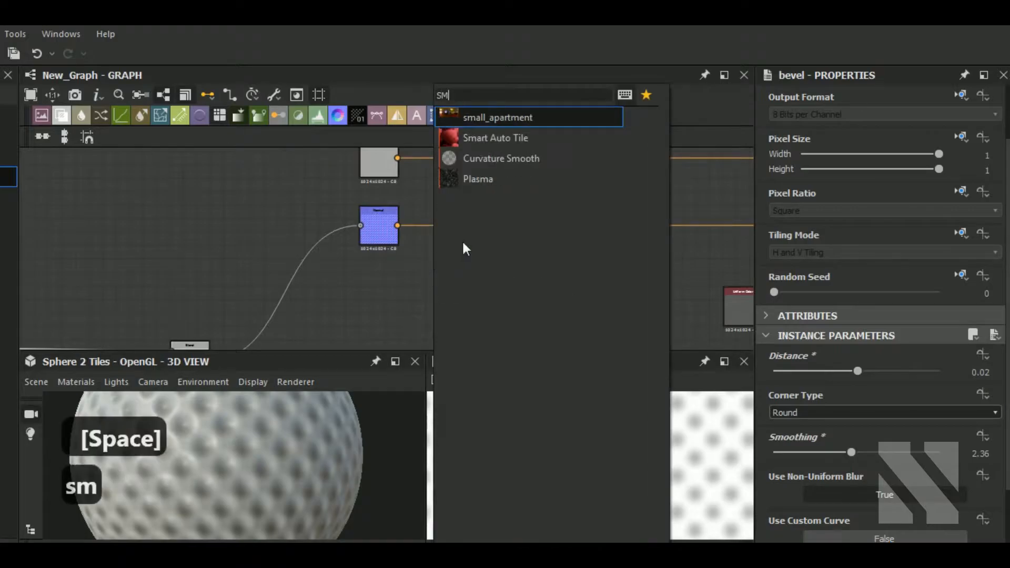
left_click(515, 157)
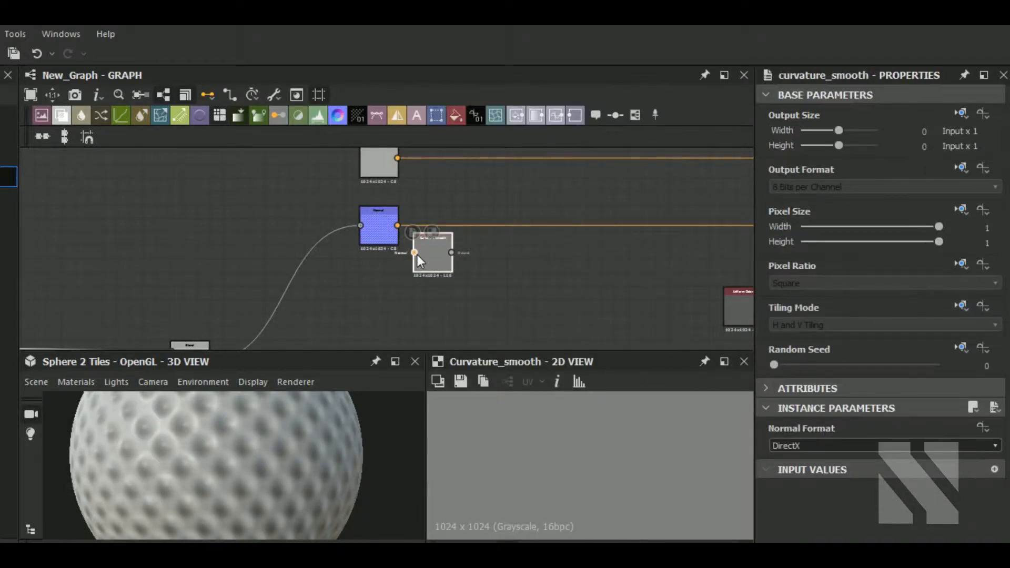
left_click_drag(433, 270, 436, 283)
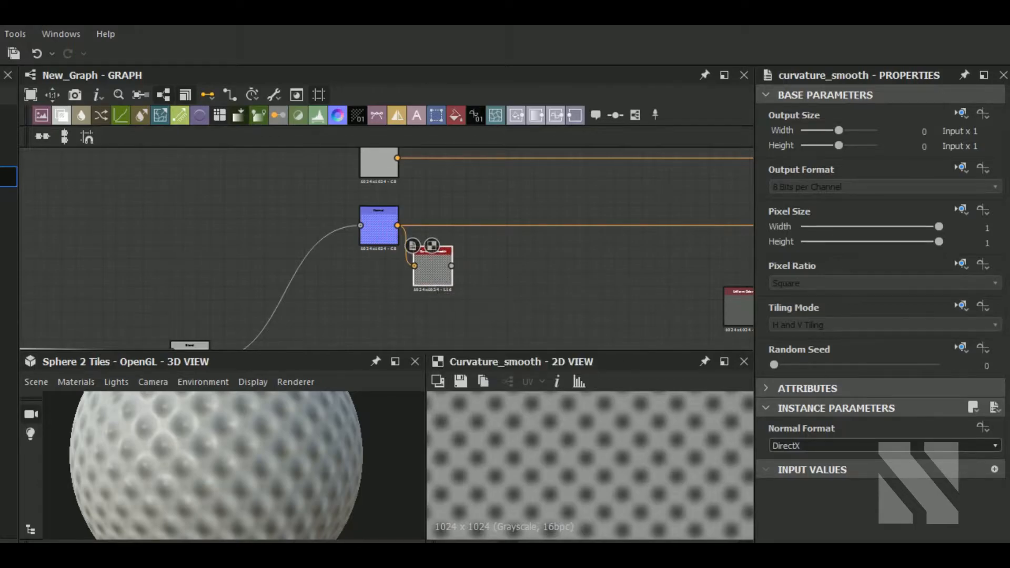
Add a Levels node after Curvature Smooth and pull its input black and white points inward.
middle_click_drag(463, 264, 418, 280)
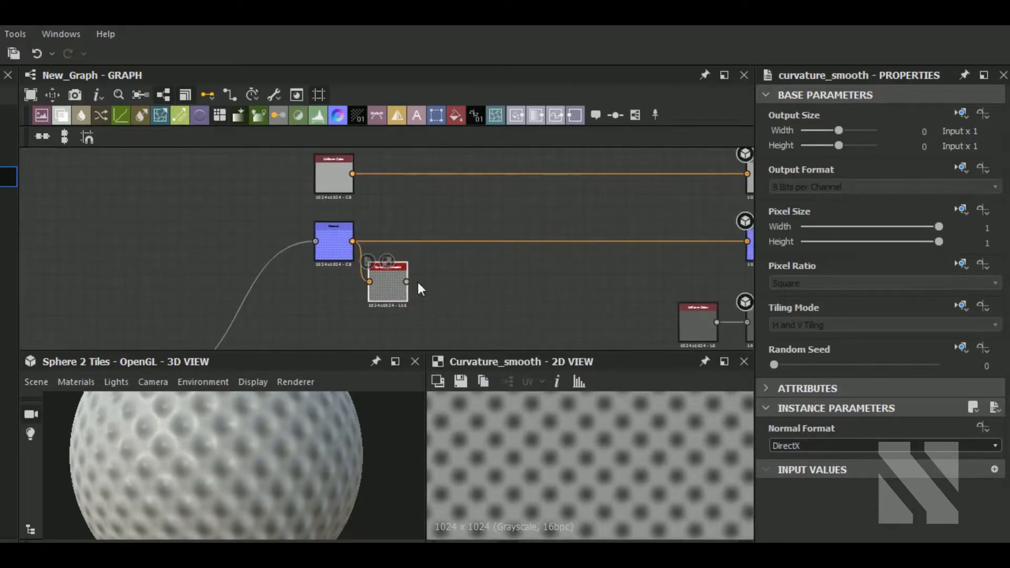
left_click(318, 115)
left_click_drag(790, 454, 804, 454)
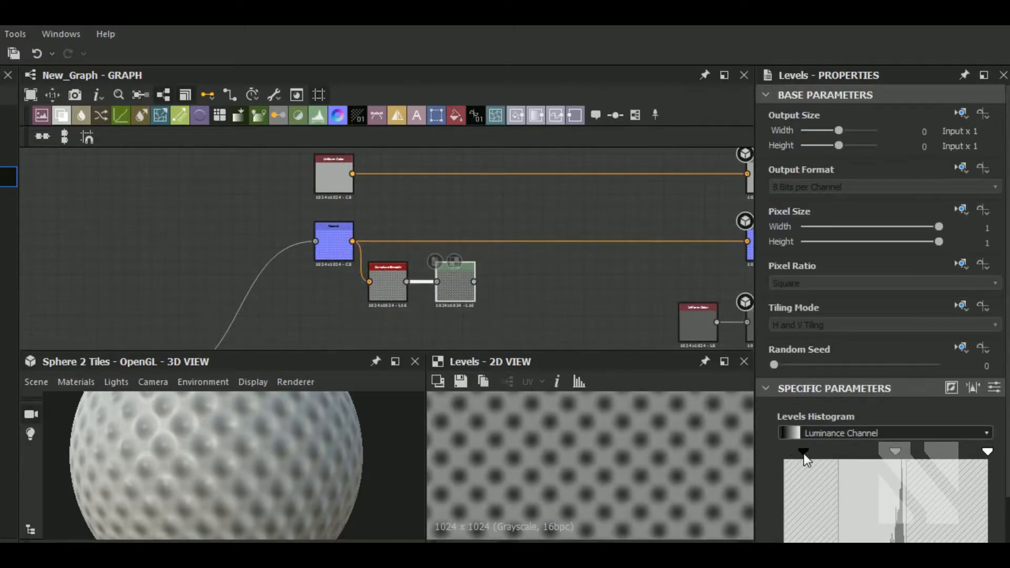
left_click_drag(984, 452, 968, 451)
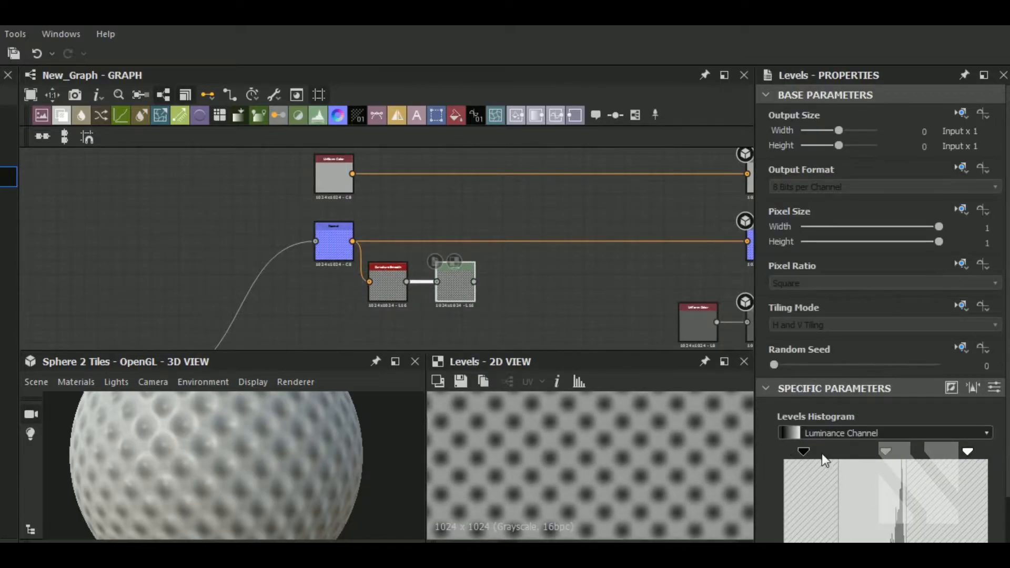
left_click_drag(812, 451, 819, 450)
scroll(501, 282, "down", 2)
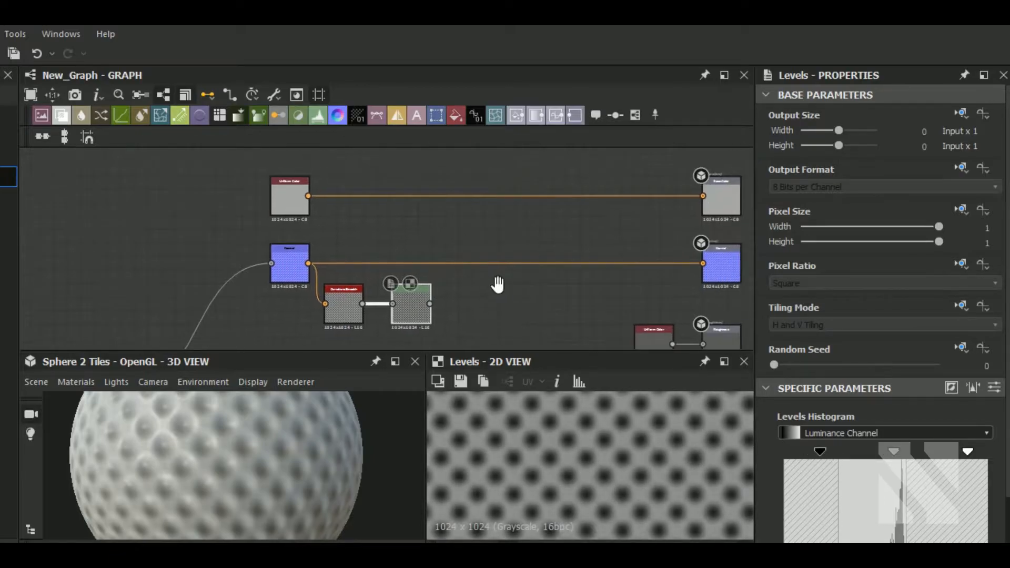
Add a Gradient Map after that Levels node and connect it to the top output node.
left_click(259, 115)
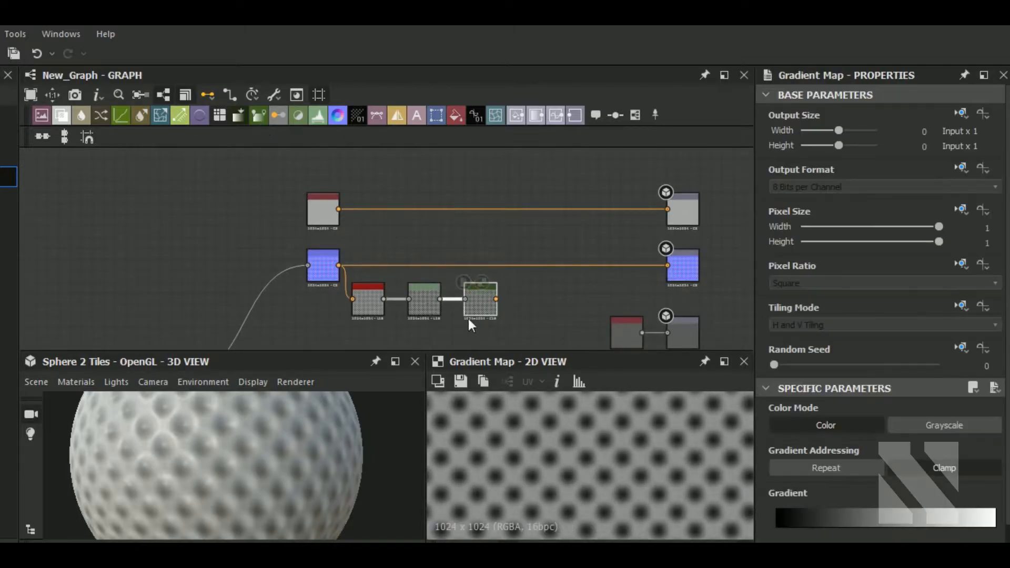
left_click_drag(496, 299, 667, 209)
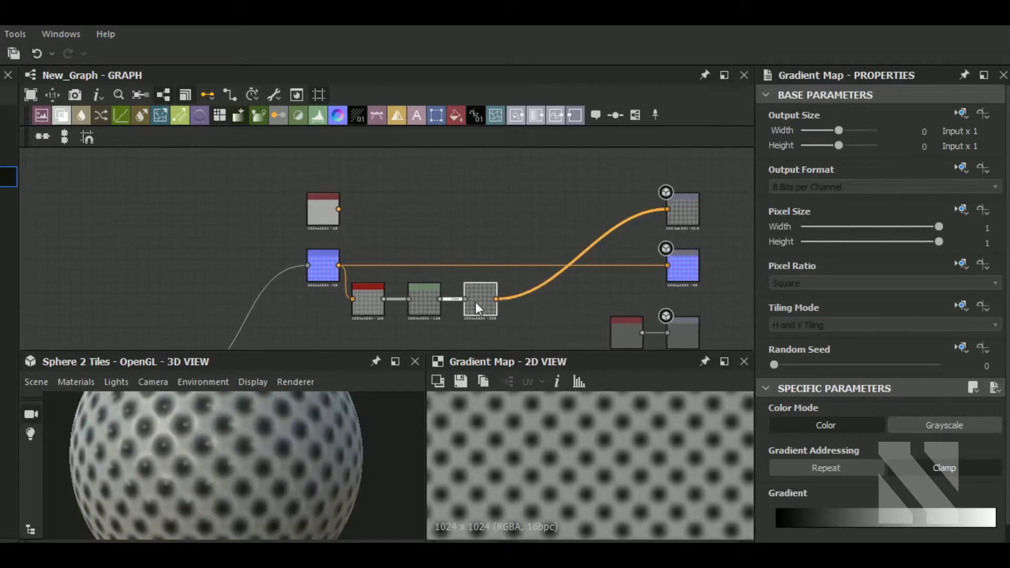
Rearrange the Gradient Map, curvature chain and Uniform Color nodes in the graph.
left_click_drag(476, 305, 445, 164)
left_click_drag(427, 321, 307, 270)
left_click_drag(424, 305, 322, 304)
middle_click_drag(440, 277, 491, 244)
scroll(492, 244, "down", 2)
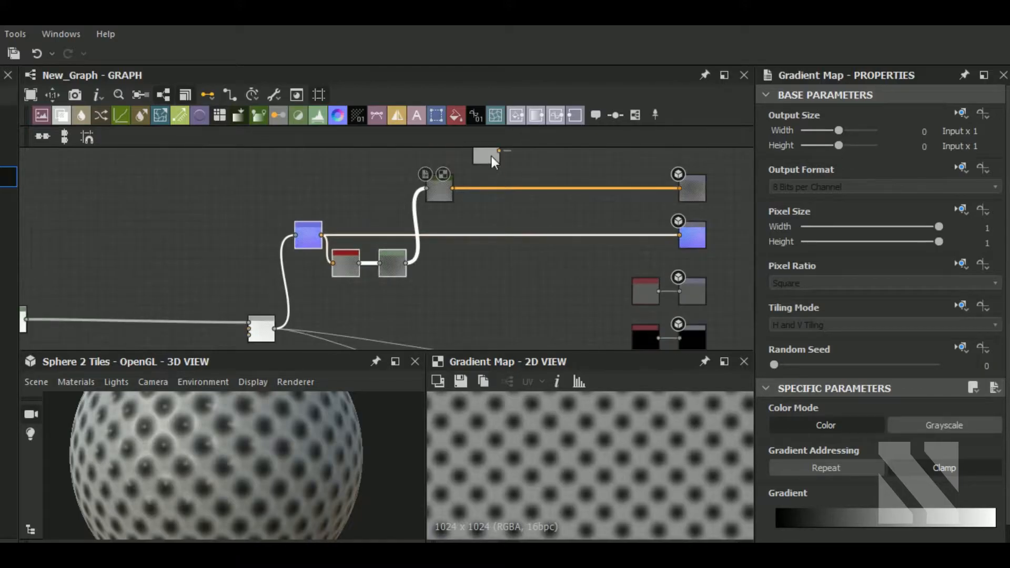
Set the Uniform Color node's output color to white.
left_click(491, 156)
left_click(796, 469)
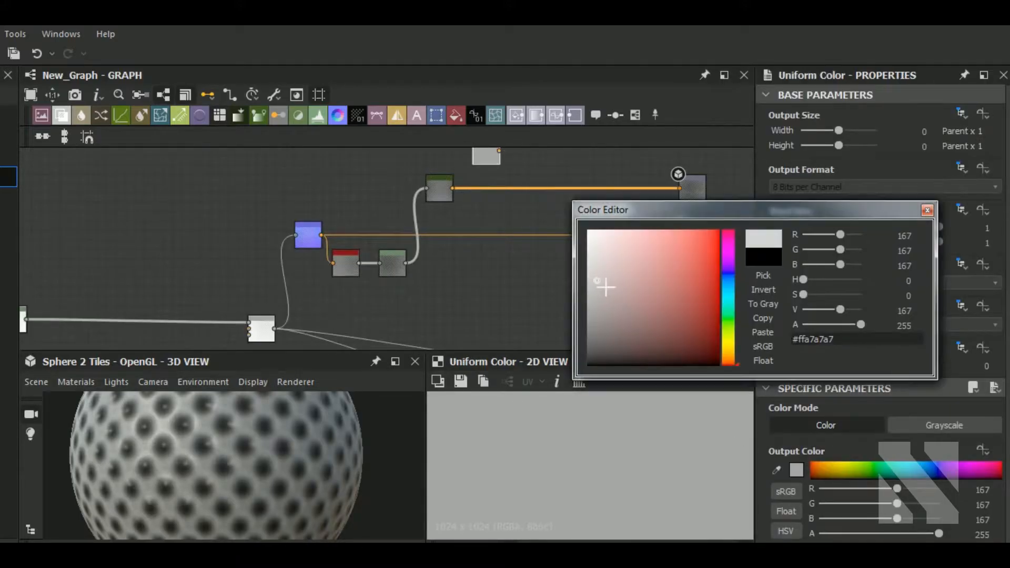
left_click_drag(605, 289, 588, 230)
left_click(927, 210)
left_click_drag(576, 182, 539, 211)
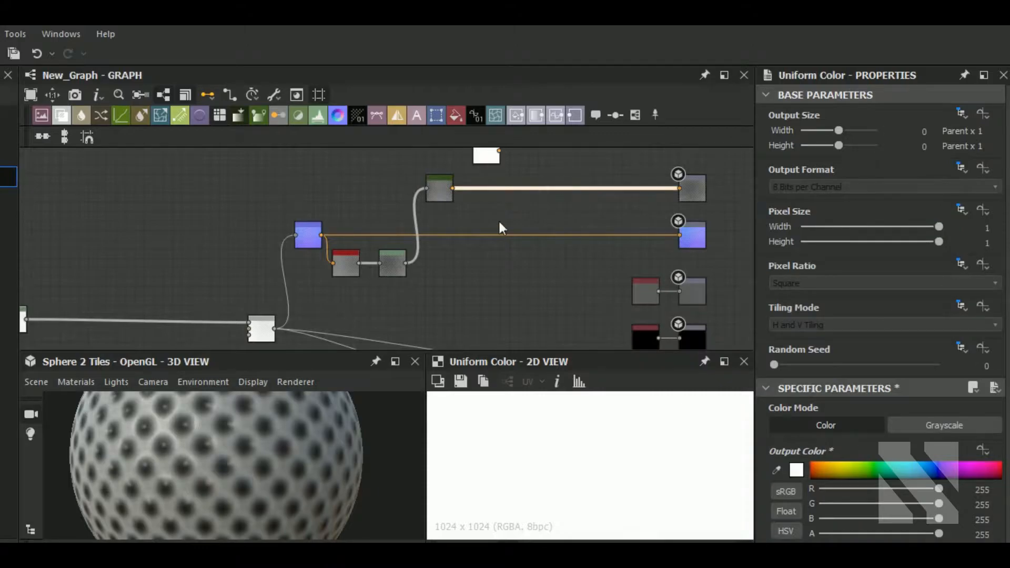
Insert a Blend node between the Gradient Map and the top output, feeding the white Uniform Color into it.
left_click(63, 117)
middle_click_drag(493, 187, 481, 240)
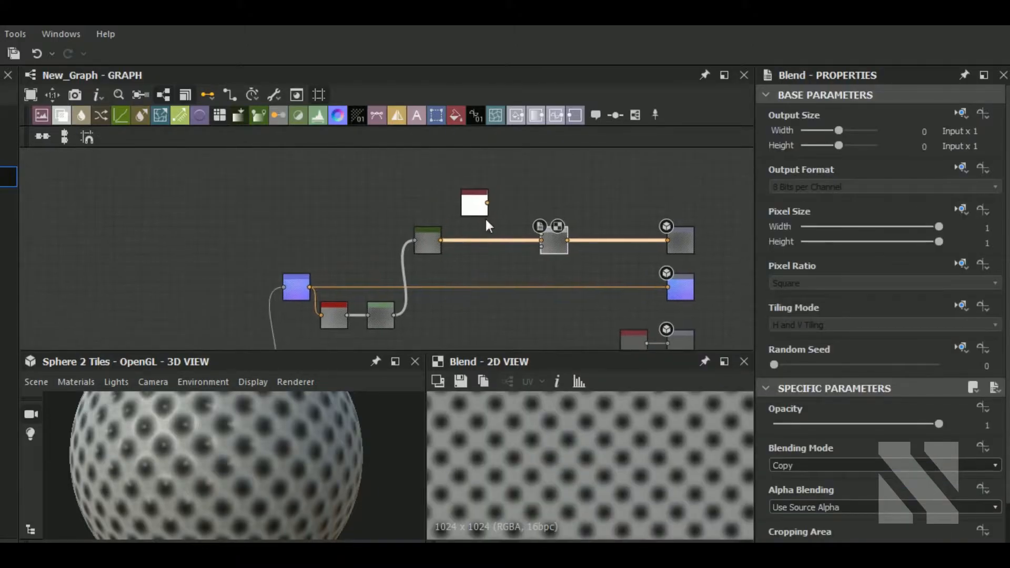
left_click_drag(487, 206, 501, 244)
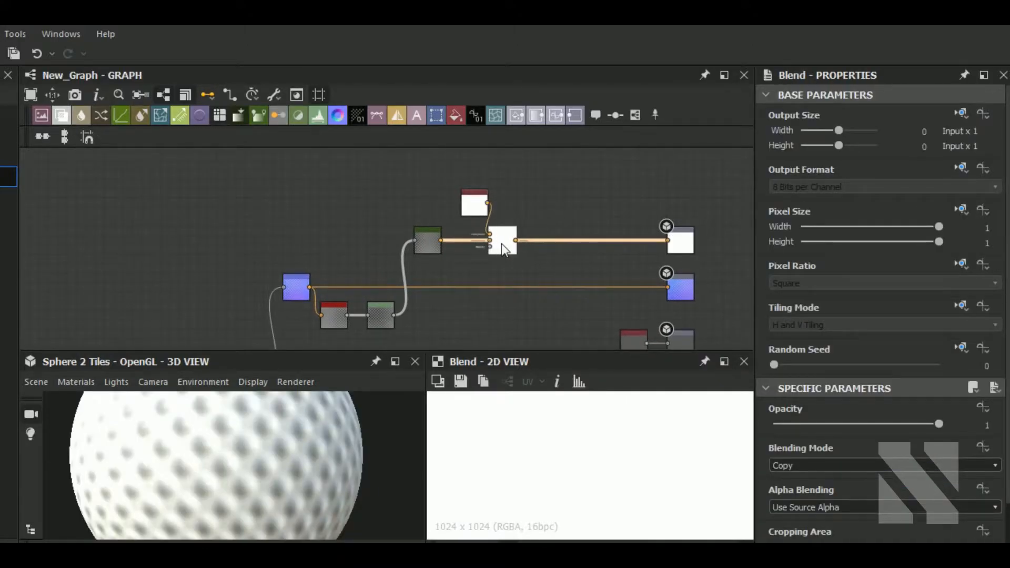
left_click_drag(477, 209, 440, 200)
Set the grayscale Uniform Color feeding the roughness output to a lightness of 120.
scroll(504, 251, "down", 2)
middle_click_drag(529, 289, 536, 224)
scroll(589, 265, "up", 2)
left_click(602, 242)
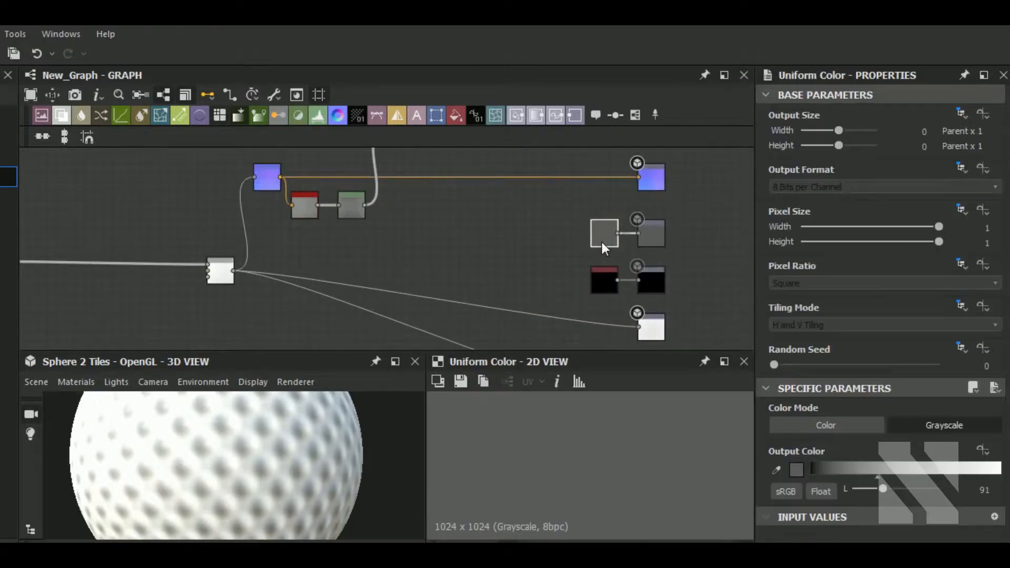
left_click_drag(888, 489, 913, 488)
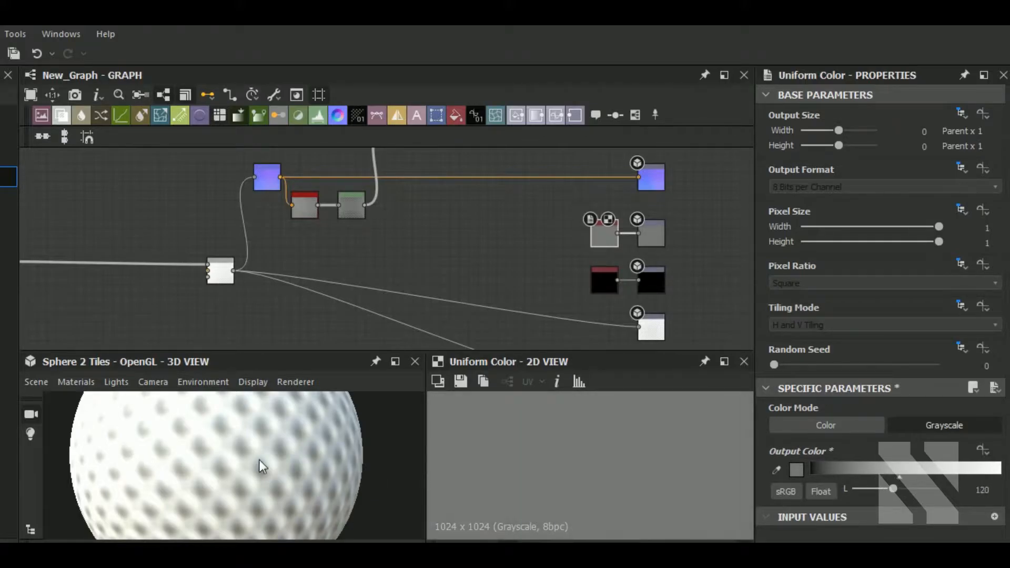
Select the Bevel node in the height chain and set its distance to 0.04.
scroll(270, 460, "down", 5)
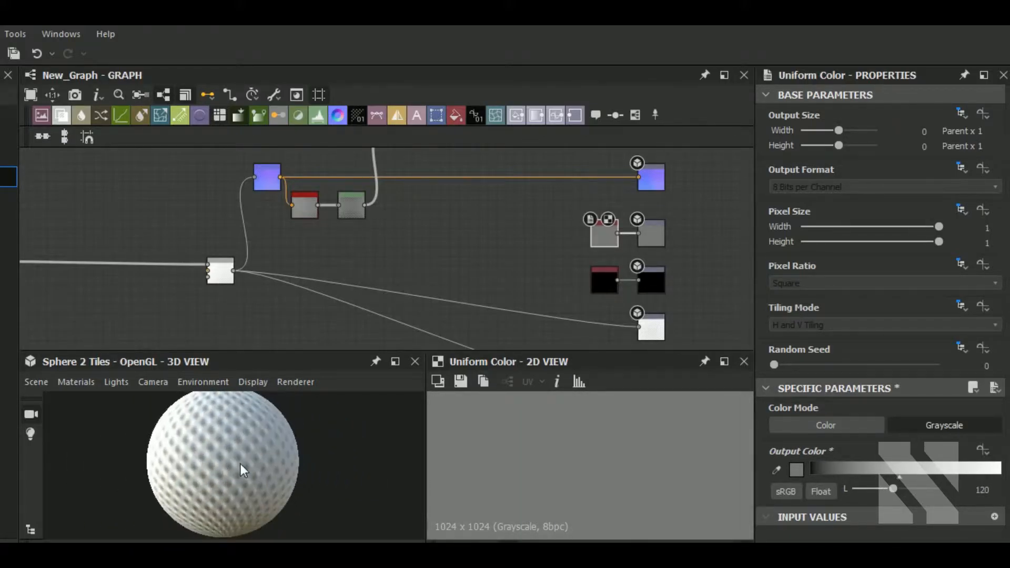
scroll(247, 463, "up", 3)
scroll(252, 465, "down", 3)
middle_click_drag(336, 266, 636, 263)
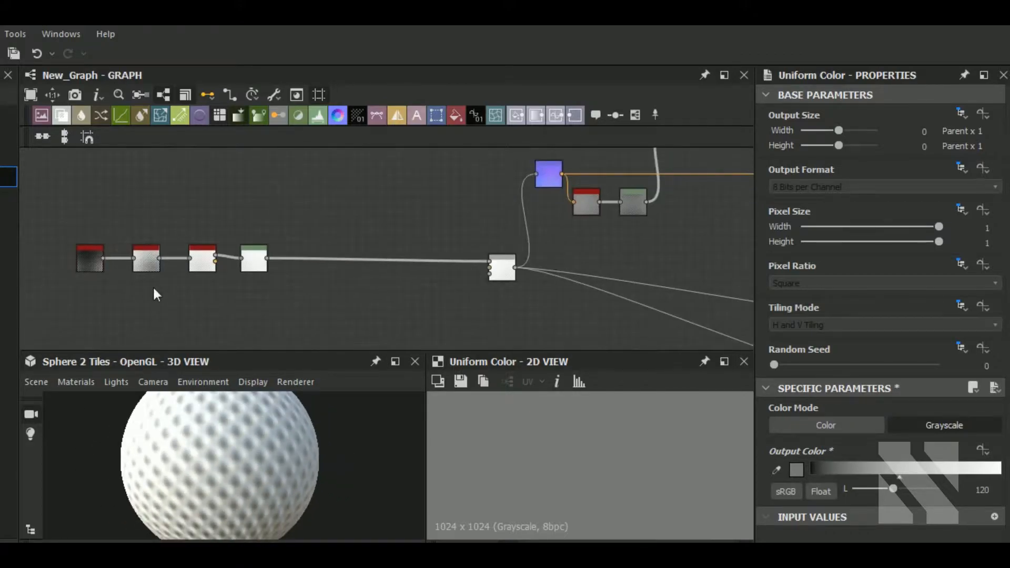
middle_click_drag(317, 295, 375, 294)
scroll(280, 273, "up", 3)
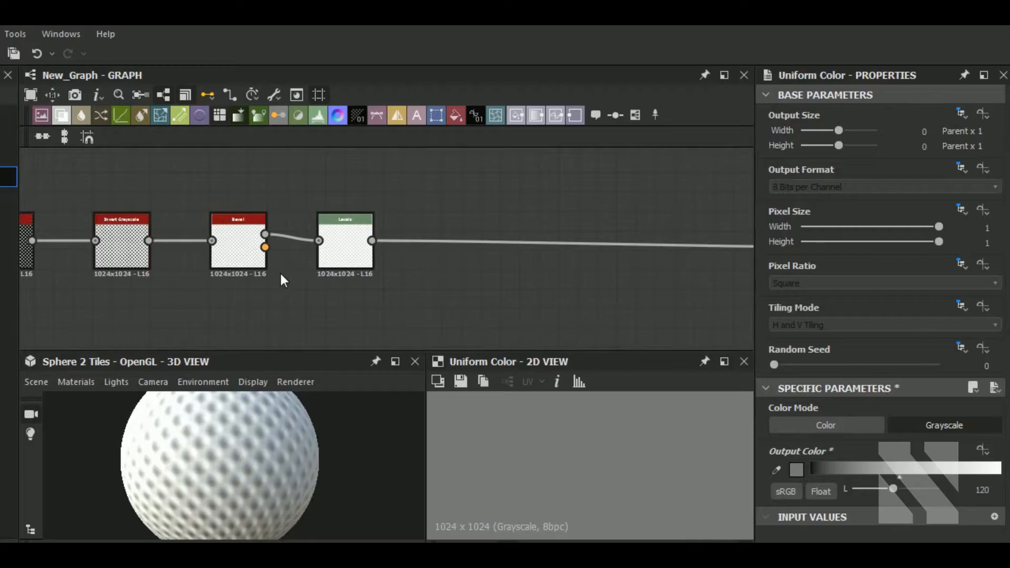
scroll(226, 246, "up", 4)
scroll(235, 247, "down", 4)
middle_click_drag(343, 302, 353, 296)
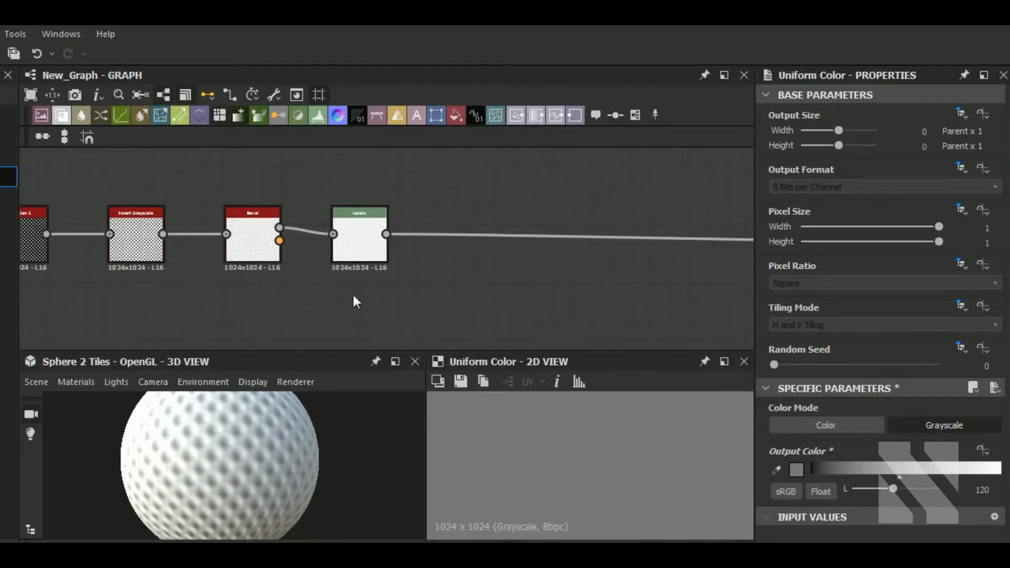
left_click(361, 248)
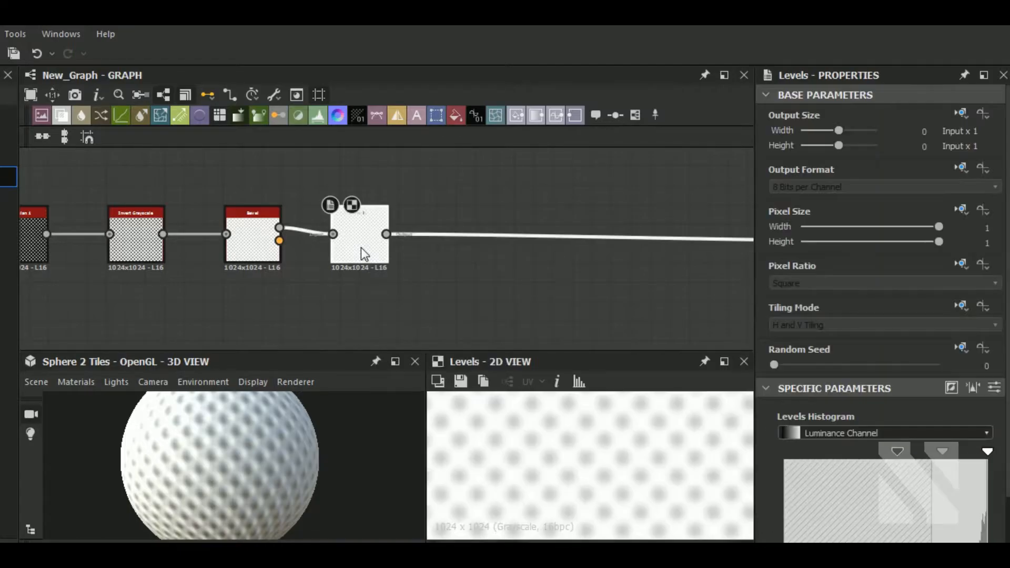
left_click(261, 249)
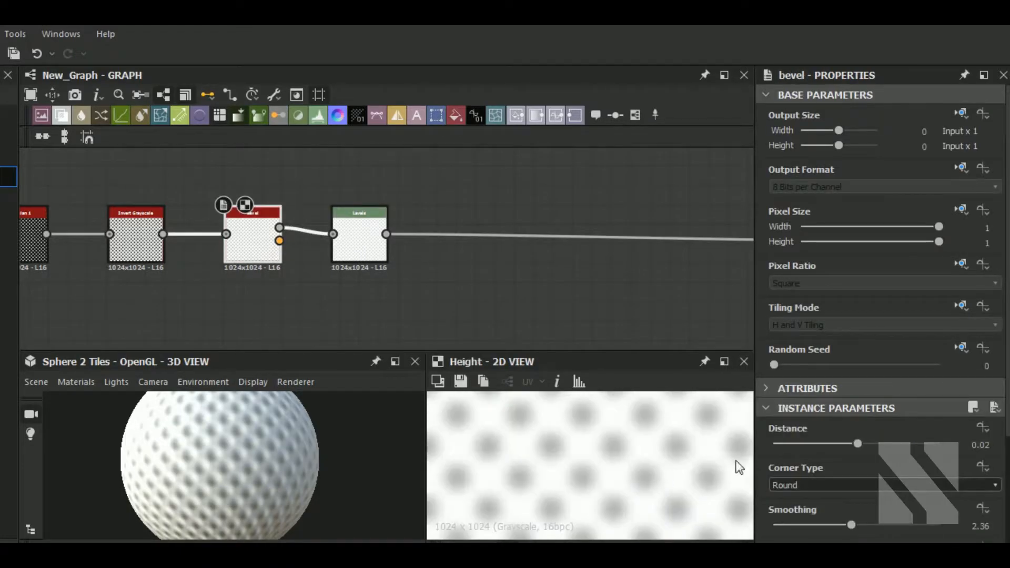
left_click_drag(854, 446, 855, 446)
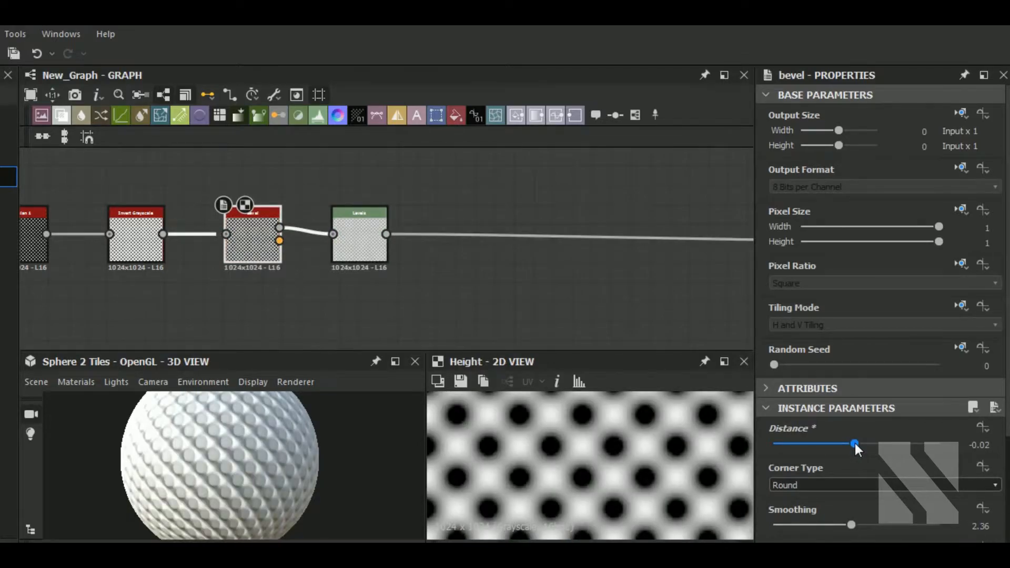
left_click(996, 445)
left_click(999, 442)
left_click(999, 442)
left_click(999, 442)
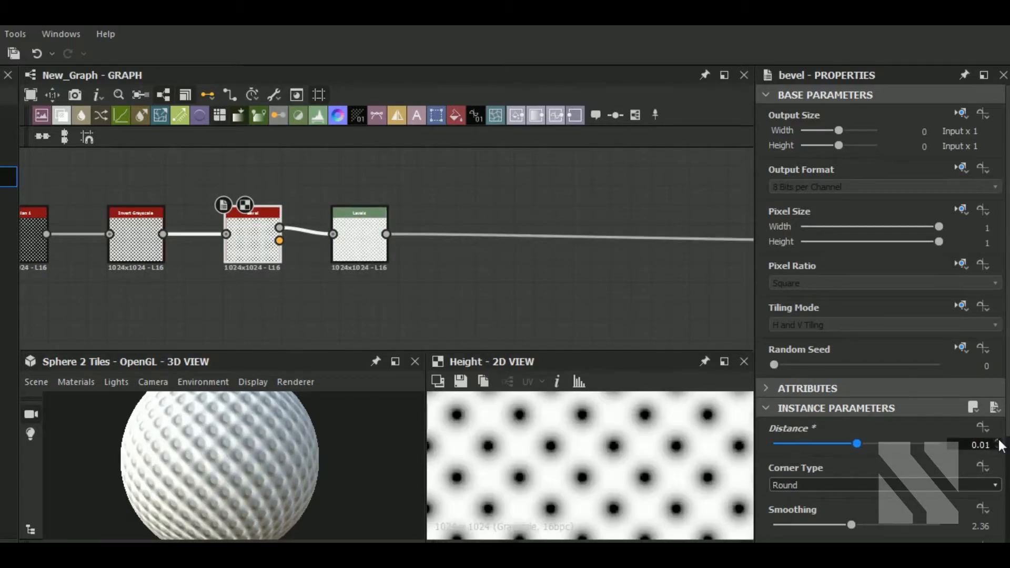
left_click(999, 442)
left_click(999, 442)
left_click(999, 442)
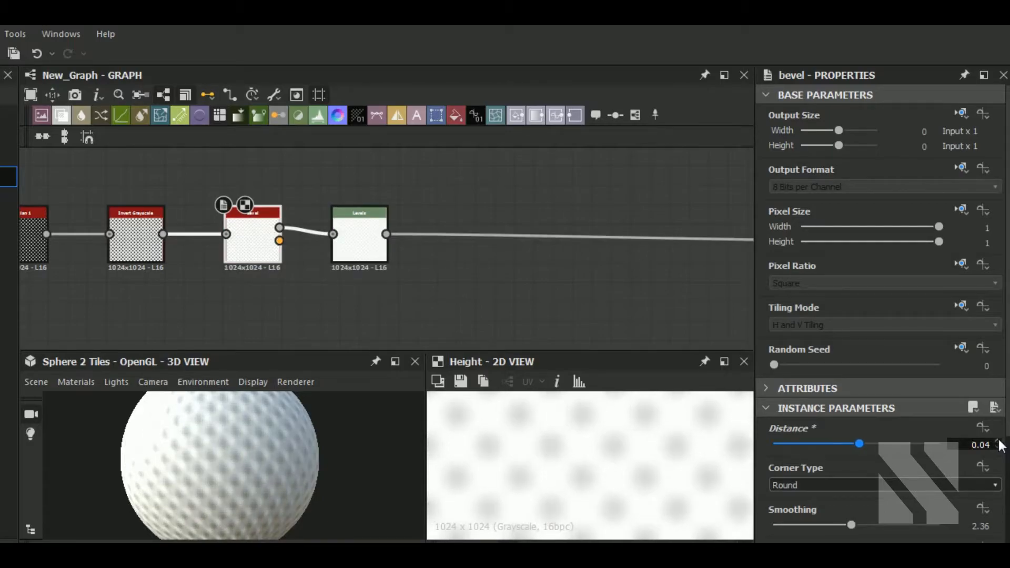
Set the Bevel smoothing to 1.36 and raise its distance to 0.07.
left_click_drag(847, 525, 830, 525)
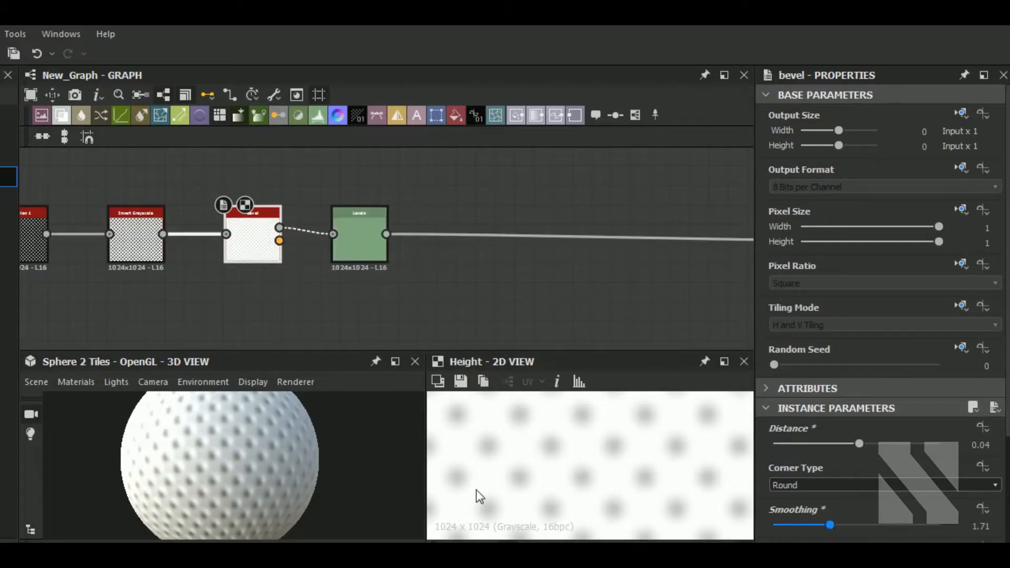
scroll(260, 440, "up", 2)
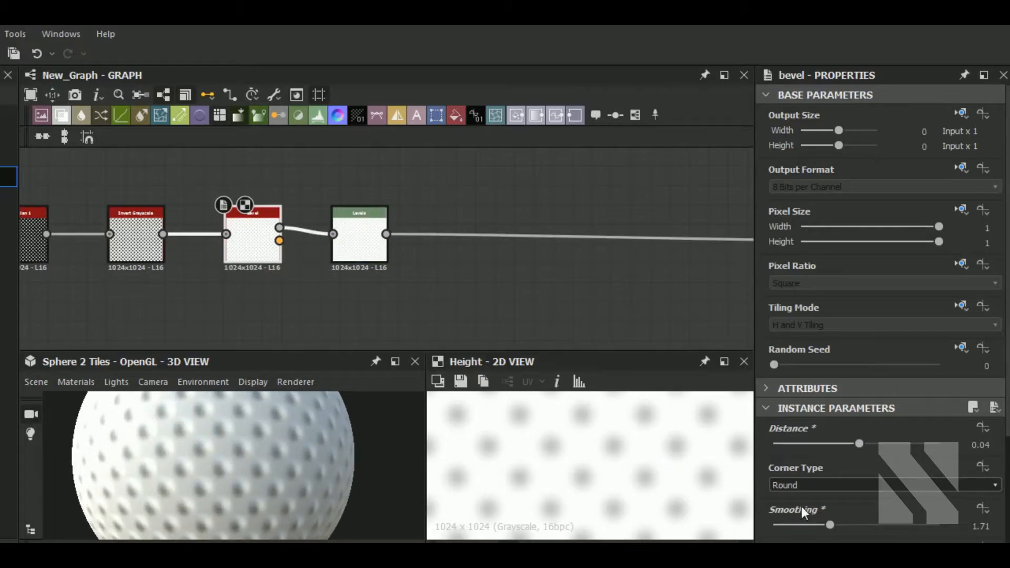
left_click_drag(829, 525, 819, 526)
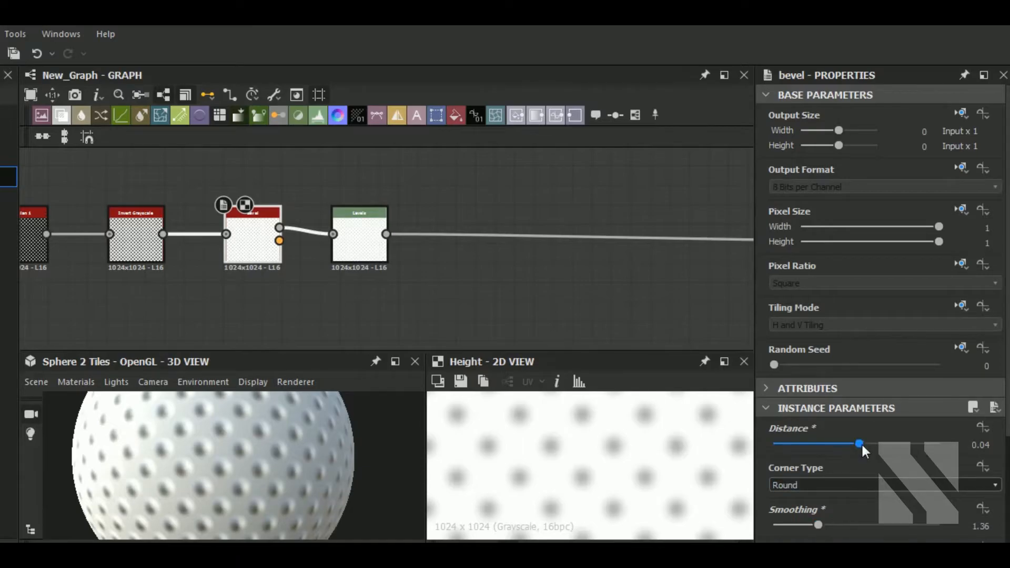
left_click_drag(862, 447, 863, 447)
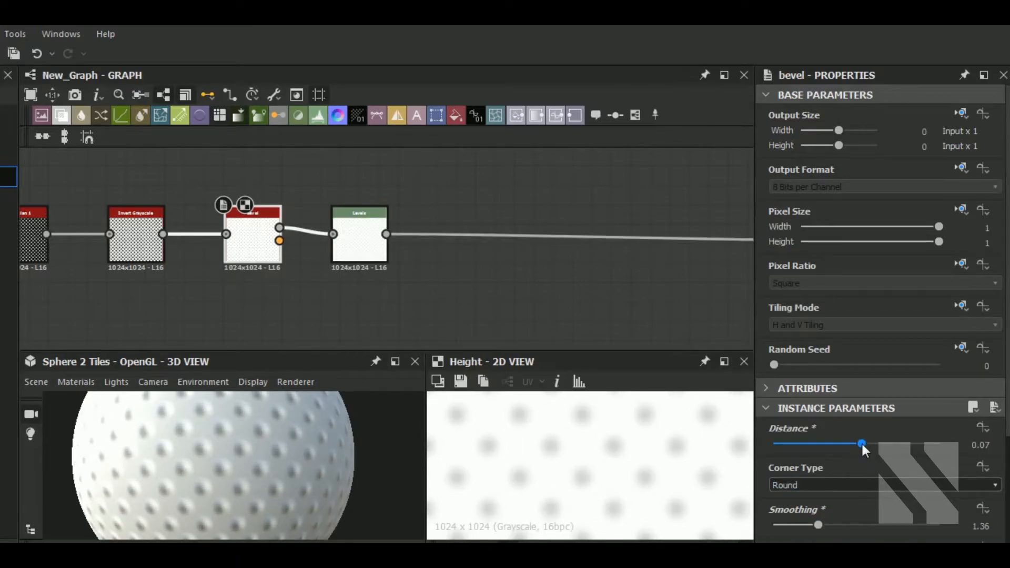
Adjust the histogram black point and midpoint of the Levels node after the Bevel.
left_click(354, 243)
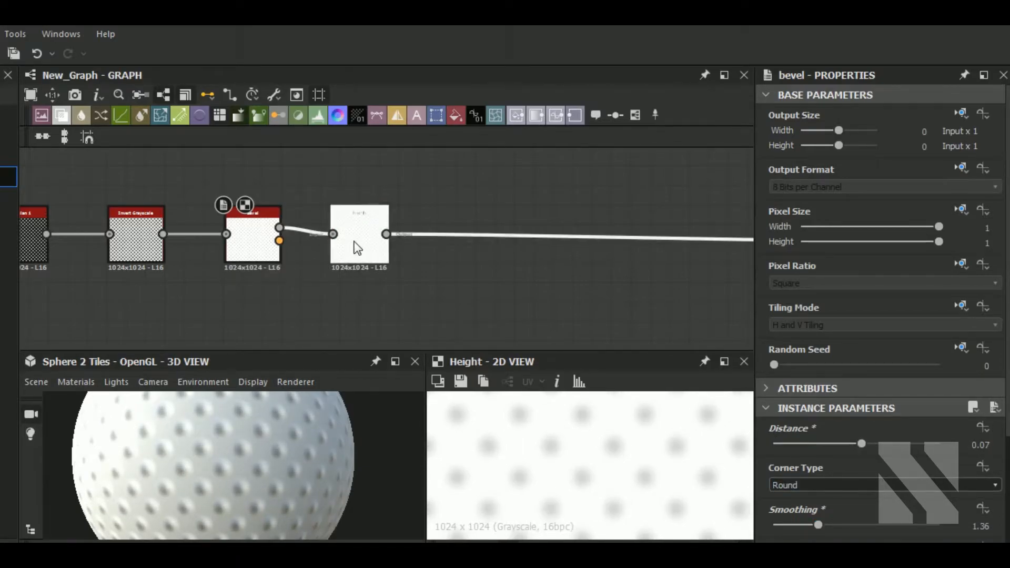
left_click_drag(901, 458, 921, 451)
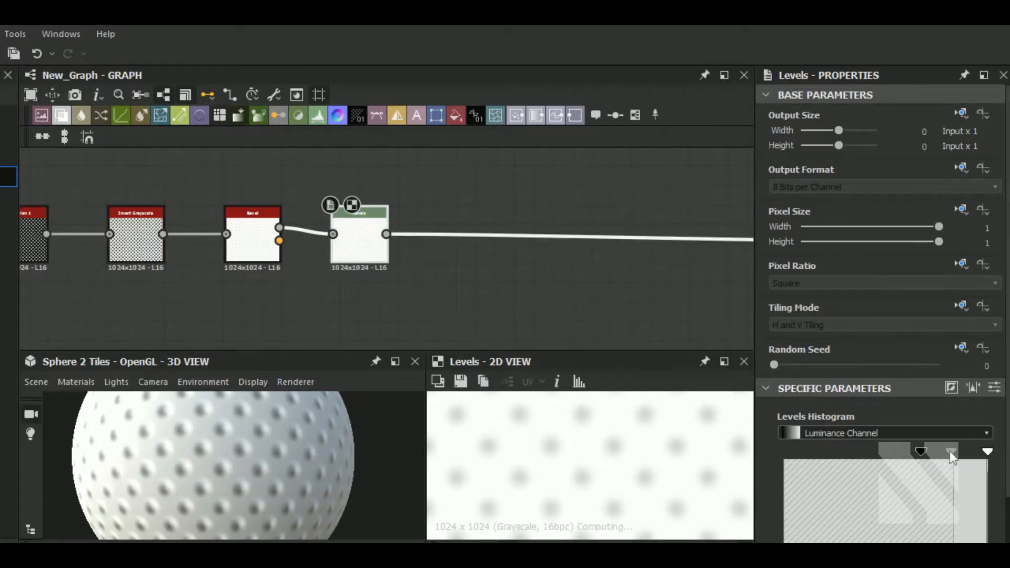
left_click_drag(956, 451, 959, 451)
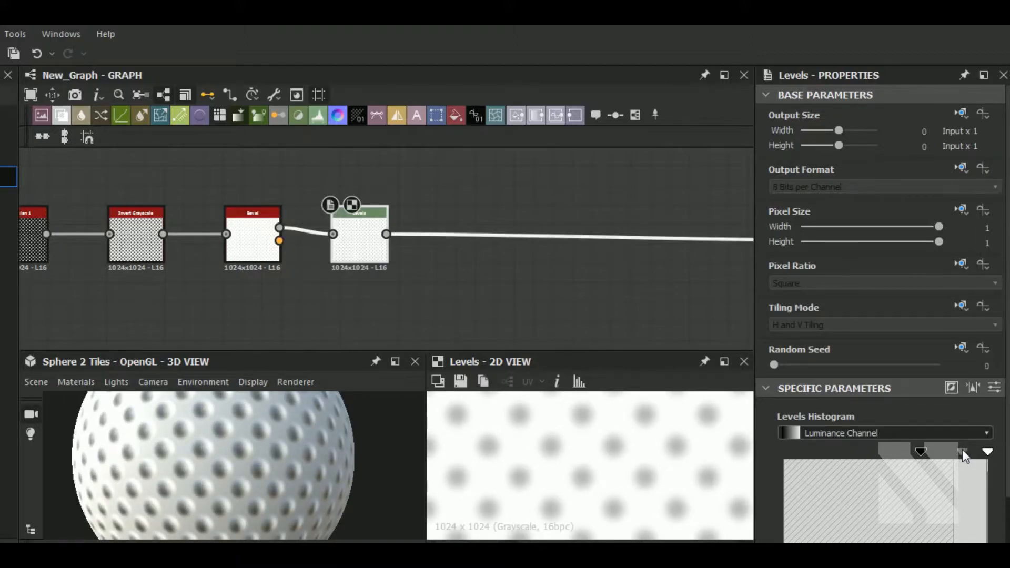
left_click_drag(988, 451, 988, 451)
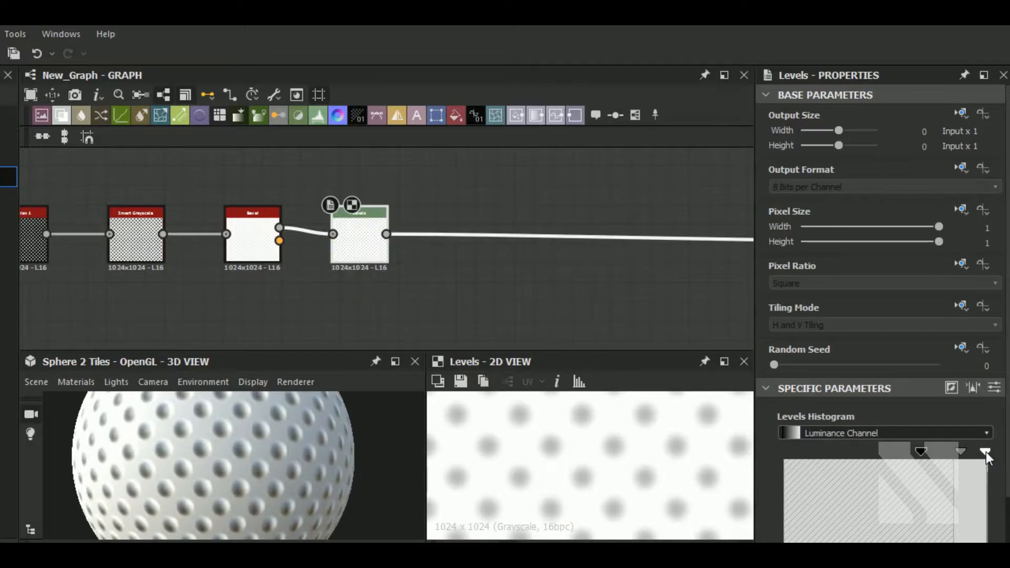
Switch the 3D preview material to physically_metallic_roughness Tessellation and set its height scale to about 3.37.
mouse_move(308, 453)
left_mouse_down()
mouse_move(288, 492)
mouse_move(276, 462)
mouse_move(200, 475)
mouse_move(231, 471)
mouse_move(184, 463)
left_mouse_up()
scroll(276, 463, "down", 4)
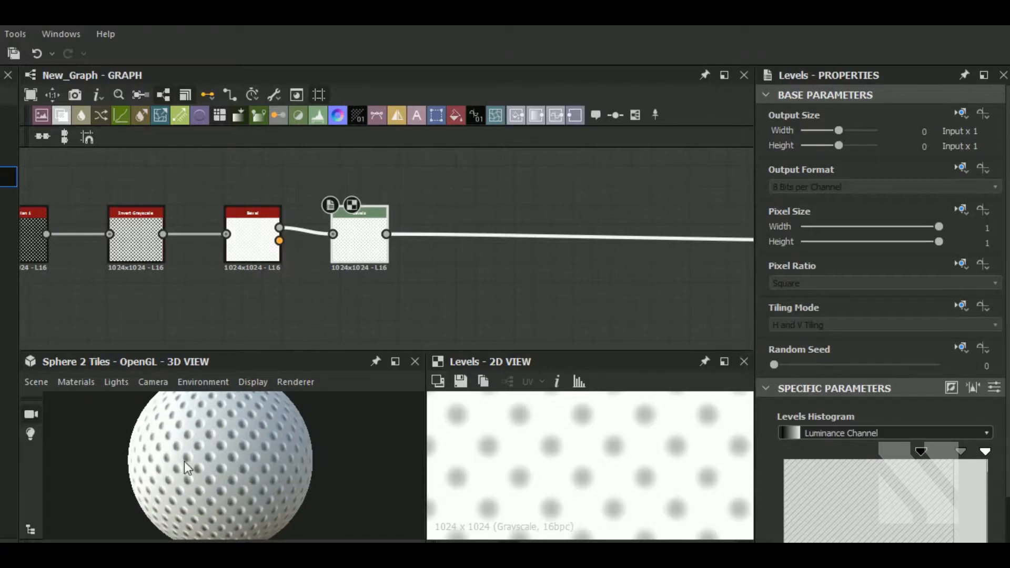
left_click(76, 382)
mouse_move(105, 403)
mouse_move(252, 467)
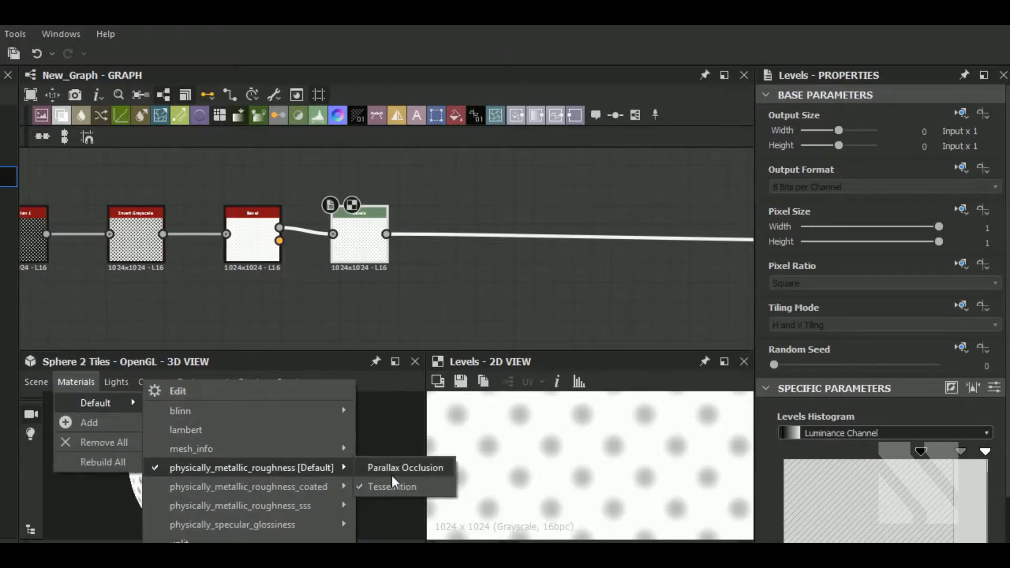
left_click(395, 486)
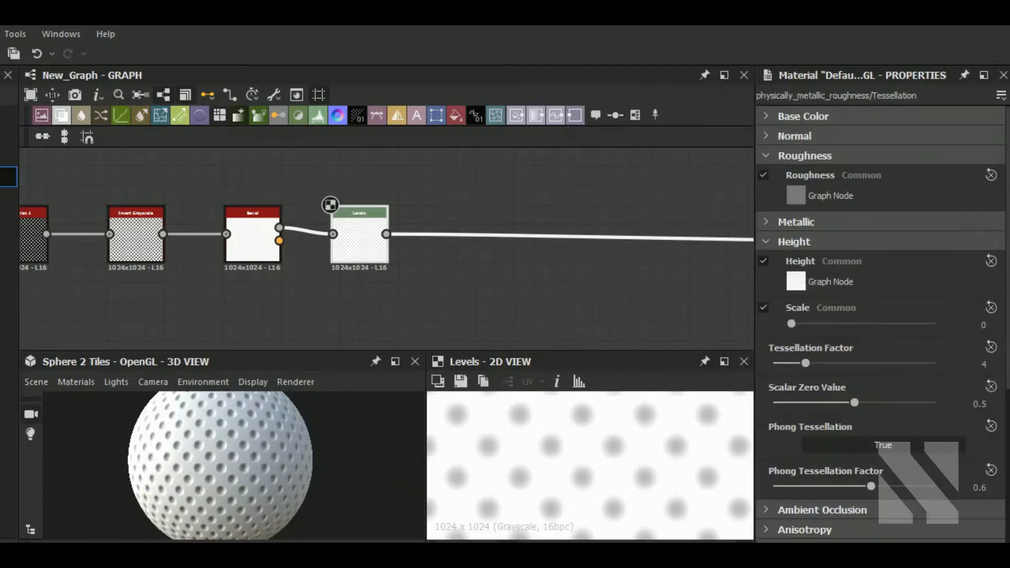
left_click(839, 323)
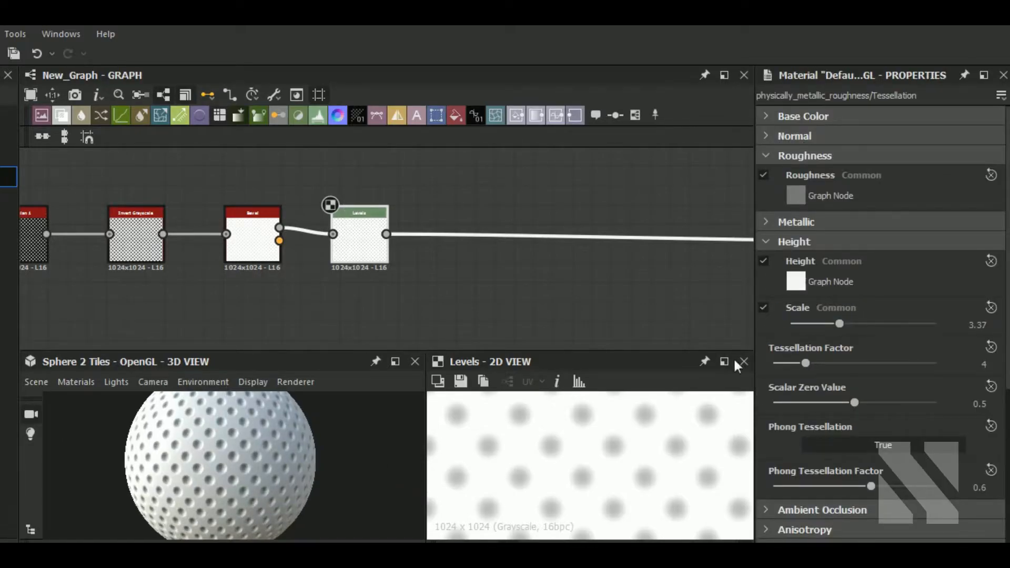
Change the 3D preview mesh to Plane (hi-res).
left_click(35, 382)
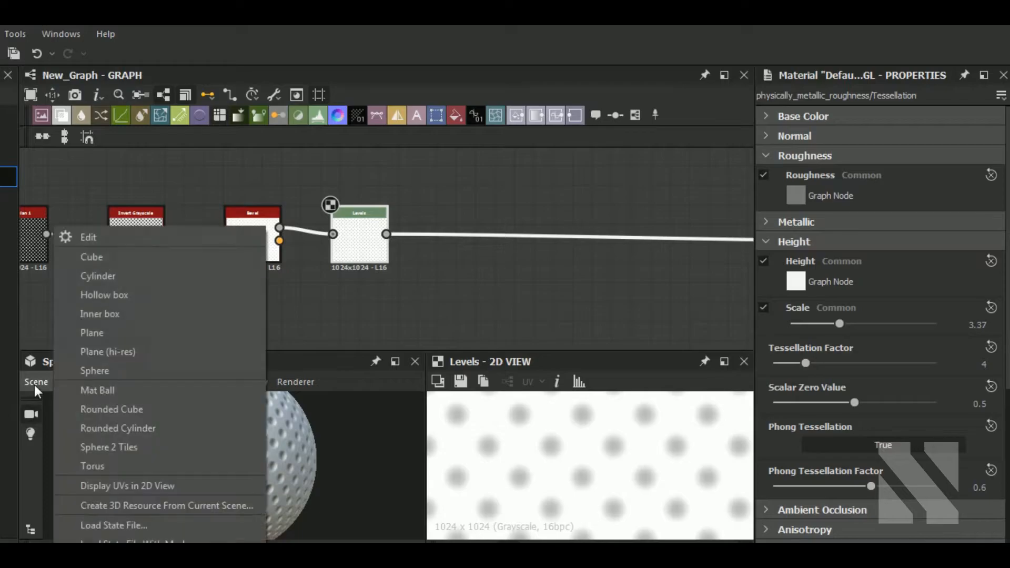
left_click(231, 435)
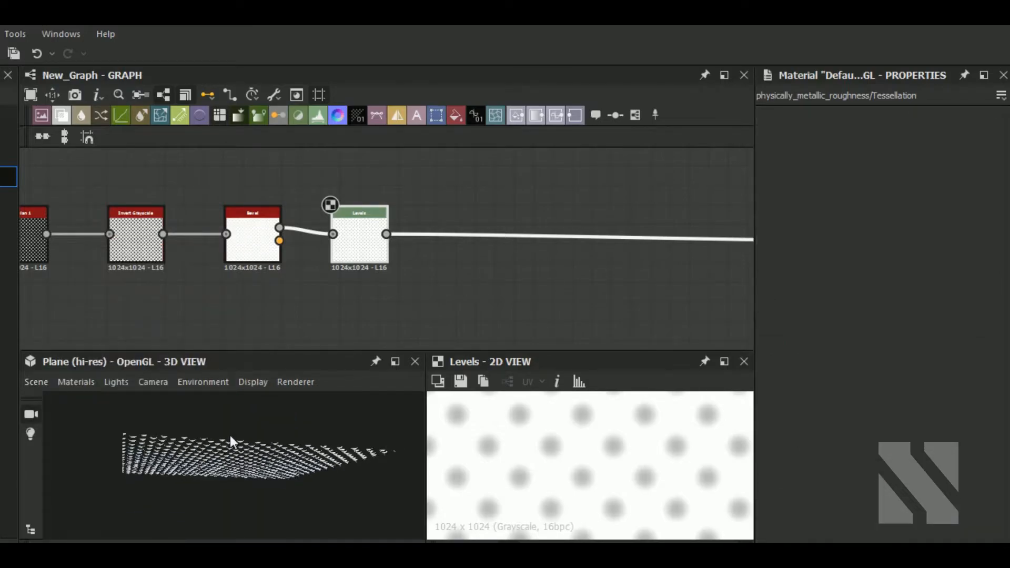
left_click_drag(206, 488, 228, 488)
scroll(264, 482, "up", 4)
middle_click_drag(379, 292, 348, 278)
Add a Shape node to the graph below the height chain.
left_click(370, 304)
key("space")
type("sha")
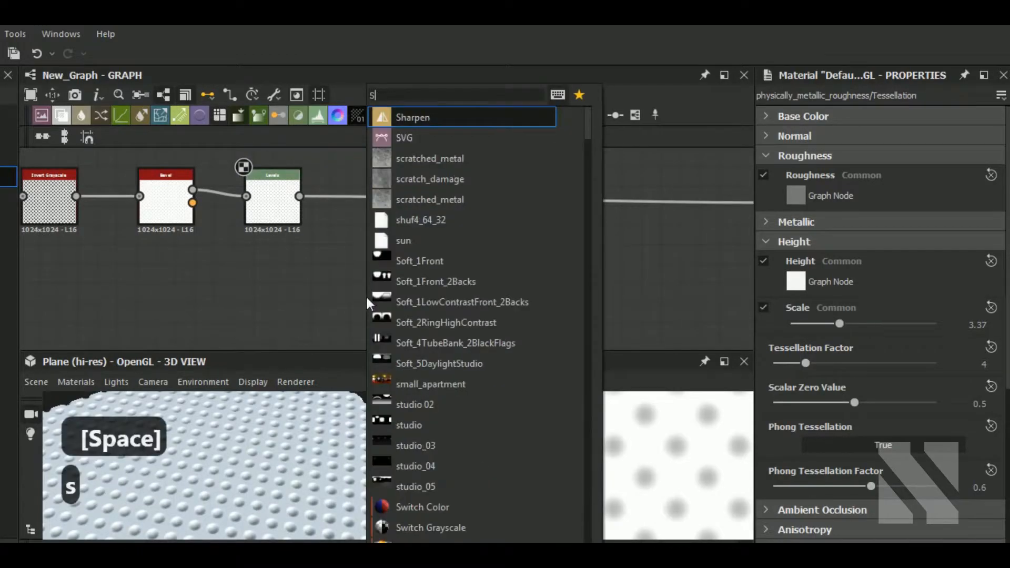
left_click(437, 138)
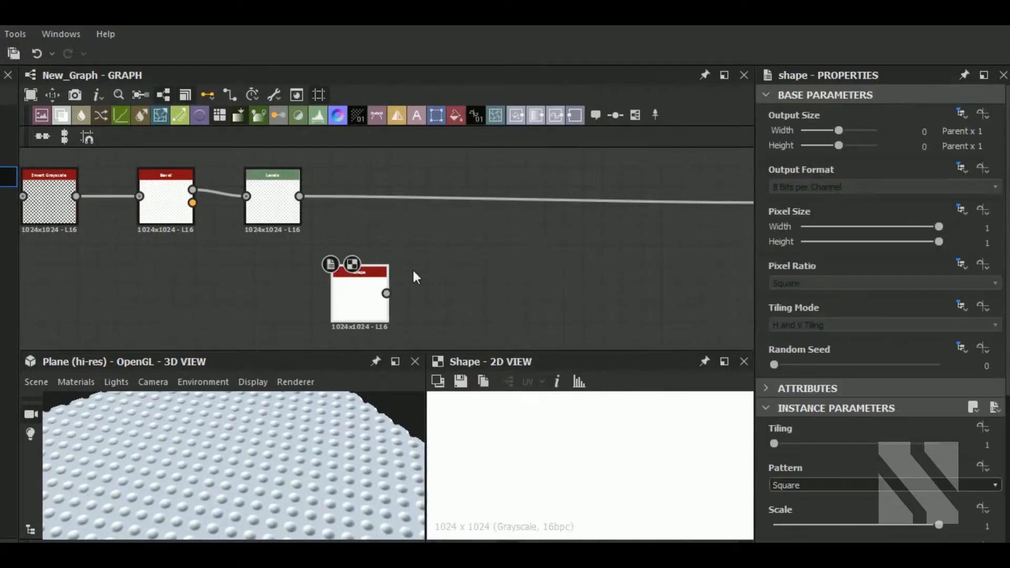
left_click_drag(354, 307, 402, 330)
middle_click_drag(485, 314, 480, 267)
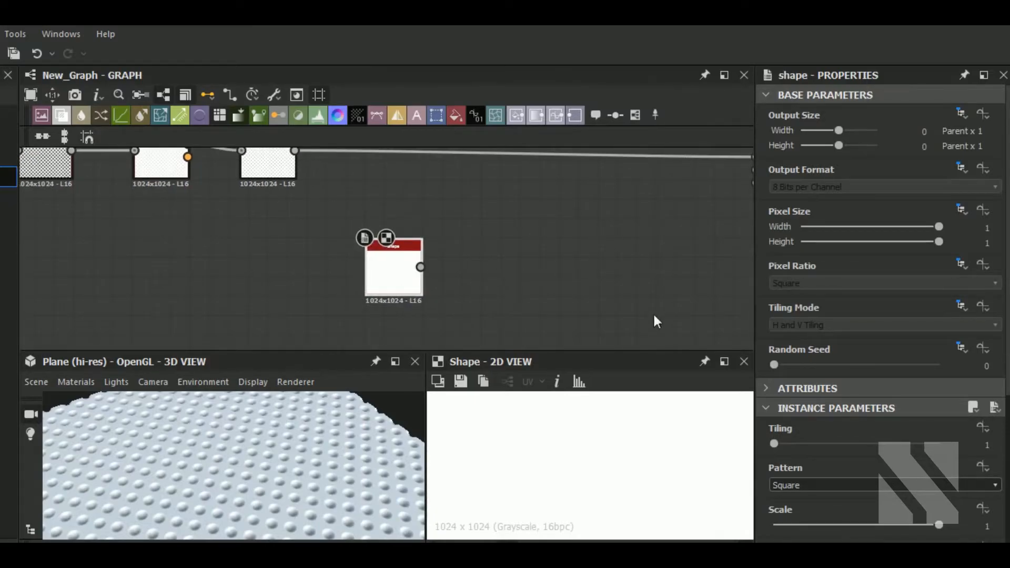
Set the Shape node's pattern to Disc and its scale to 0.03.
left_click(810, 485)
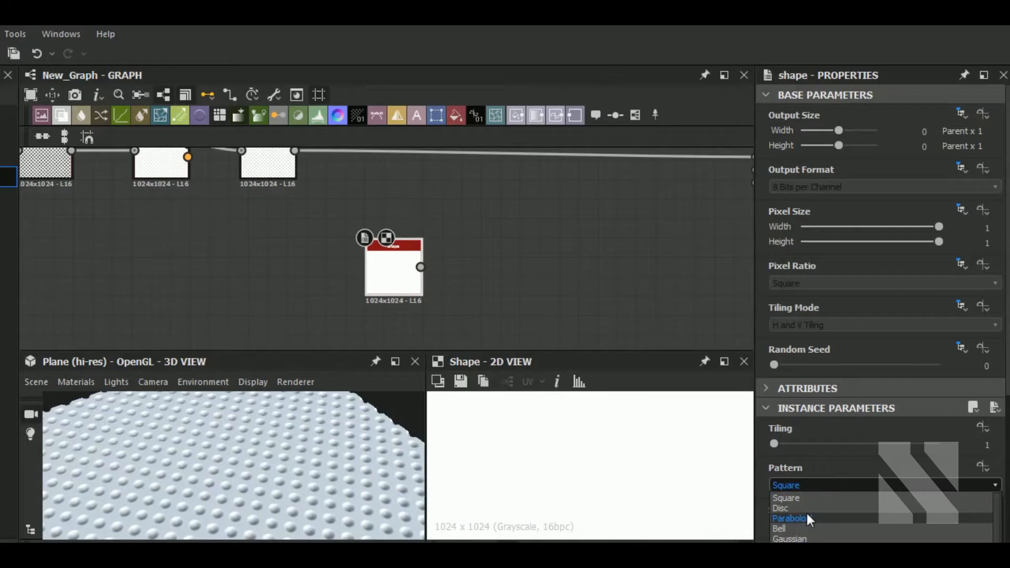
left_click(789, 509)
left_click(780, 524)
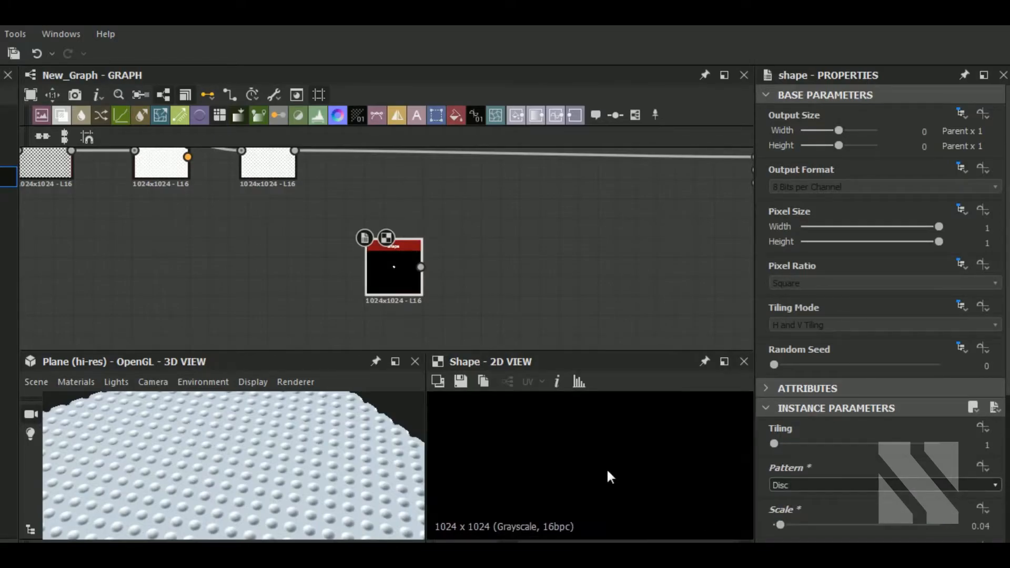
left_click(993, 530)
key("BackSpace")
type("3")
key("Return")
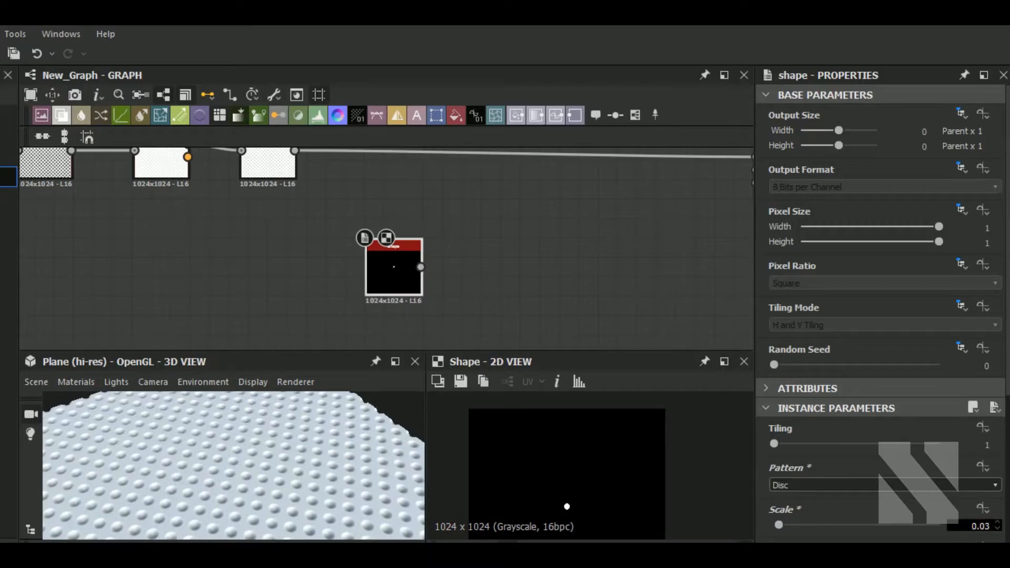
Duplicate the Shape node, place the copy below the original, and set the copy's pattern to Square.
middle_click_drag(489, 277, 491, 263)
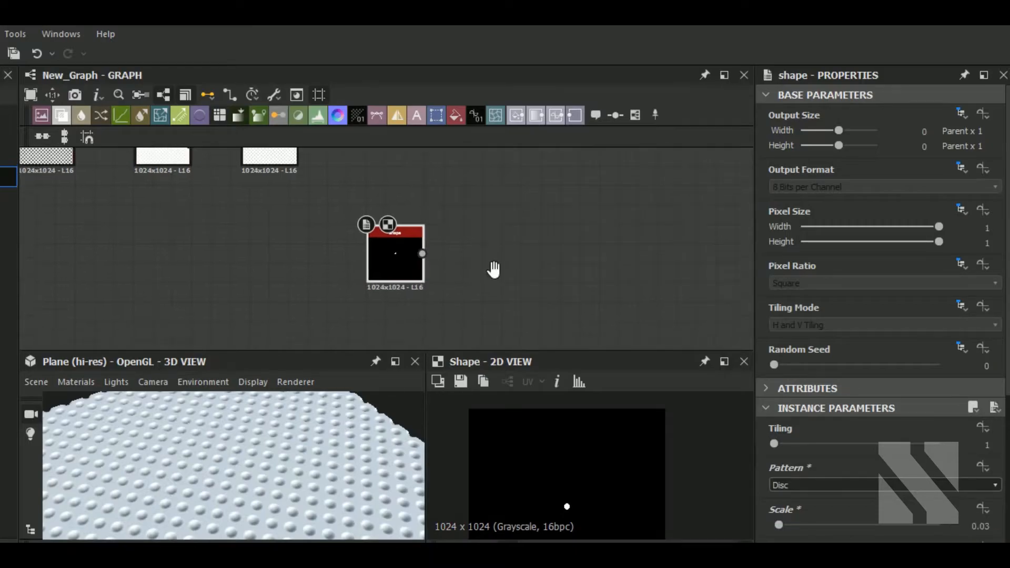
key("ctrl+d")
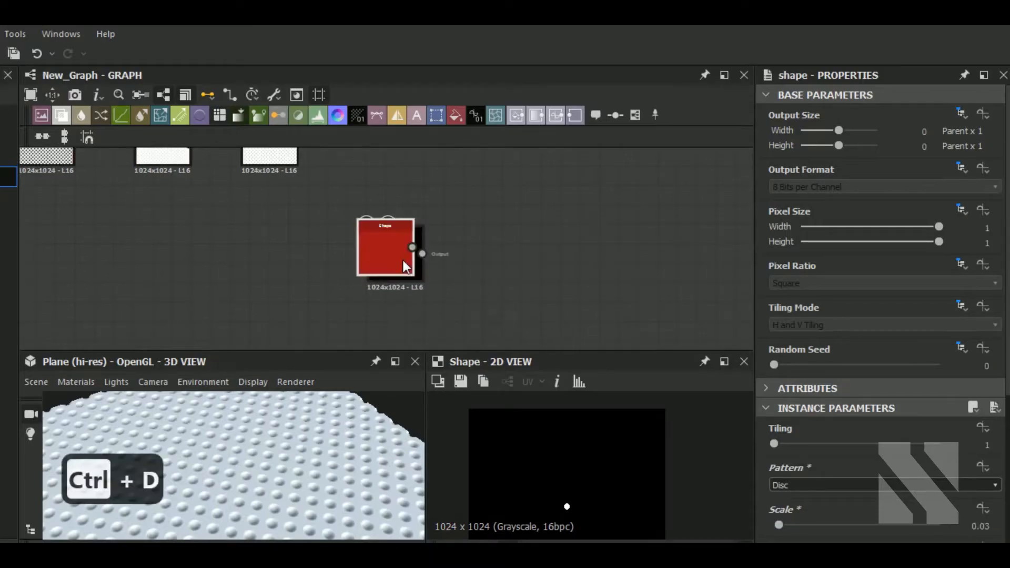
left_click_drag(399, 257, 405, 339)
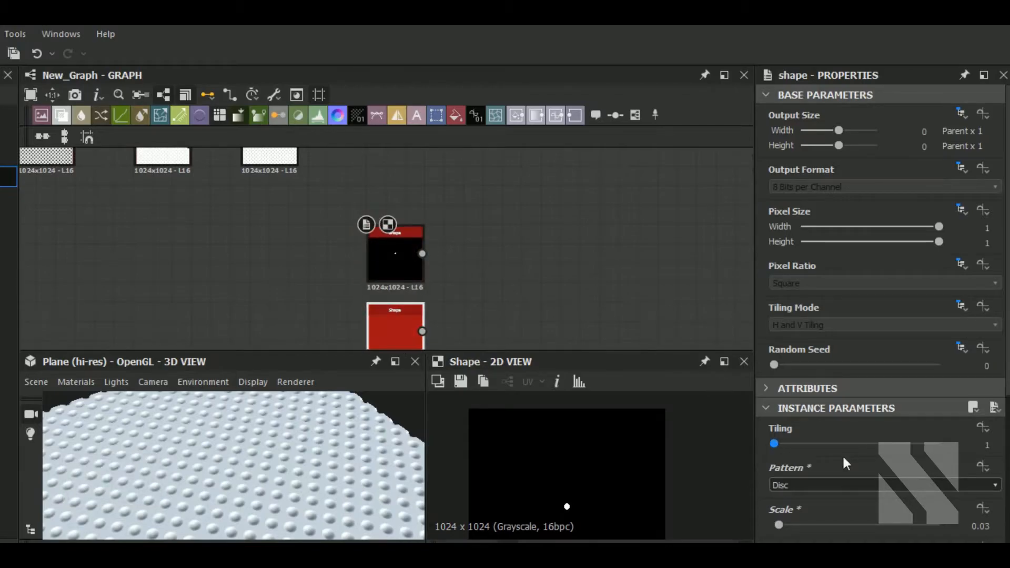
left_click(836, 484)
left_click(520, 343)
double_click(385, 315)
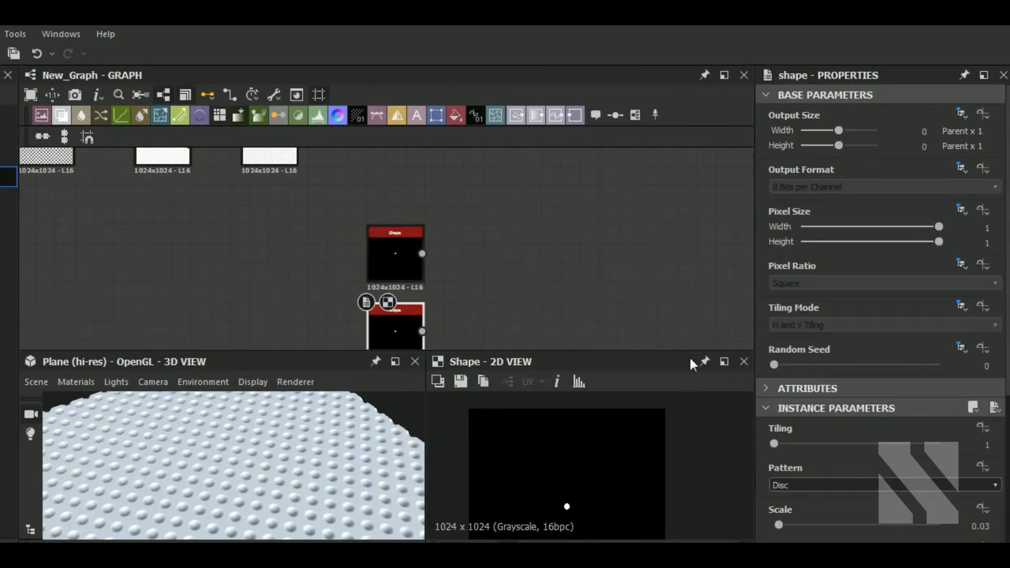
left_click(852, 483)
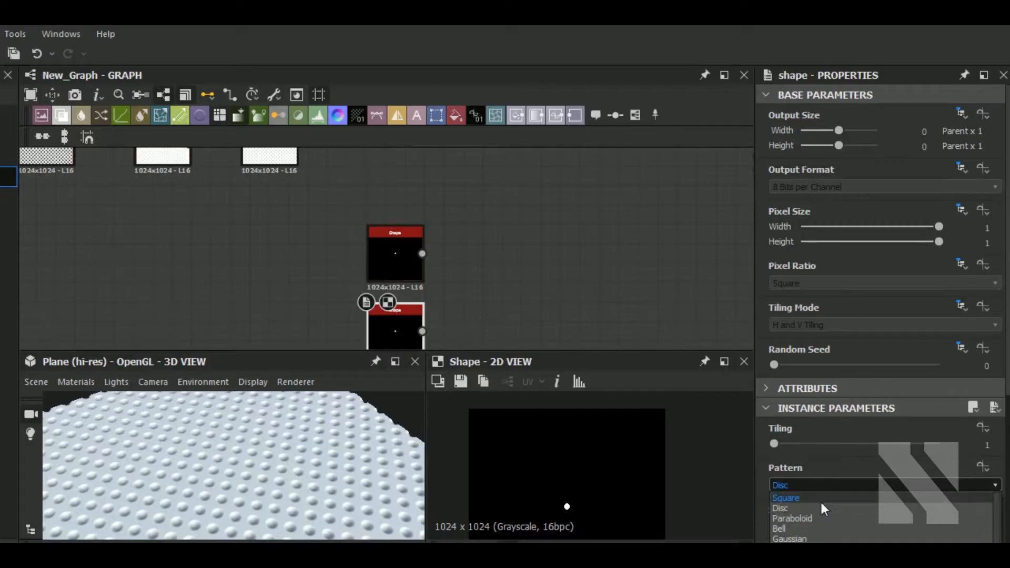
left_click(819, 499)
Stretch the square shape into a bar by setting its Size X to 9.
middle_click_drag(499, 314, 499, 248)
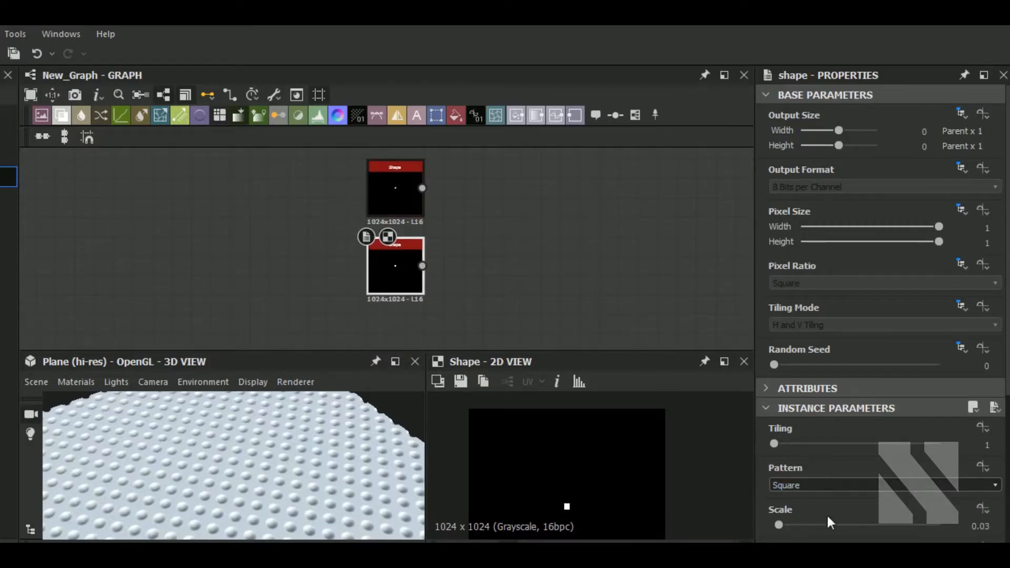
scroll(826, 514, "down", 2)
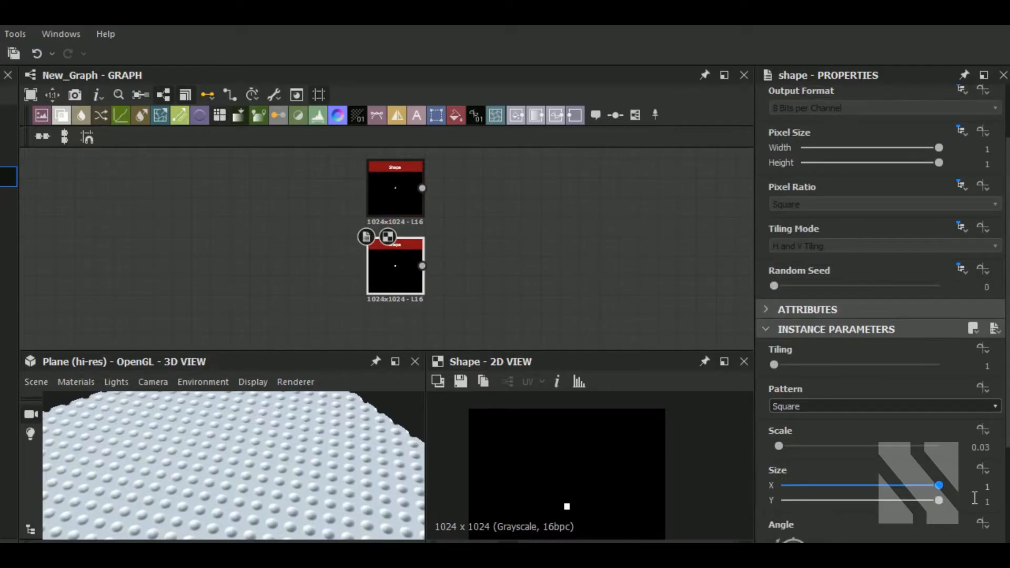
left_click(986, 487)
type("5")
key("Return")
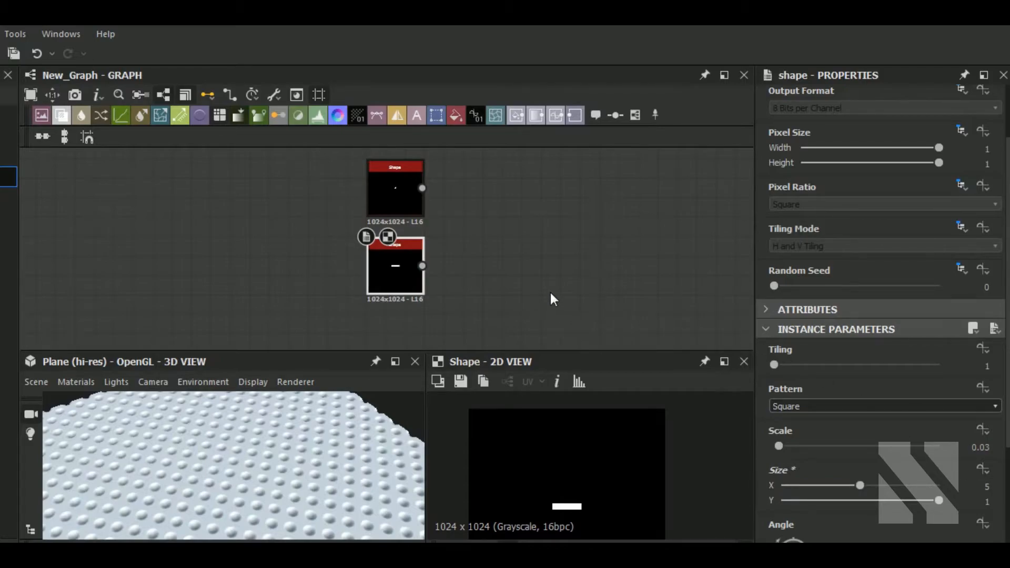
mouse_move(559, 291)
middle_mouse_down()
mouse_move(575, 300)
mouse_move(550, 299)
middle_mouse_up()
double_click(988, 486)
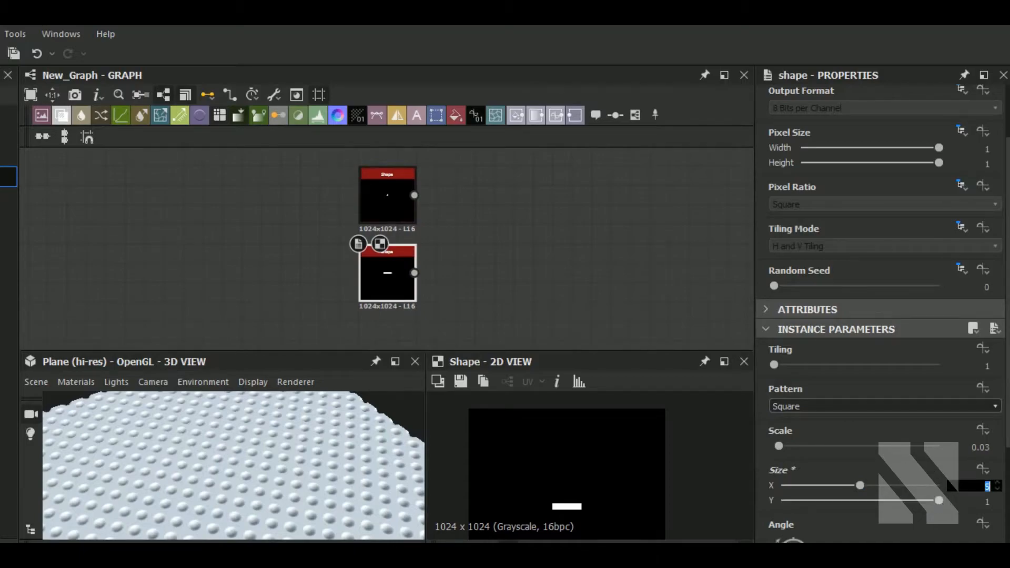
type("9")
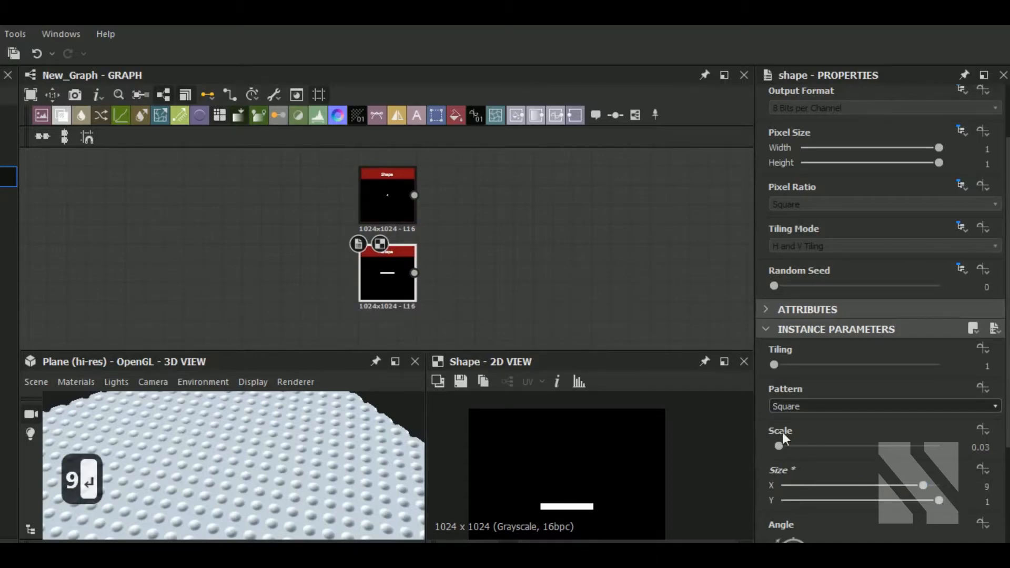
Add a Transformation 2D node connected after the disc Shape node.
left_click(395, 203)
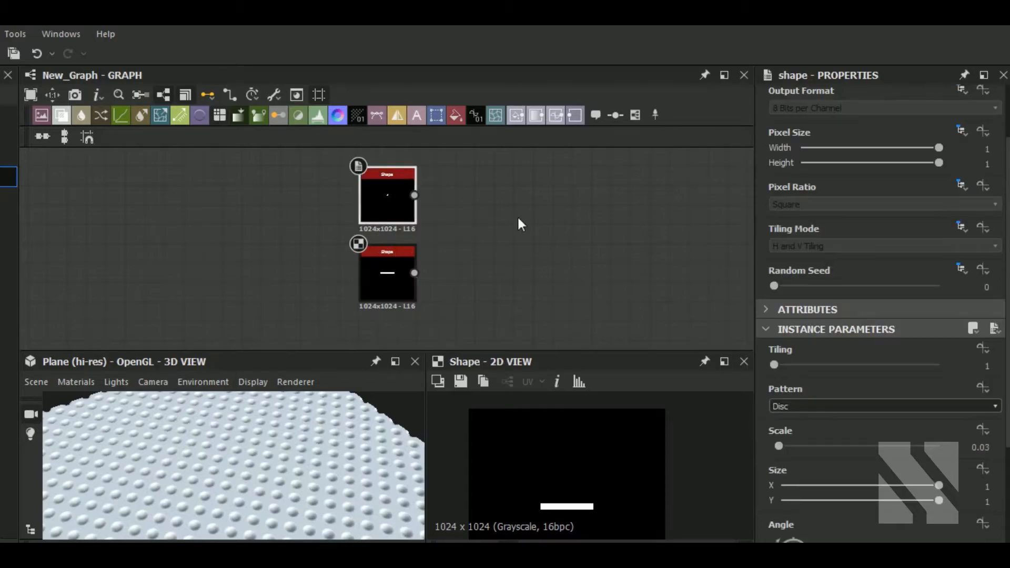
key("space")
type("t")
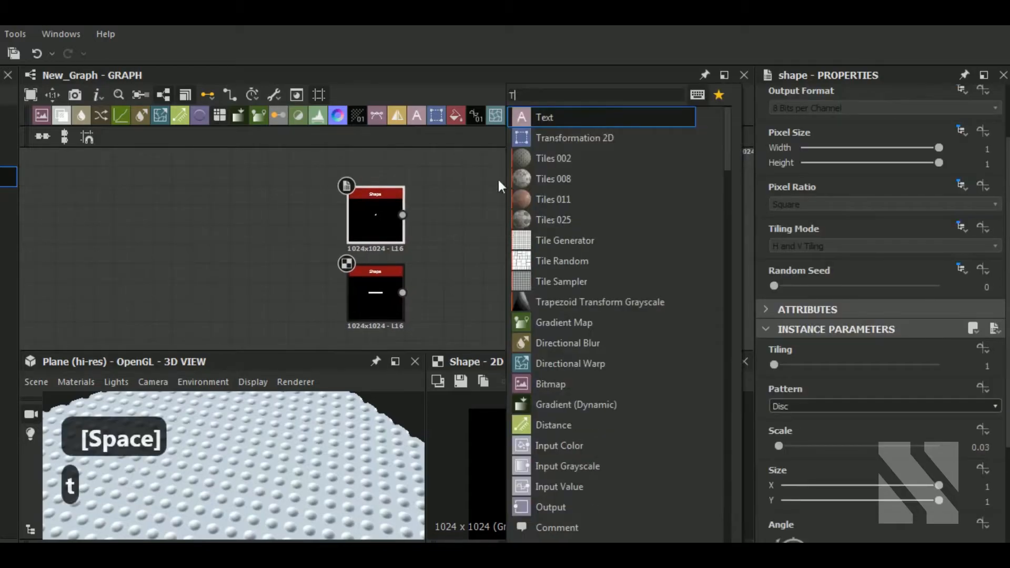
left_click(584, 136)
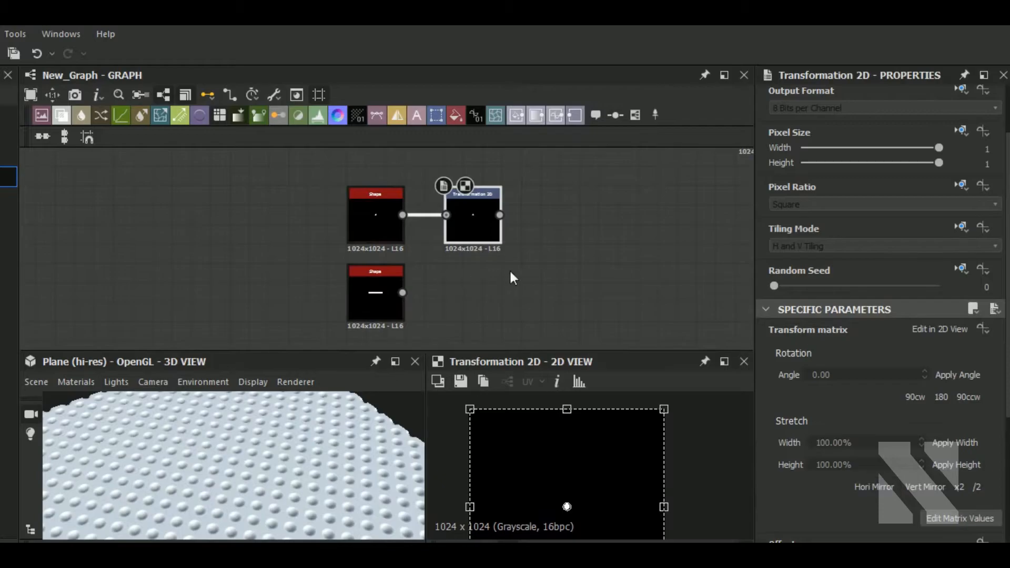
Add a Blend node combining the transformed disc and the square bar, with blending mode Add (Linear Dodge).
middle_click_drag(510, 270, 405, 272)
left_click(475, 267)
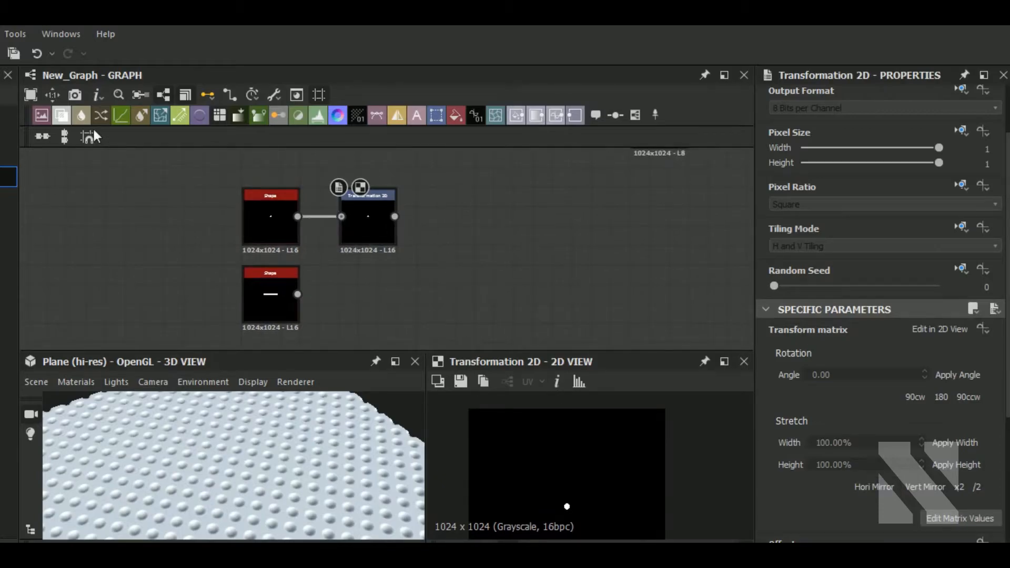
left_click(62, 118)
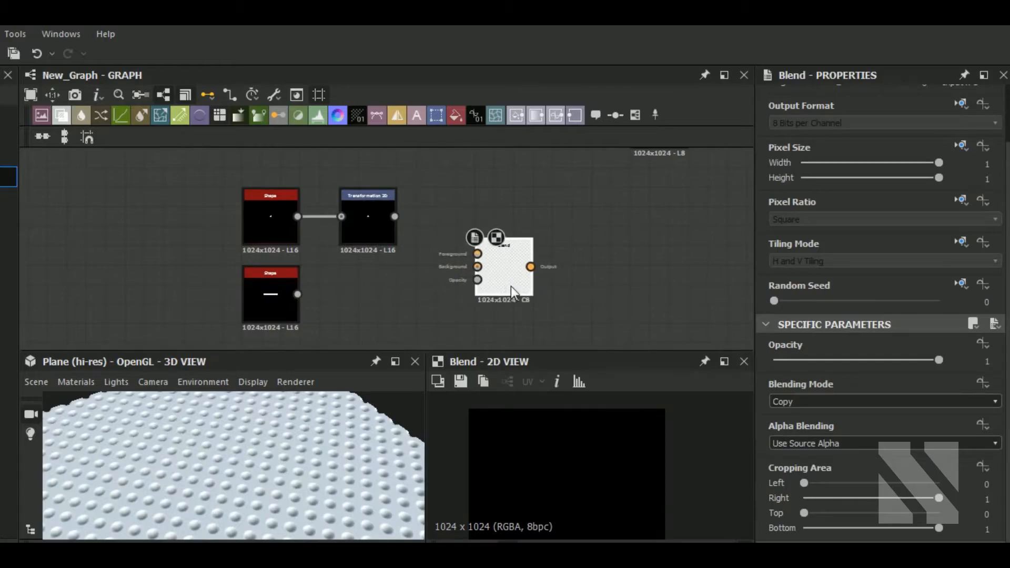
left_click(532, 296)
left_click_drag(395, 217, 486, 262)
left_click_drag(283, 310, 400, 337)
left_click_drag(485, 291, 492, 275)
left_click(497, 278)
left_click(867, 405)
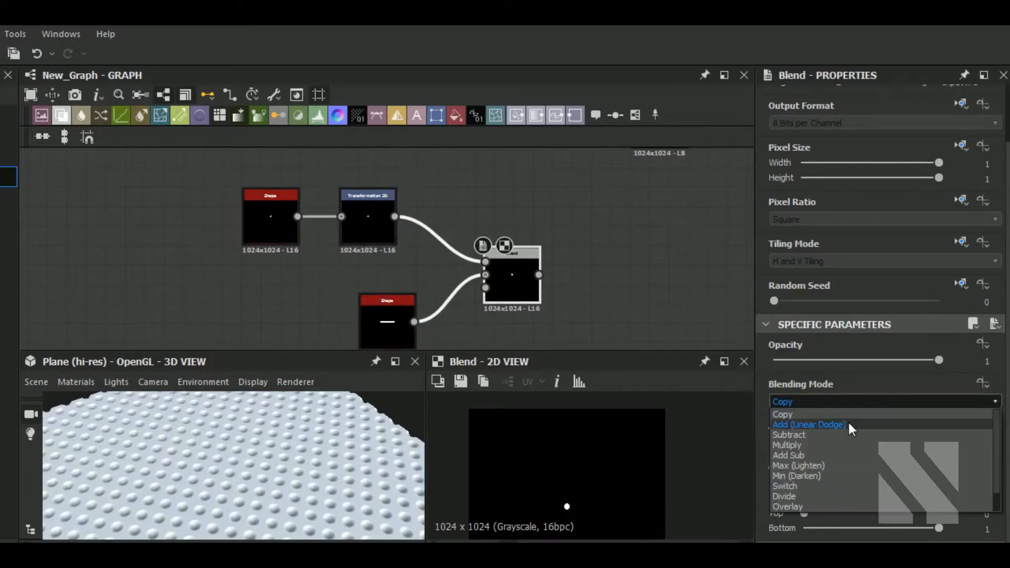
left_click(855, 424)
Offset the Transformation 2D node horizontally, setting X offset to about 0.13.
left_click(375, 232)
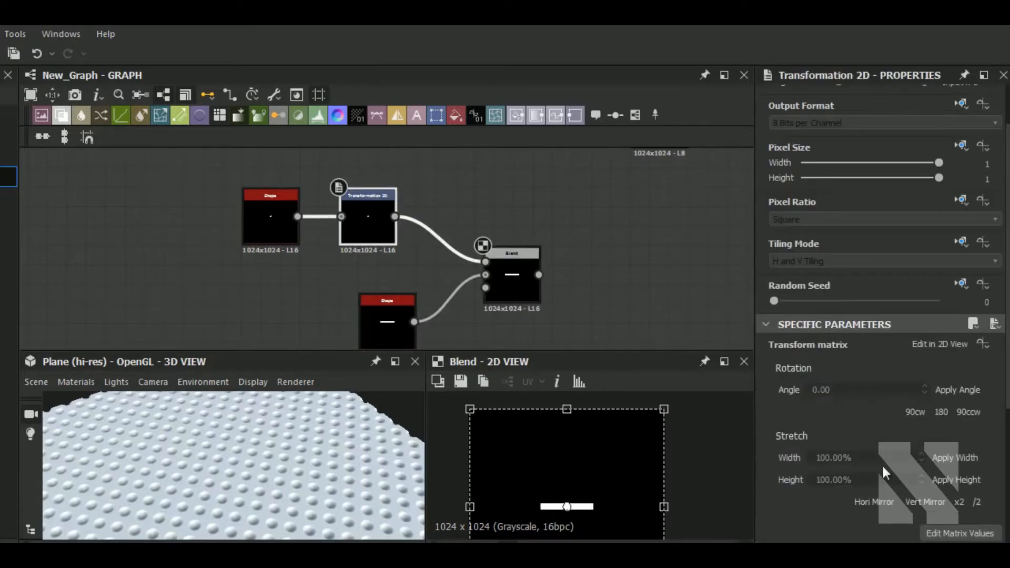
scroll(889, 474, "down", 3)
left_click_drag(861, 434, 881, 416)
key("ctrl+z")
scroll(532, 497, "up", 4)
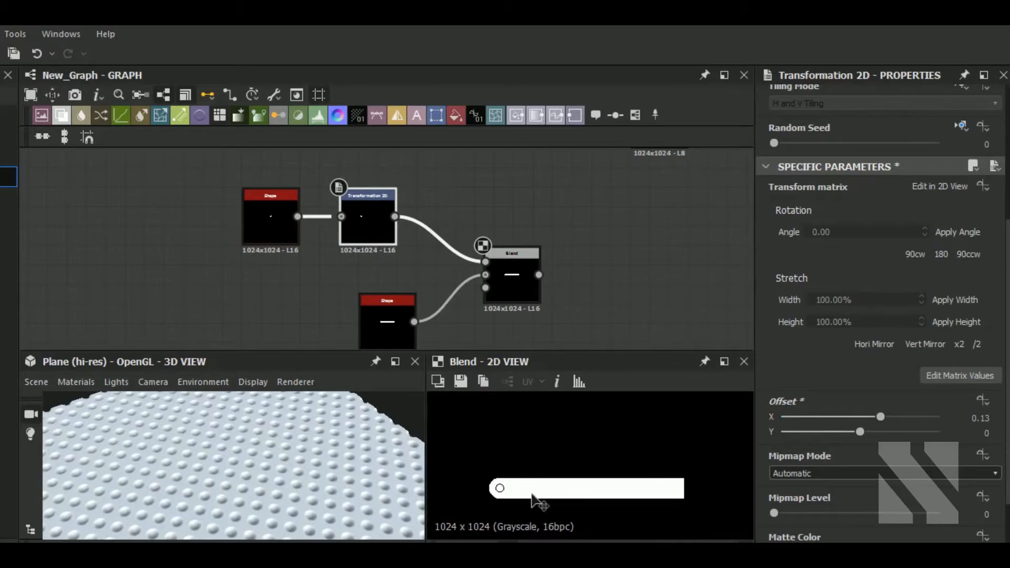
Insert a Mirror Grayscale node between the Transformation 2D node and the Blend node.
left_click_drag(449, 227, 424, 258)
key("space")
type("mi")
left_click(495, 140)
left_click_drag(516, 278, 555, 286)
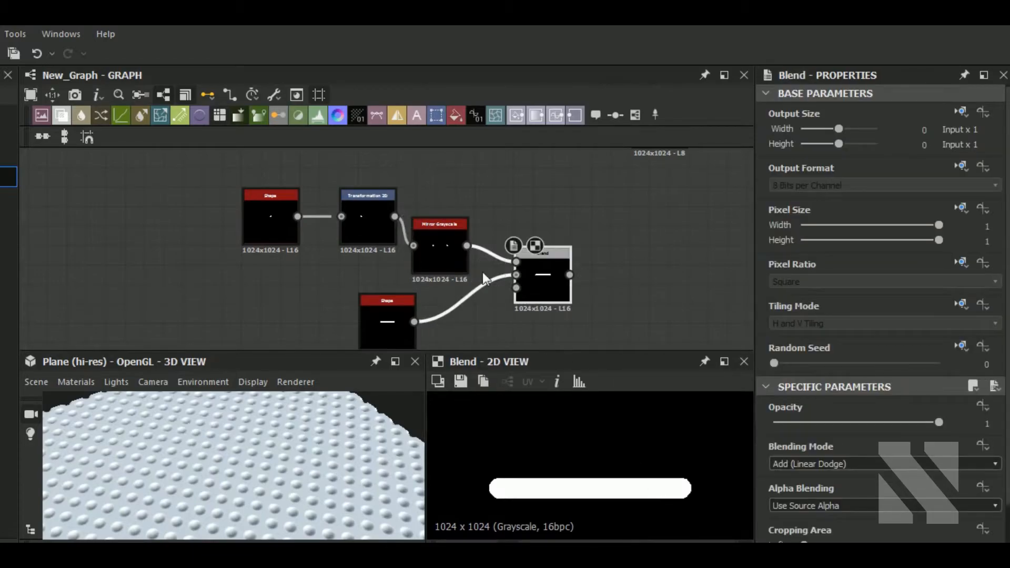
left_click_drag(458, 269, 465, 241)
Insert a new Blend node on the main height chain and feed the bar-and-disc blend into it.
scroll(478, 290, "down", 3)
left_click_drag(598, 326, 350, 235)
left_click_drag(523, 287, 334, 299)
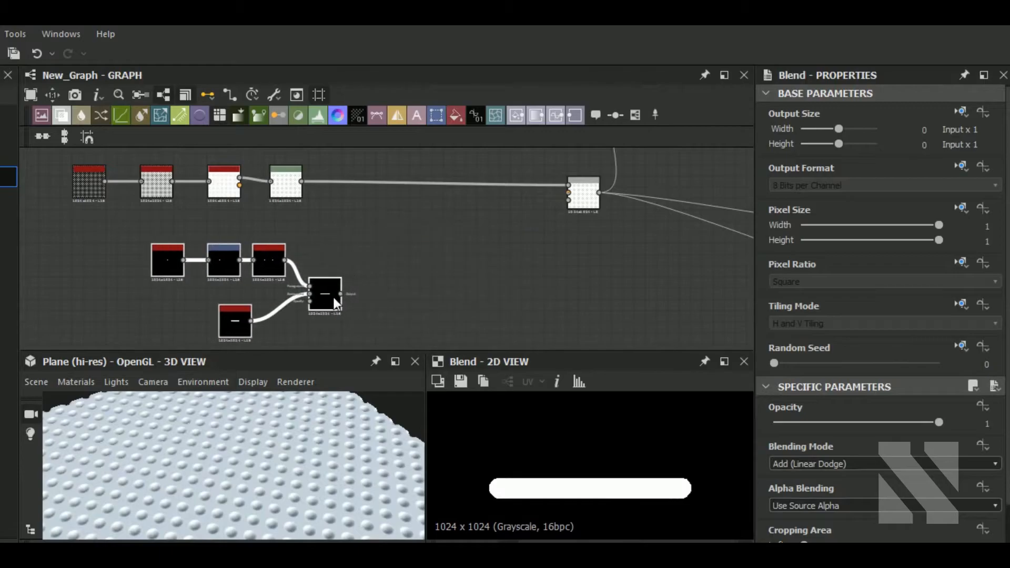
left_click(390, 181)
middle_click_drag(377, 233, 418, 275)
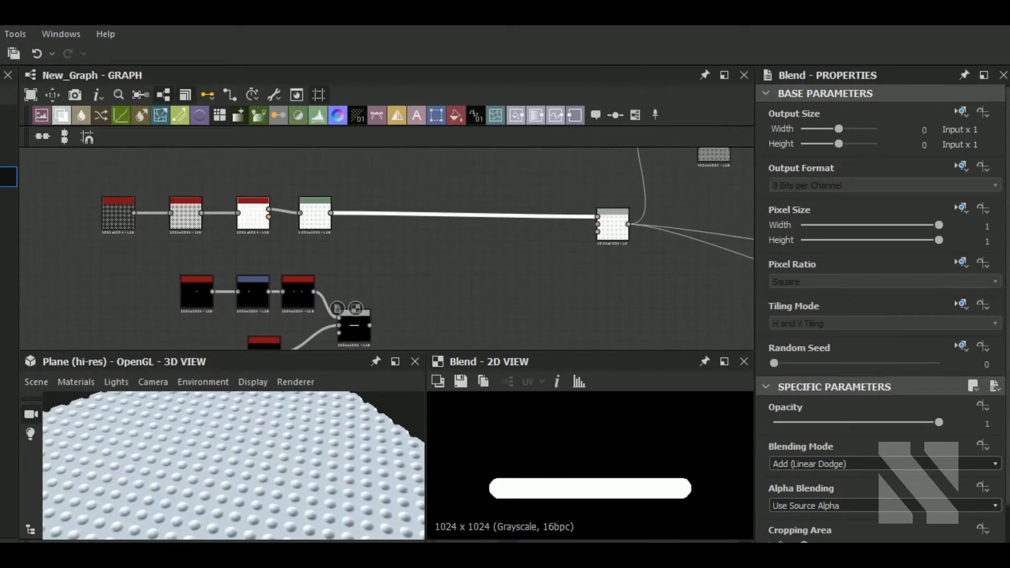
left_click(78, 120)
left_click_drag(370, 325, 448, 216)
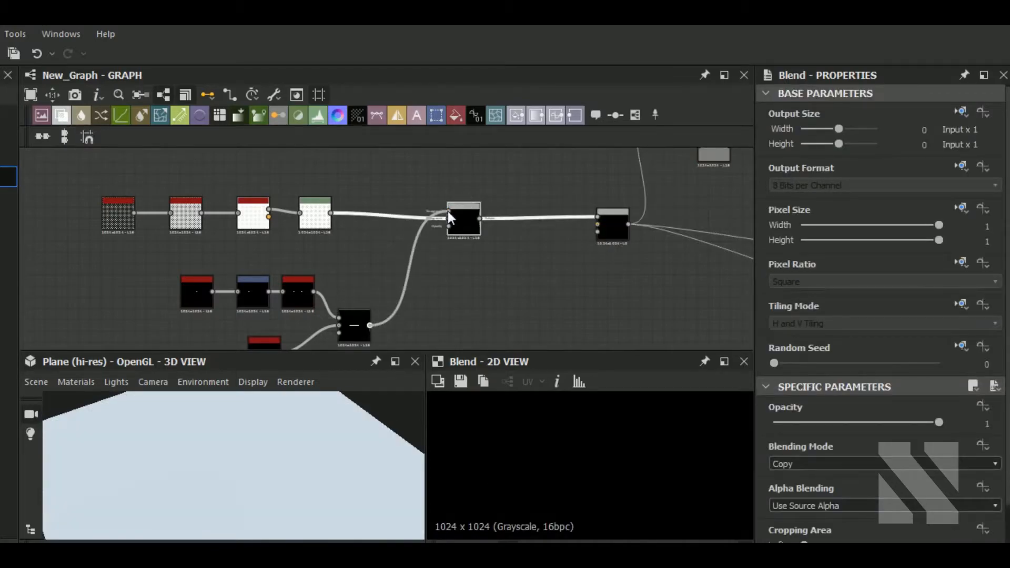
Set the new Blend node's mode to Max (Lighten) and its opacity to about 0.77.
left_click(861, 463)
left_click(817, 525)
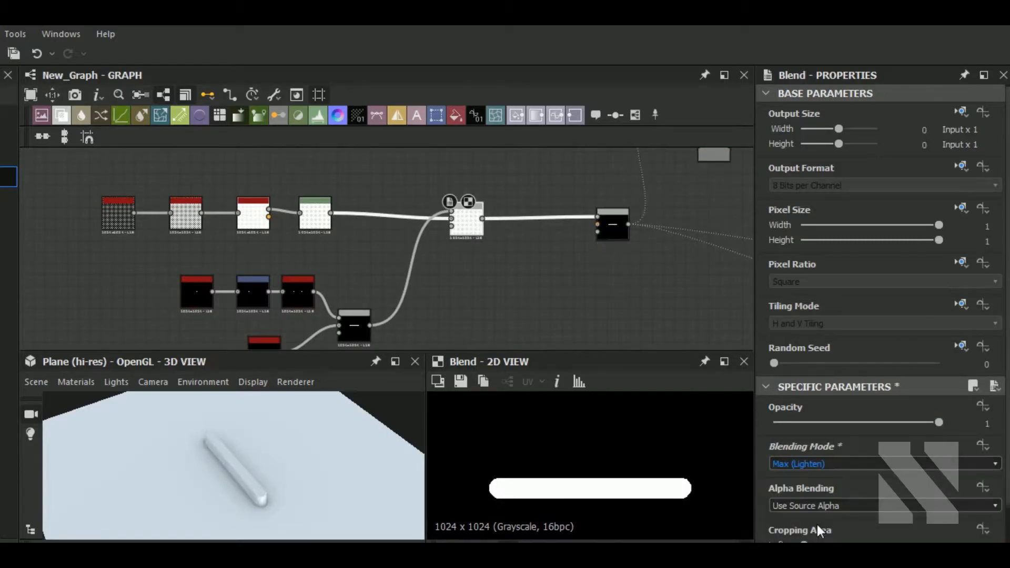
left_click(782, 423)
left_click_drag(782, 422, 900, 422)
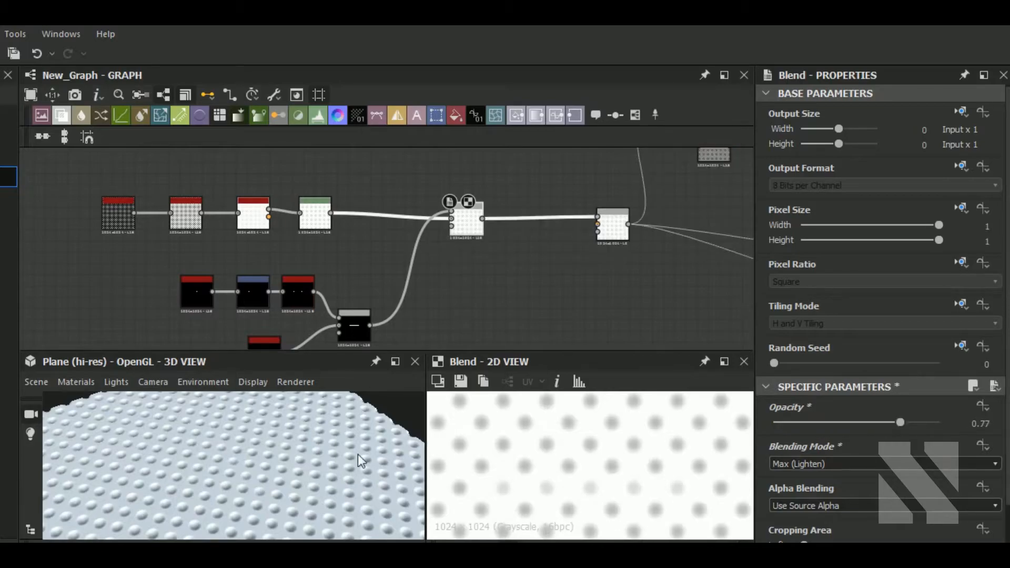
Set the Max (Lighten) blend's opacity to about 0.92.
left_click_drag(346, 466, 223, 489)
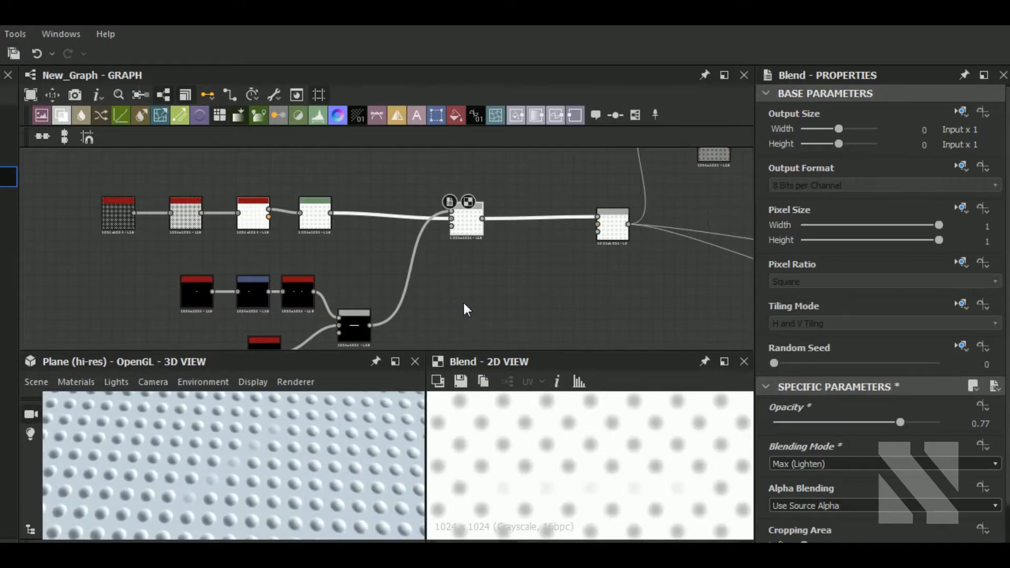
middle_click_drag(494, 303, 488, 320)
scroll(488, 305, "down", 2)
left_click_drag(337, 441, 260, 447)
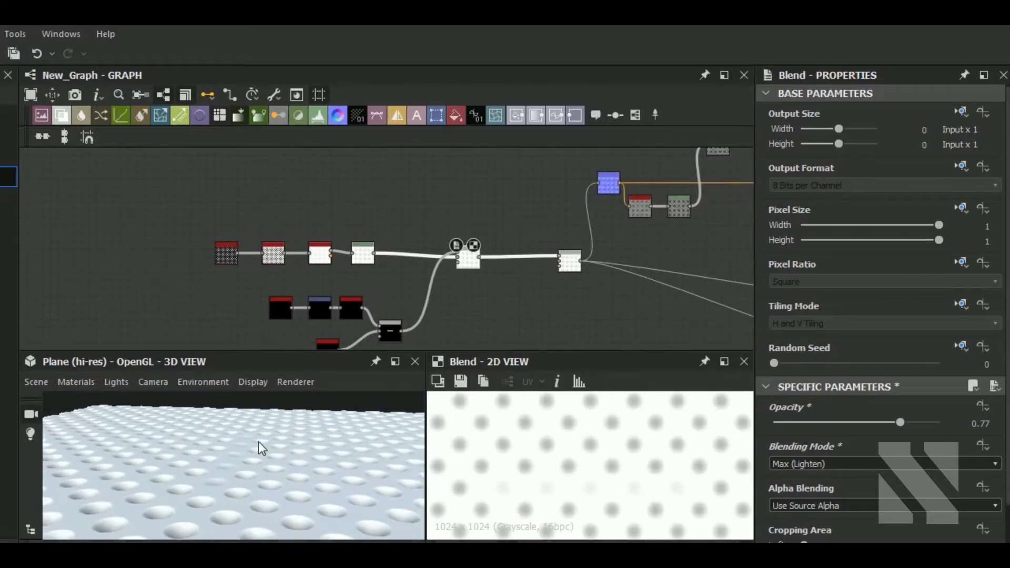
left_click_drag(901, 422, 945, 423)
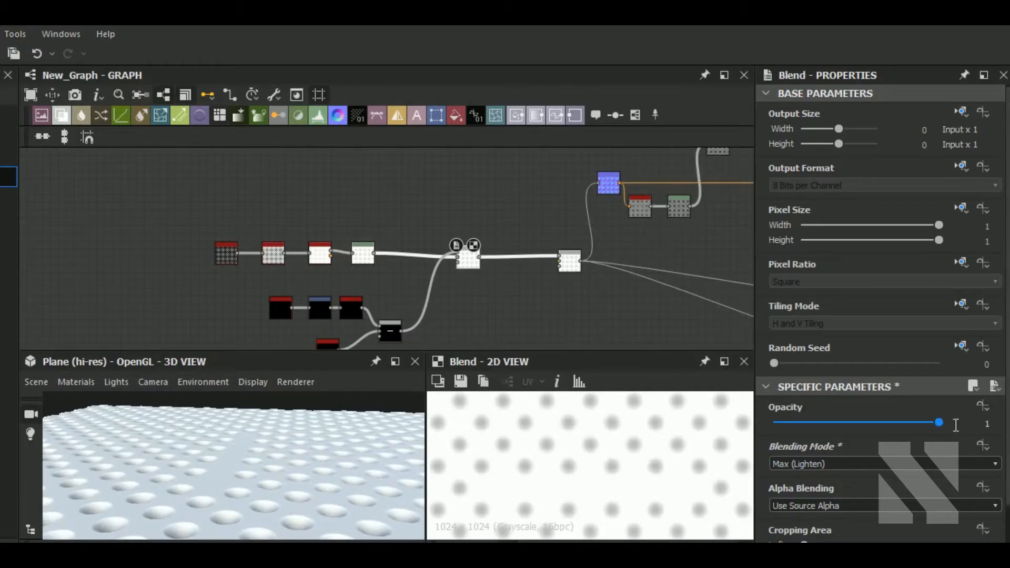
left_click_drag(929, 425, 915, 425)
Add a Text node in the graph and enter the text VICE PRO.
middle_click_drag(521, 308, 514, 331)
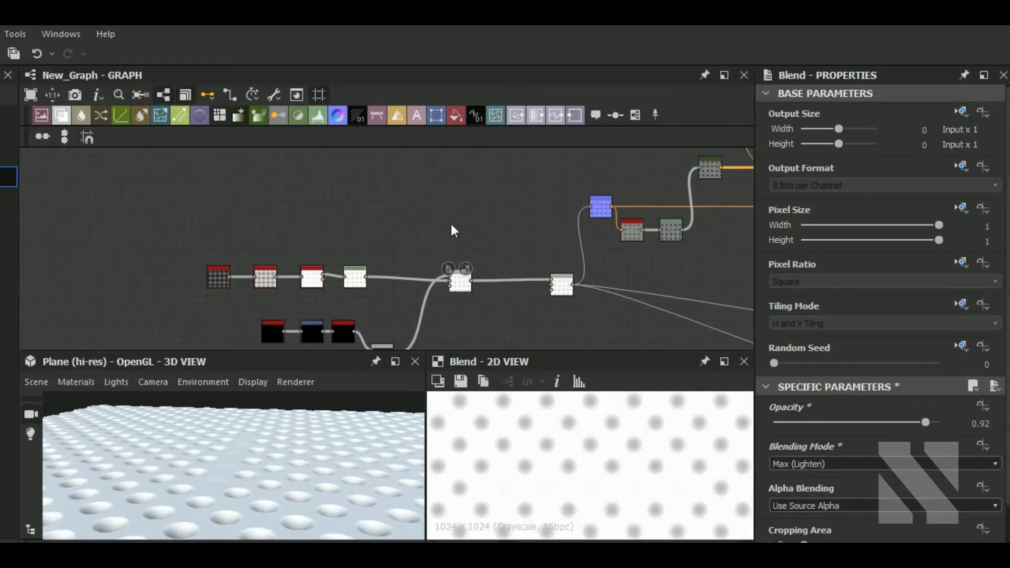
key("space")
type("te")
left_click(508, 122)
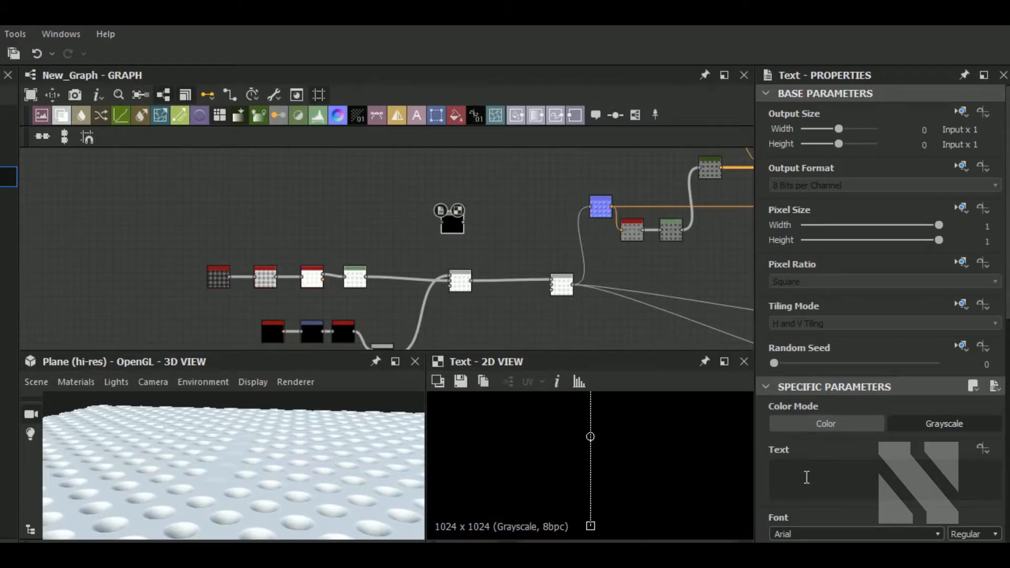
left_click(807, 477)
type("VICE PRO")
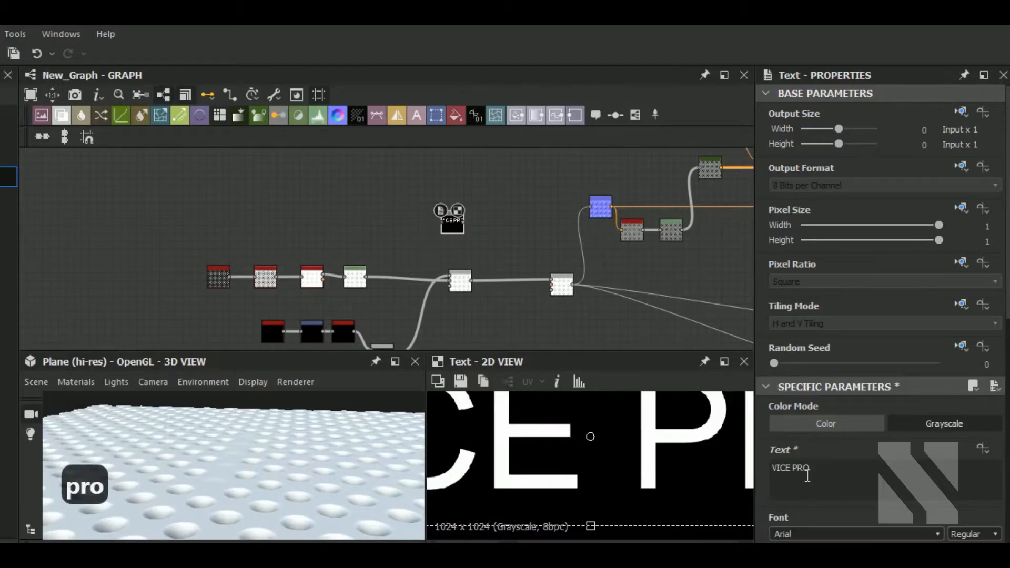
Set the text's font size to about 0.02 and its font to Antonio.
scroll(853, 486, "down", 2)
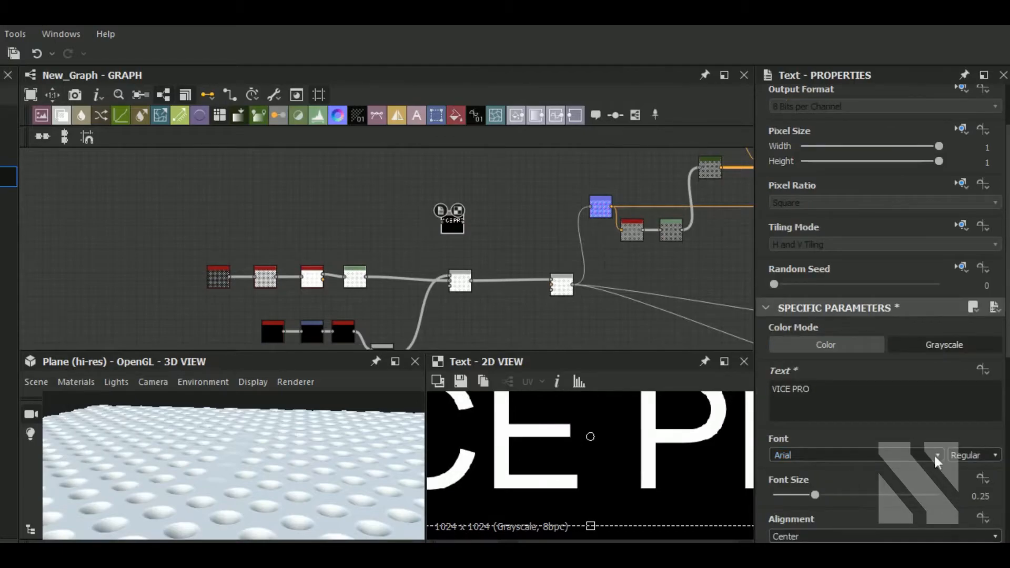
left_click(785, 496)
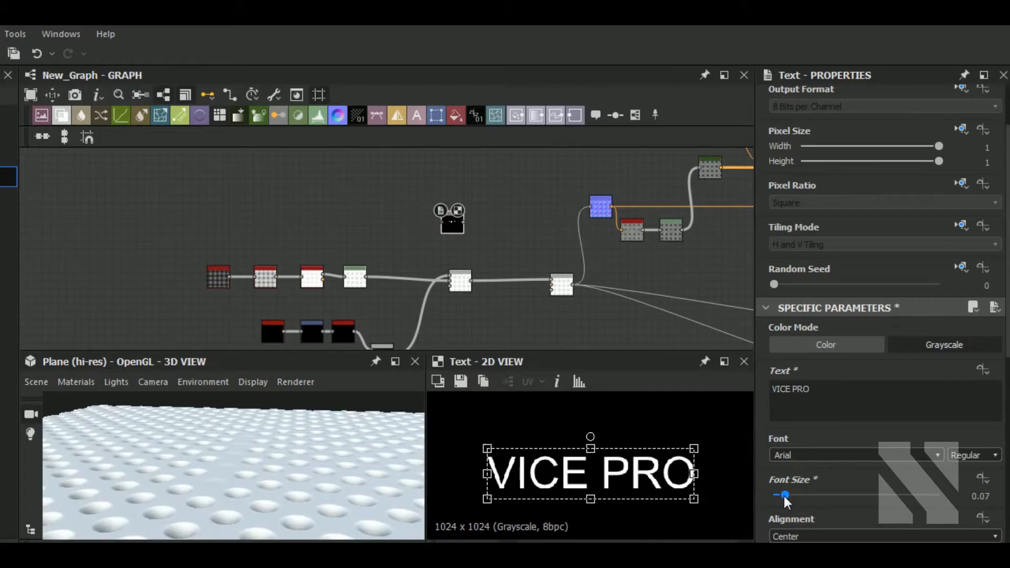
left_click_drag(785, 498, 777, 504)
left_click(936, 461)
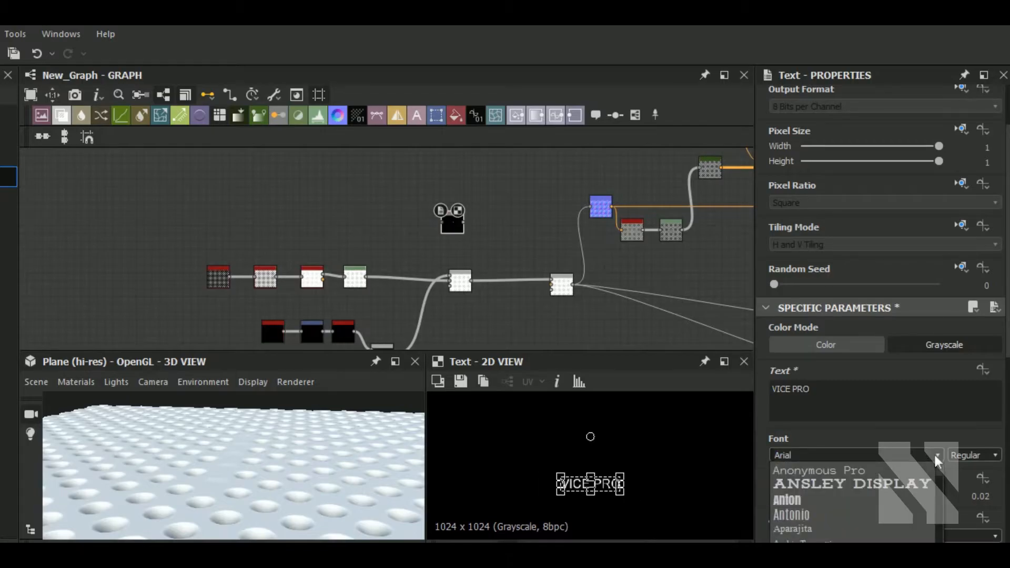
left_click(809, 518)
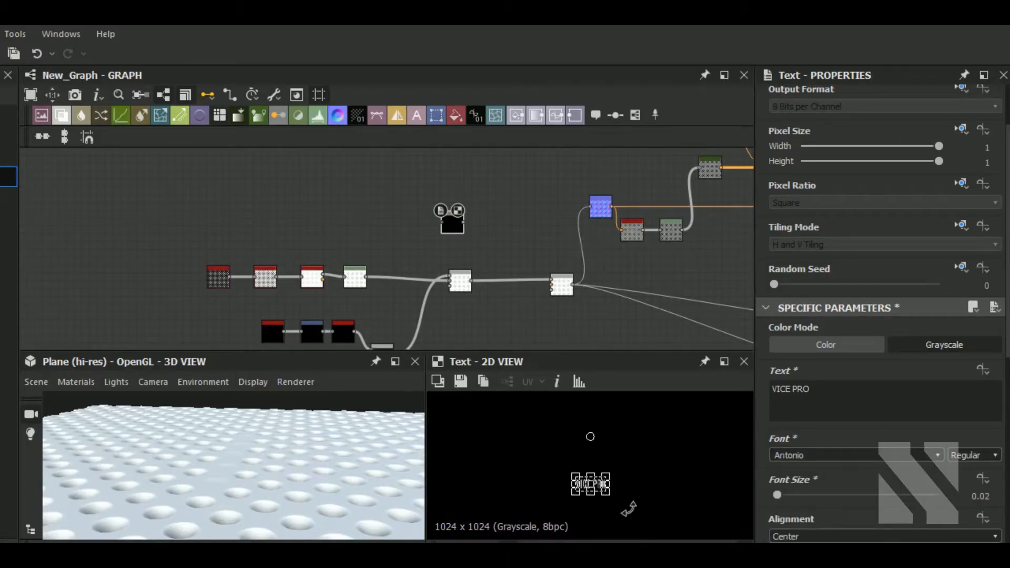
scroll(889, 481, "down", 3)
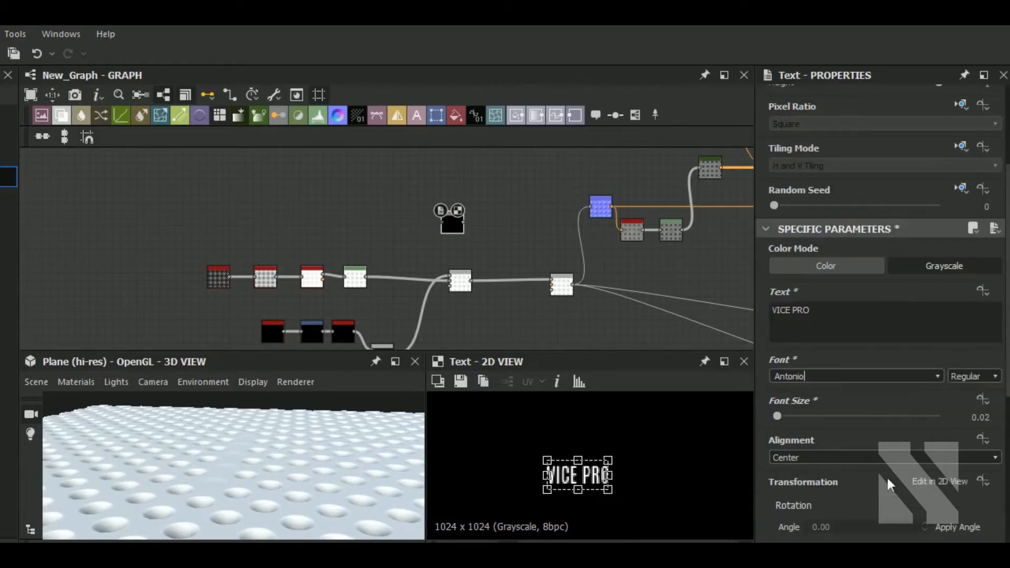
Stretch the text's width to 200%.
left_click(890, 440)
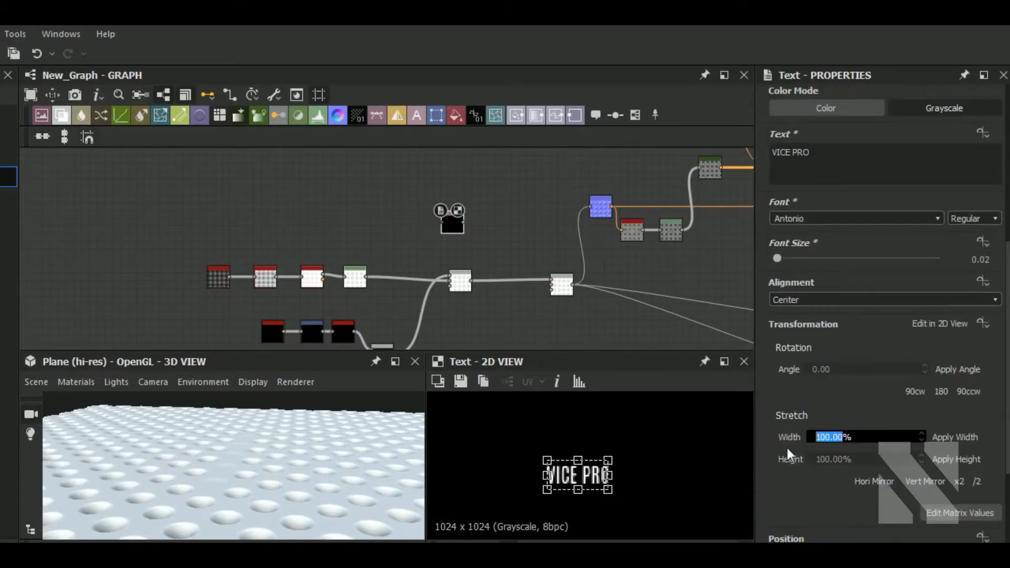
type("200")
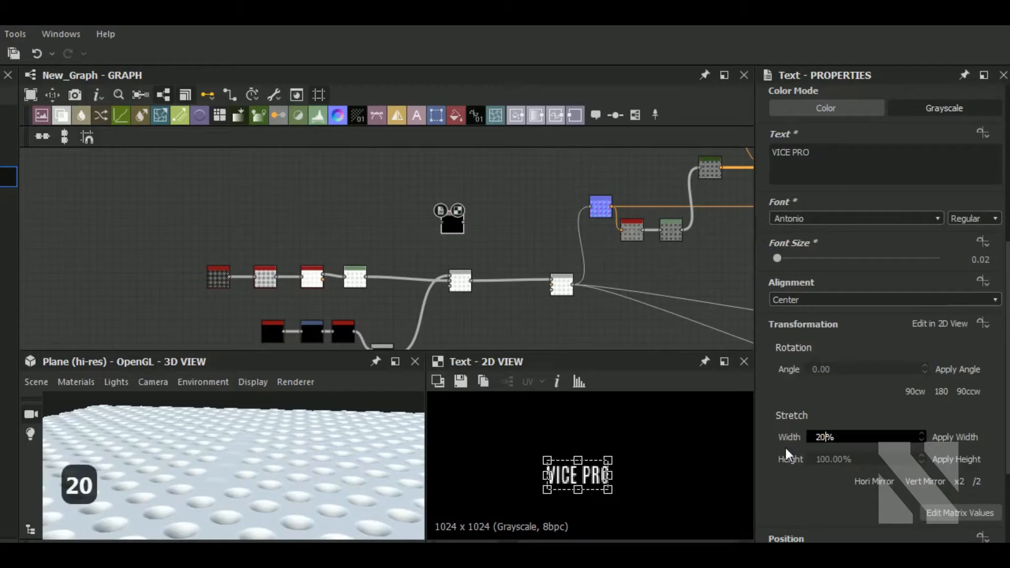
key("Return")
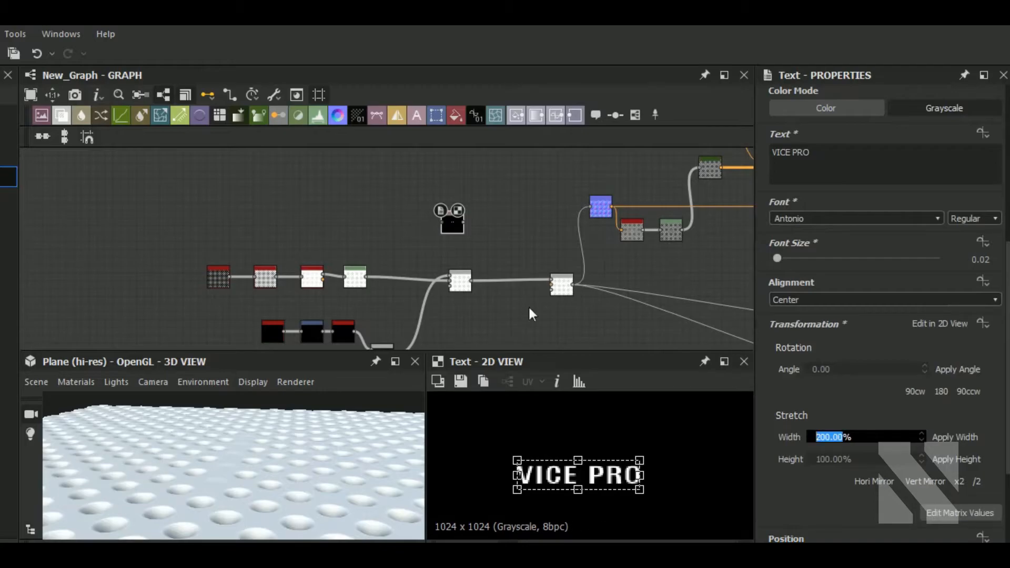
Insert a Blend node into the height chain with the VICE PRO text as input and set its mode to Max (Lighten).
left_click(457, 228)
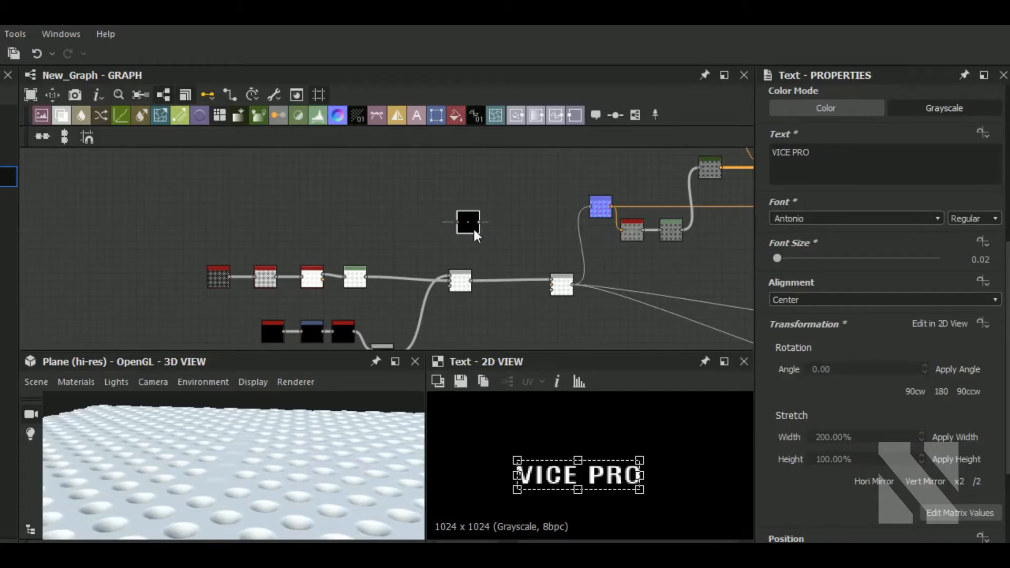
left_click(524, 273)
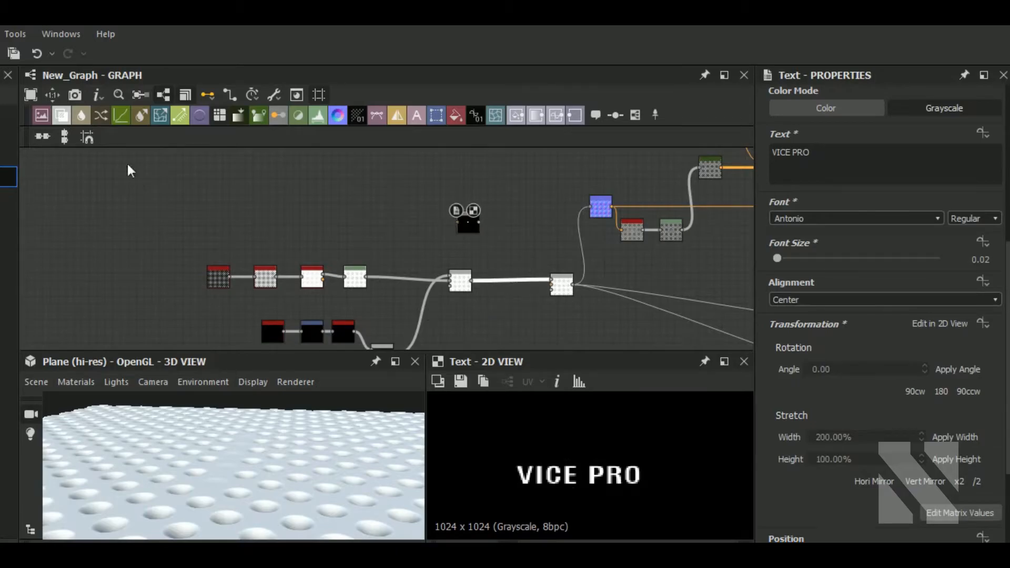
left_click(61, 115)
left_click_drag(479, 222, 501, 277)
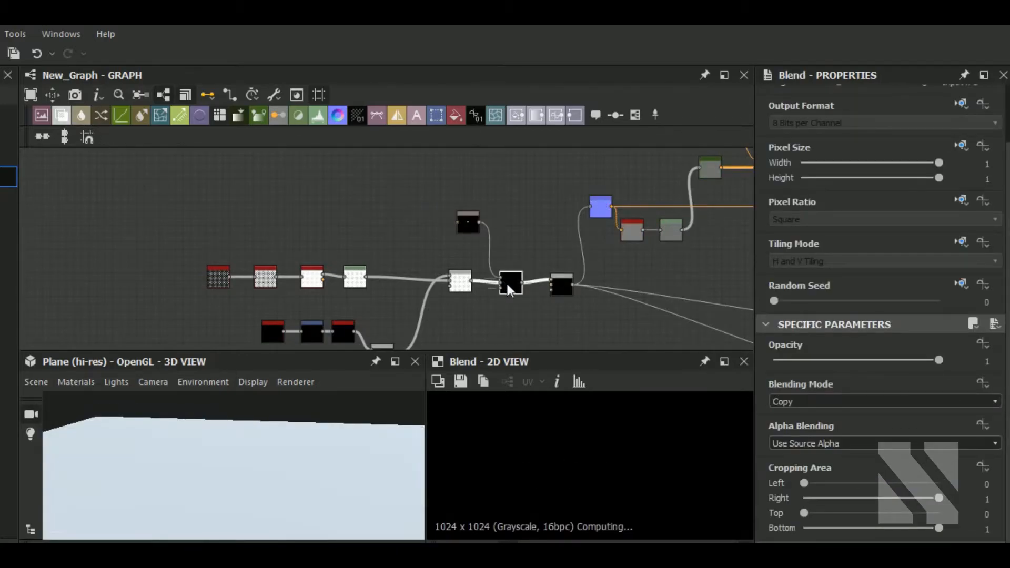
left_click(852, 403)
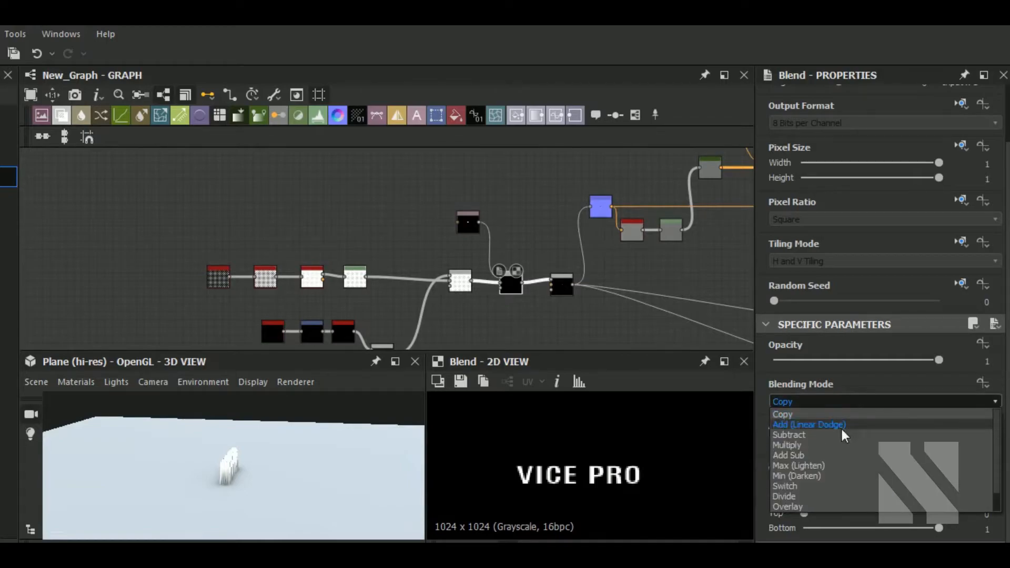
left_click(818, 467)
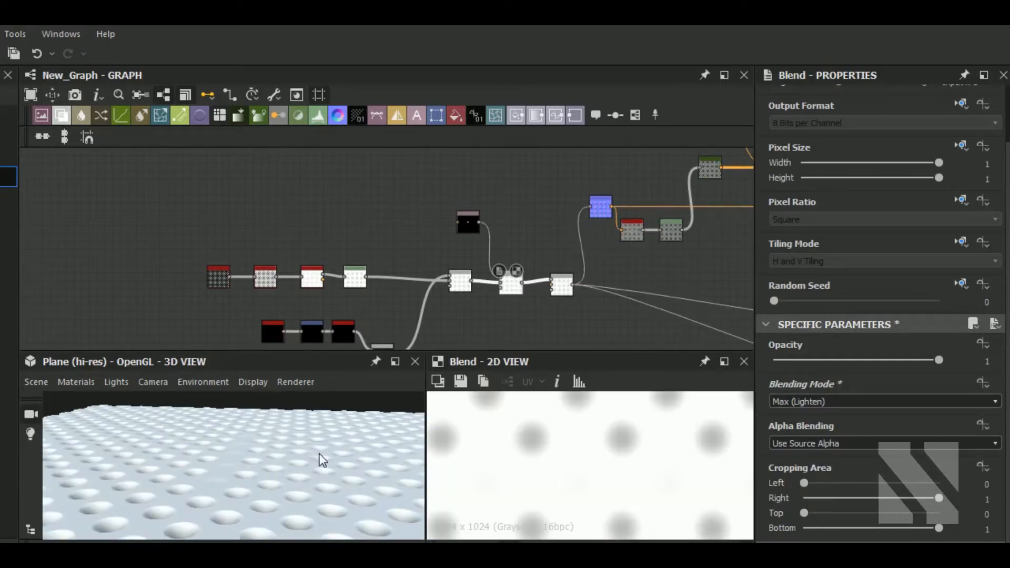
Duplicate the white Uniform Color node and set the copy's color to black.
left_click(468, 229)
double_click(468, 230)
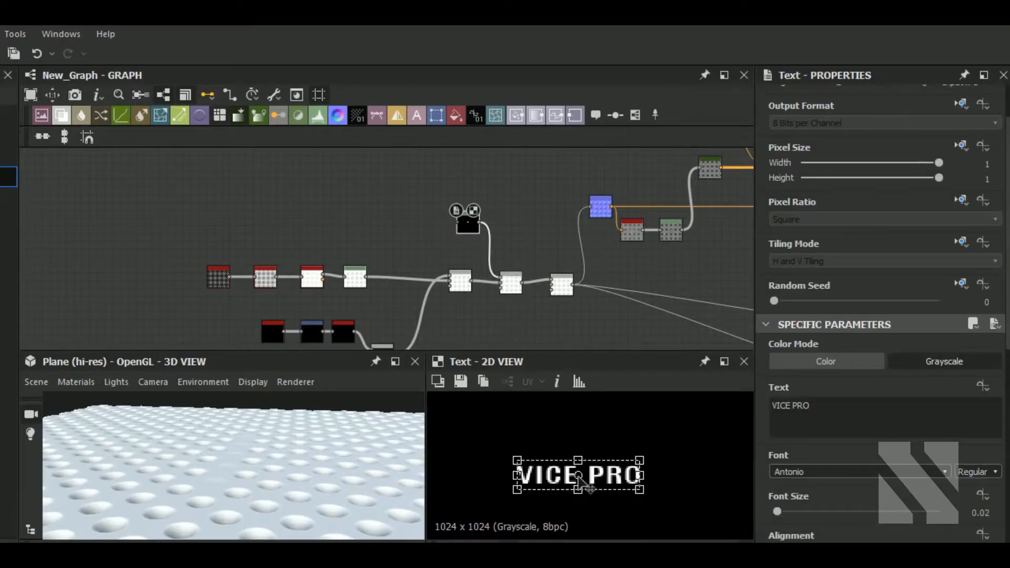
scroll(466, 290, "down", 5)
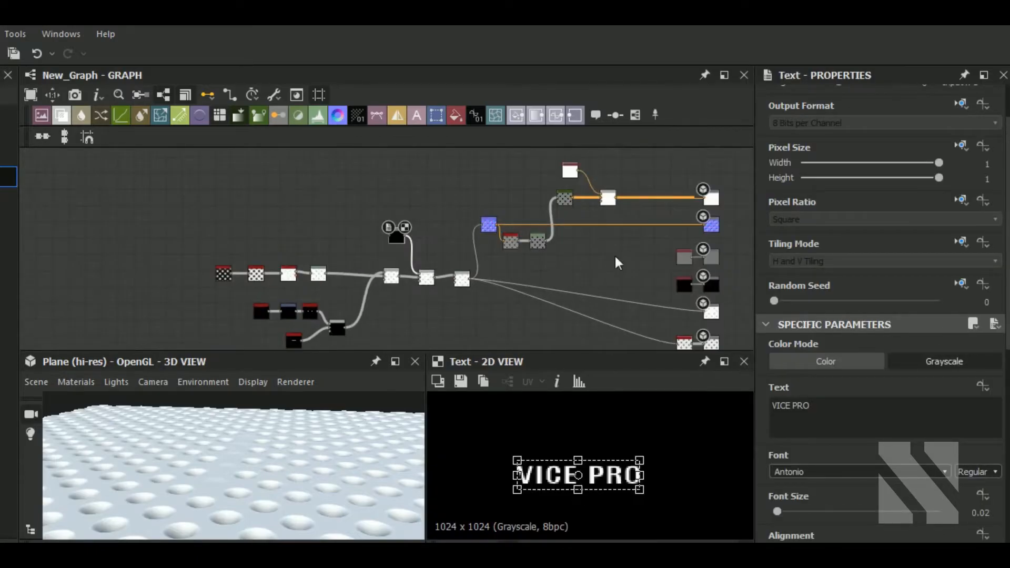
left_click(509, 200)
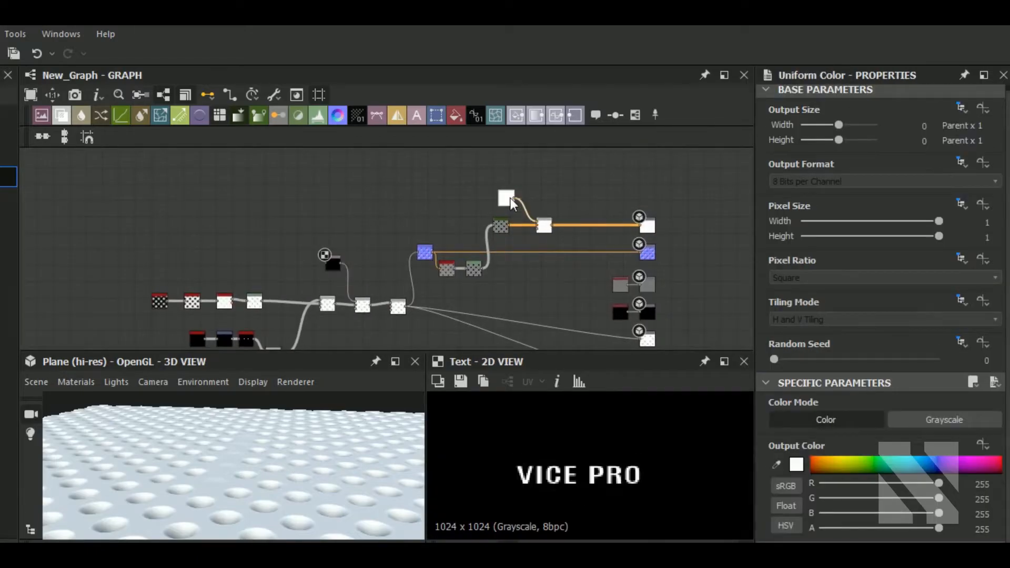
key("ctrl+d")
double_click(571, 205)
left_click(797, 463)
left_click_drag(631, 300, 585, 368)
left_click(927, 211)
left_click(587, 226)
Add a Blend node to the color chain that lays the black color over the base color using the line detail as mask.
left_click(61, 115)
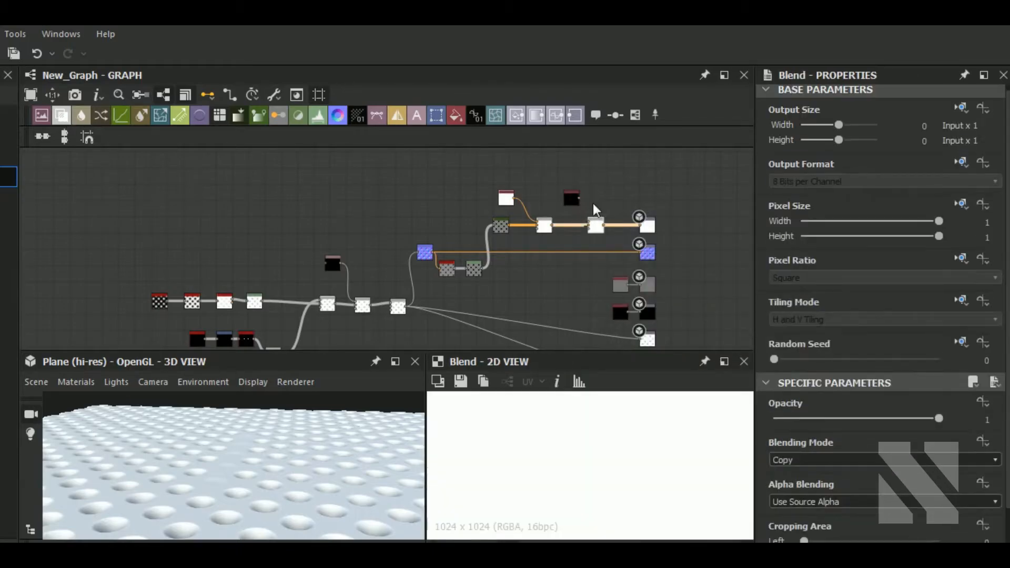
left_click_drag(591, 220, 498, 267)
middle_click_drag(351, 322, 469, 238)
scroll(409, 271, "up", 3)
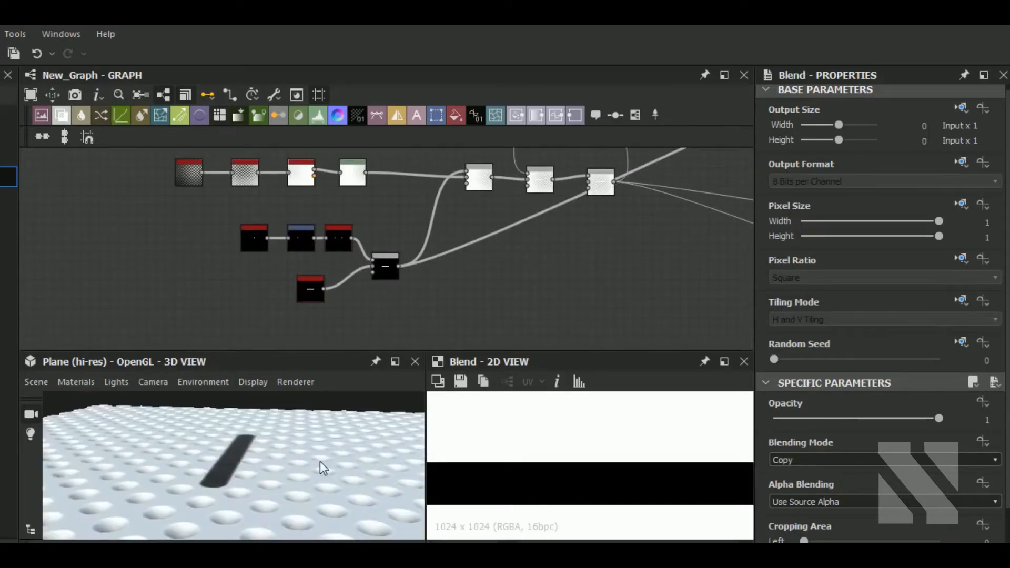
middle_click_drag(668, 261, 527, 322)
middle_click_drag(752, 194, 578, 294)
Rearrange the color nodes and their new Blend neatly in the graph.
scroll(577, 294, "down", 1)
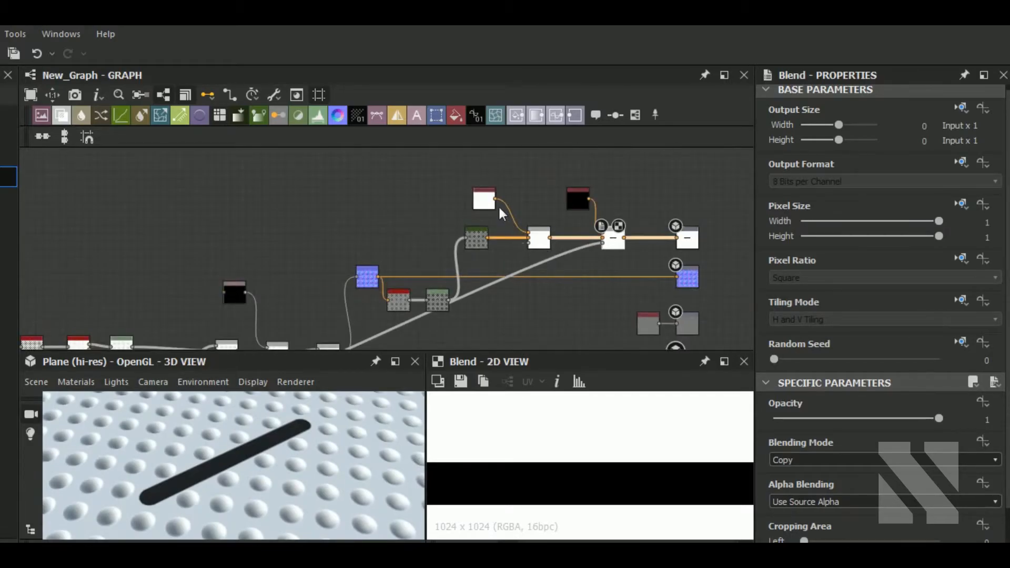
left_click_drag(538, 243, 518, 243)
left_click_drag(572, 206, 544, 197)
left_click_drag(609, 243, 565, 248)
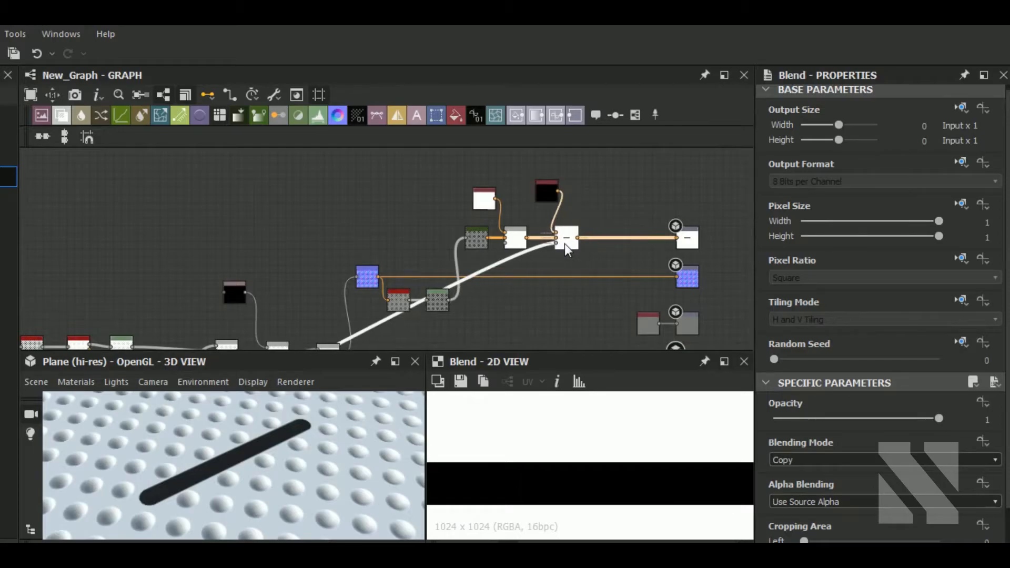
Duplicate the white color and blend it onto the black band using the VICE PRO text as mask.
left_click(489, 201)
key("ctrl+d")
left_click_drag(396, 245, 612, 203)
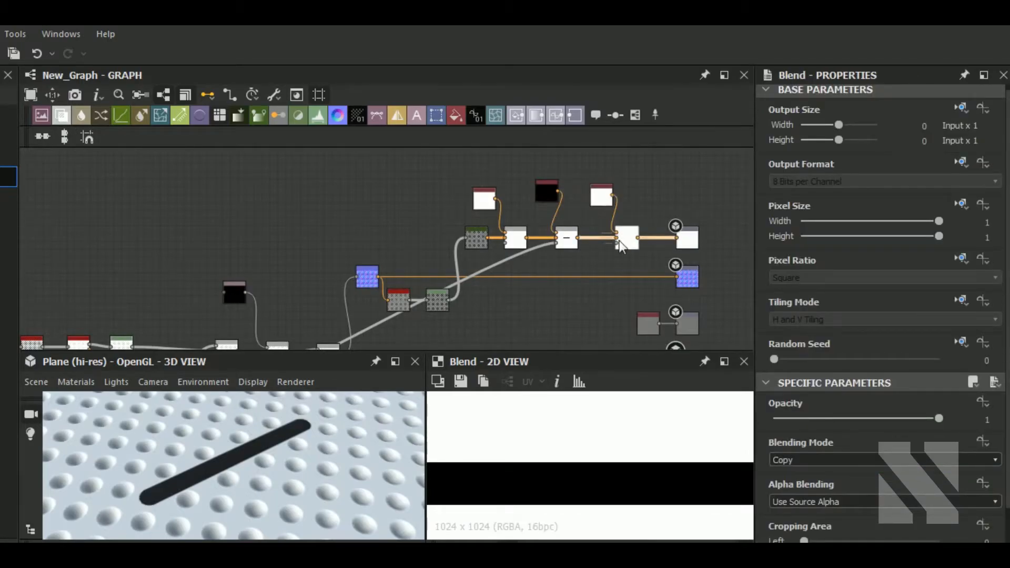
left_click(616, 243)
scroll(346, 312, "down", 1)
middle_click_drag(346, 312, 558, 210)
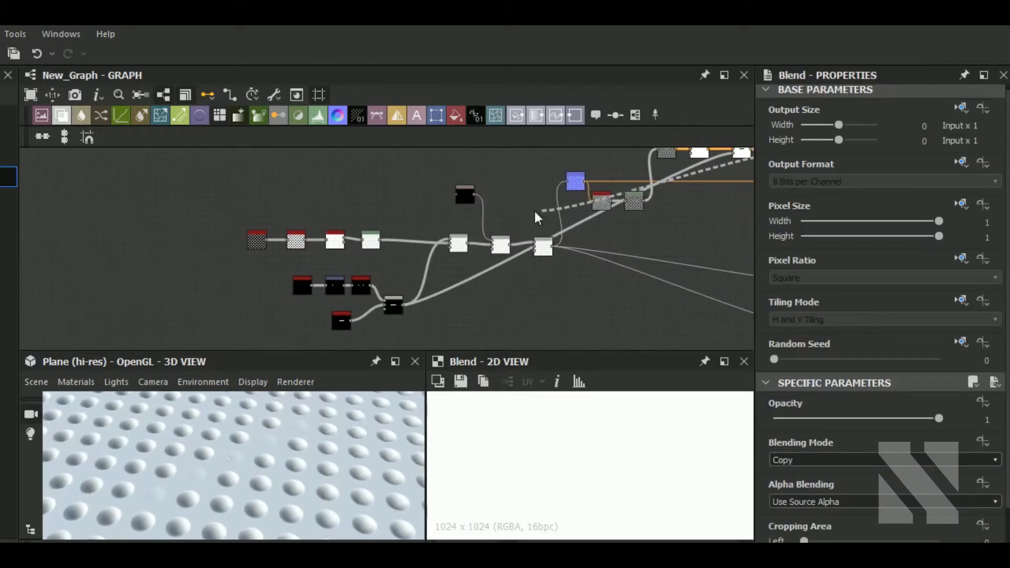
left_click(474, 195)
left_click_drag(288, 484, 271, 516)
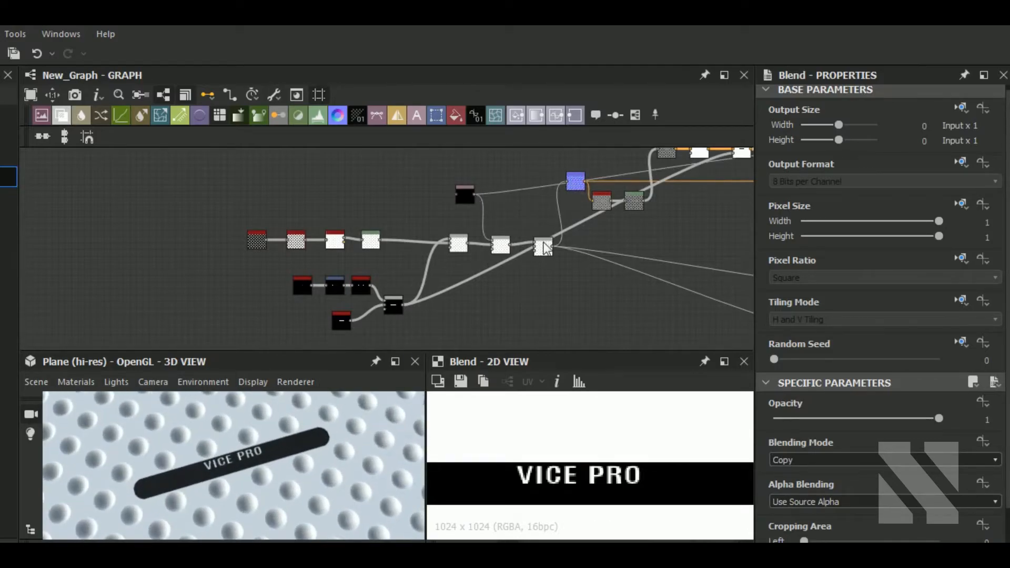
Try to nudge the text's Y position with the position arrows.
left_click(470, 199)
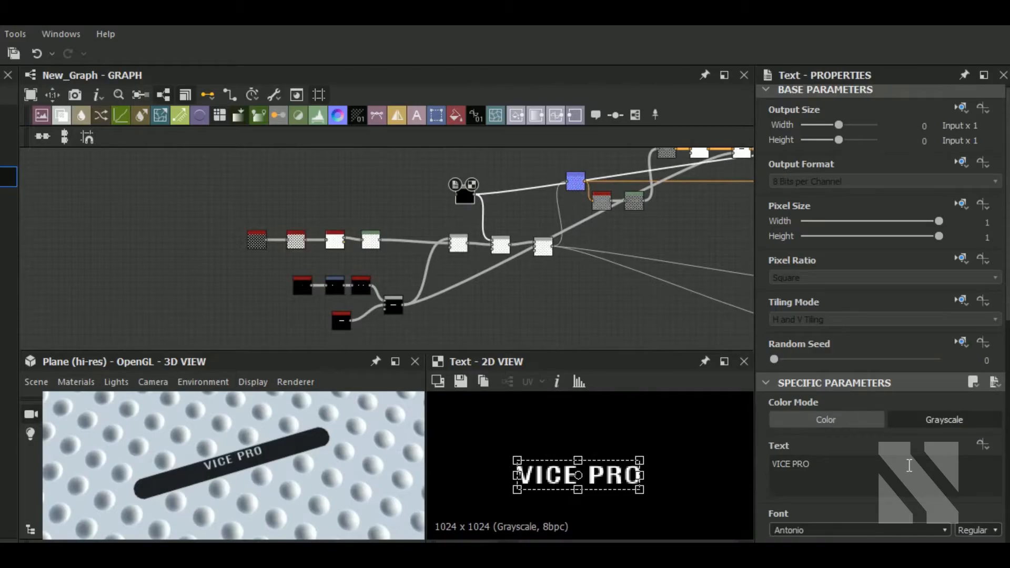
scroll(909, 465, "down", 5)
scroll(910, 465, "down", 3)
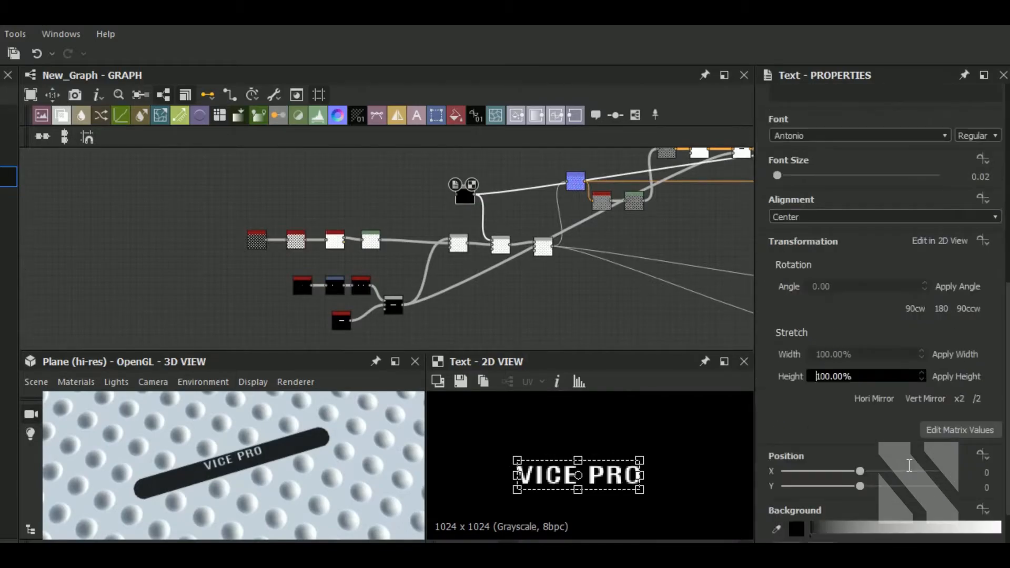
left_click(994, 489)
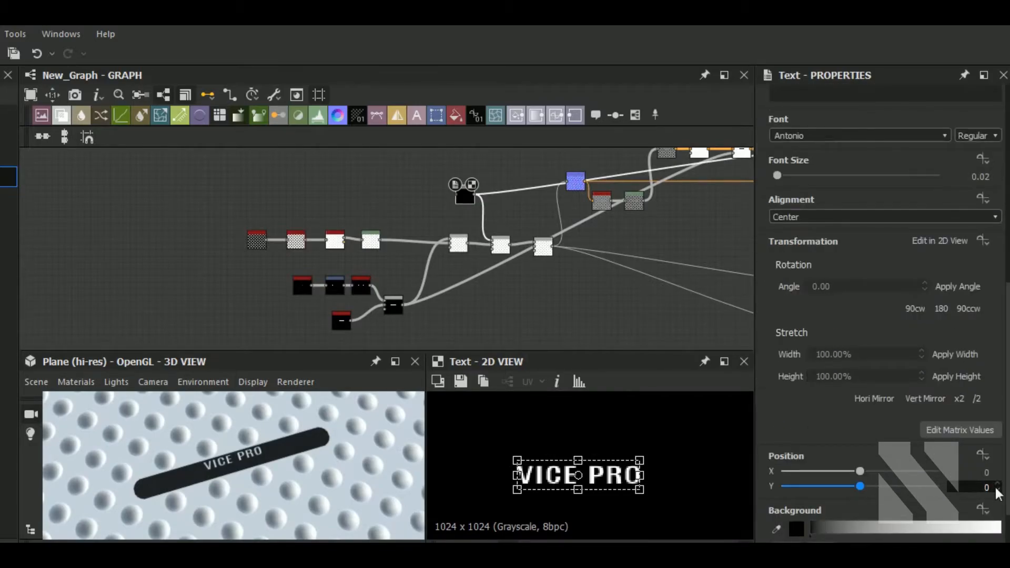
left_click(1001, 492)
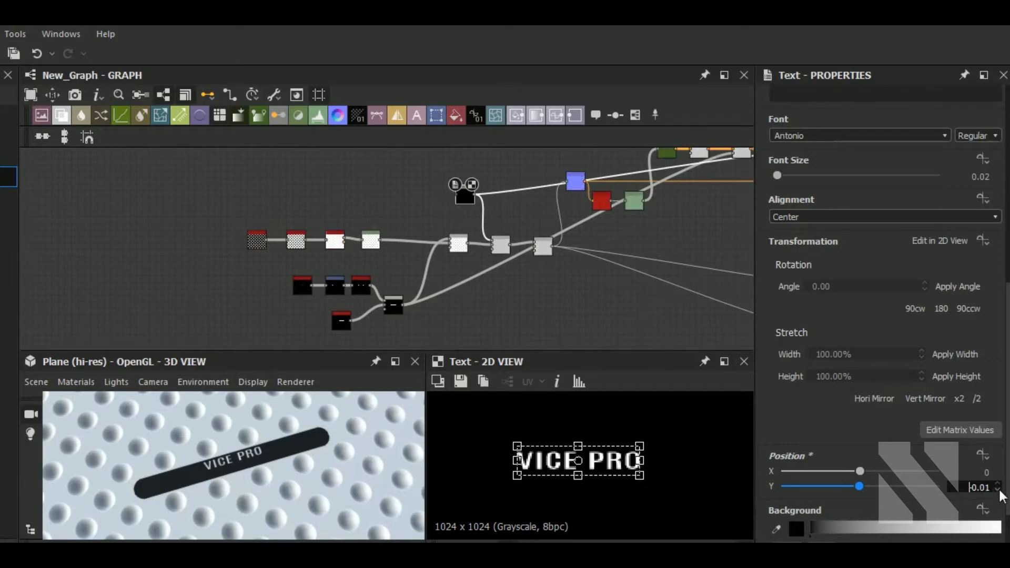
left_click(999, 485)
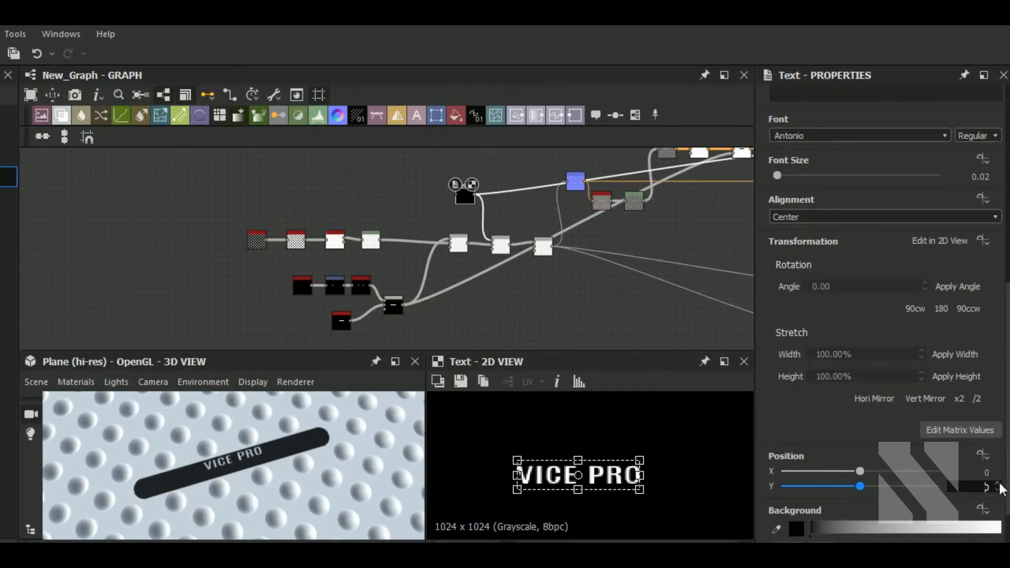
left_click(988, 487)
Drag the VICE PRO text vertically in the 2D view to center it within the dark band, Y about 0.005.
middle_click_drag(567, 463, 575, 447)
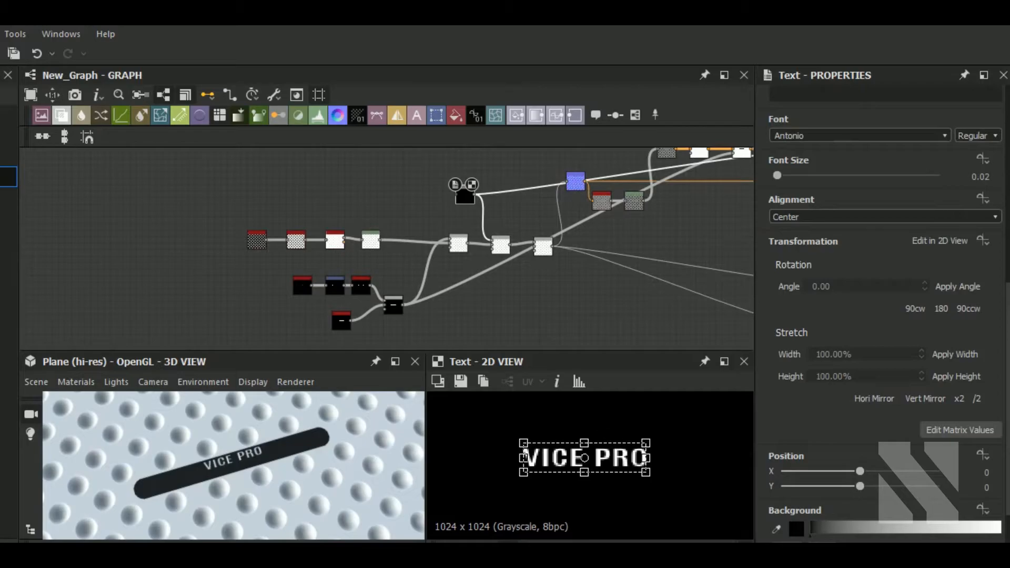
scroll(575, 448, "up", 3)
left_click_drag(312, 468, 304, 498)
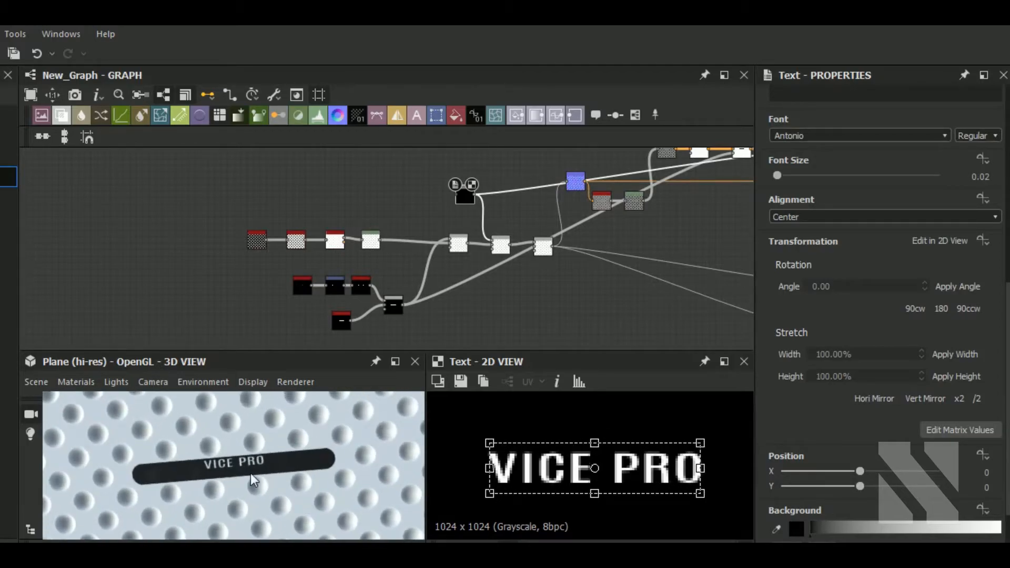
scroll(268, 476, "up", 5)
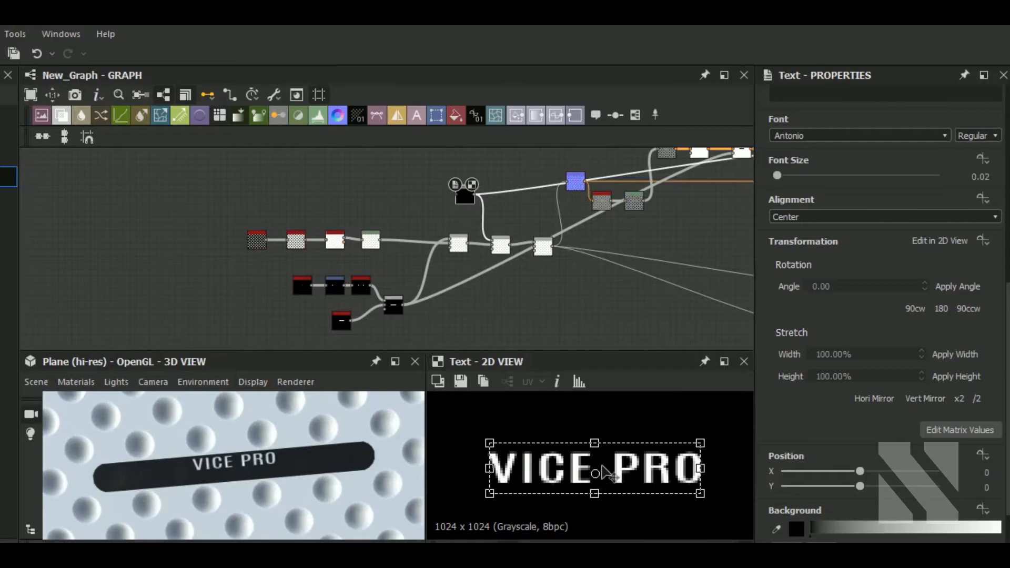
key("ctrl+z")
left_click_drag(618, 462, 619, 475)
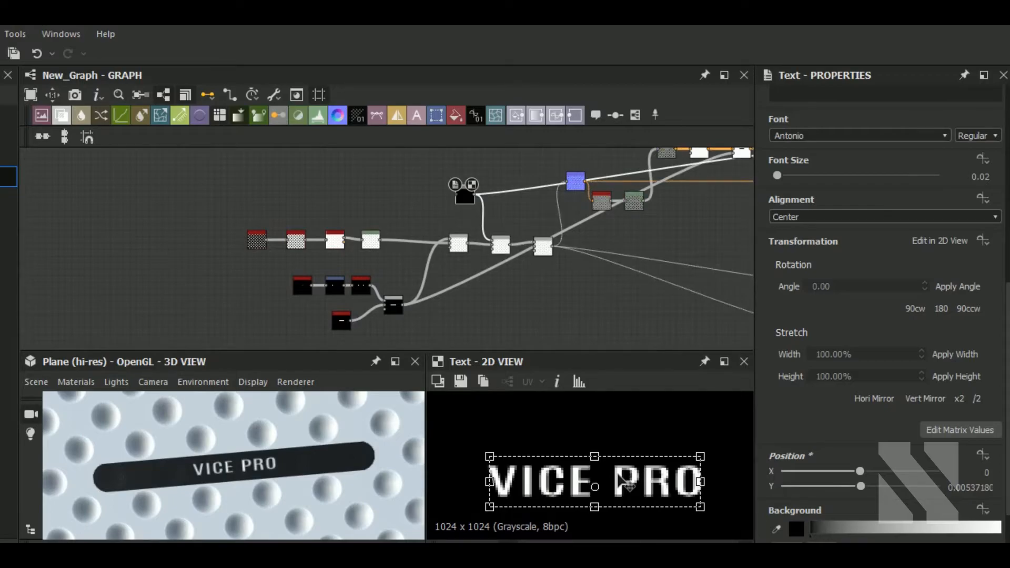
left_click_drag(283, 475, 259, 465)
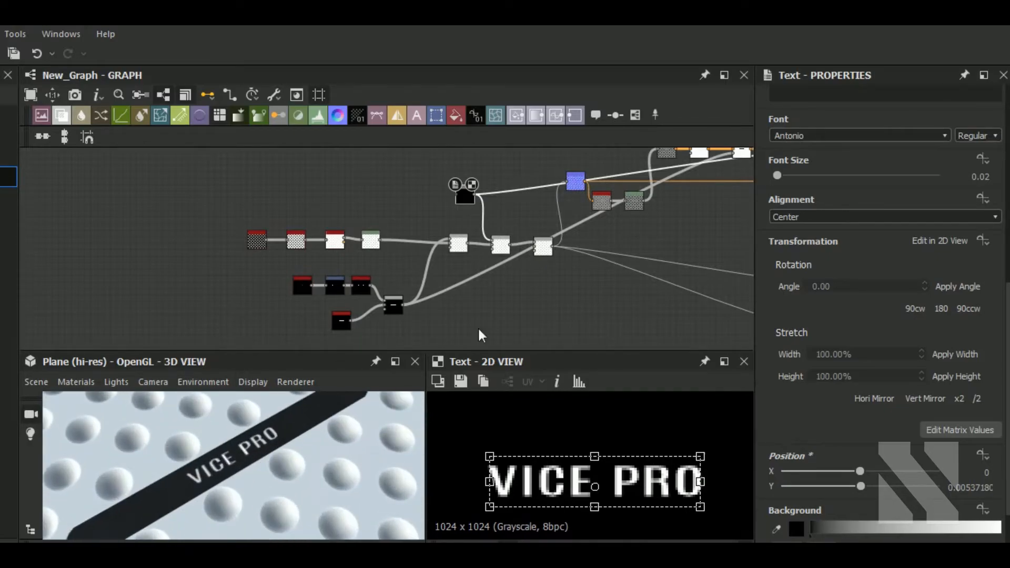
Lower the first Max (Lighten) blend's opacity to about 0.56.
left_click(459, 247)
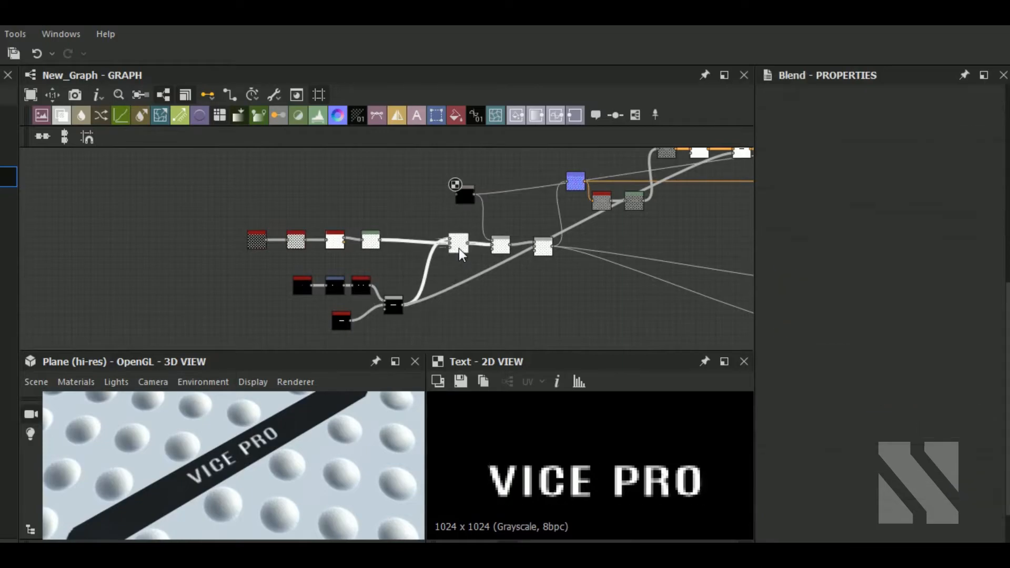
left_click(860, 360)
left_click_drag(288, 451, 295, 427)
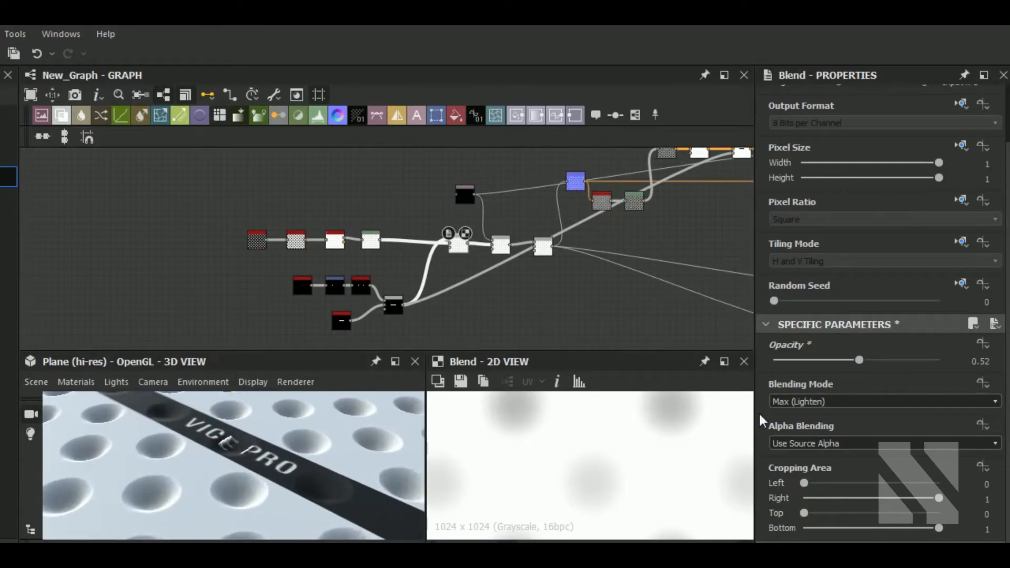
left_click(821, 361)
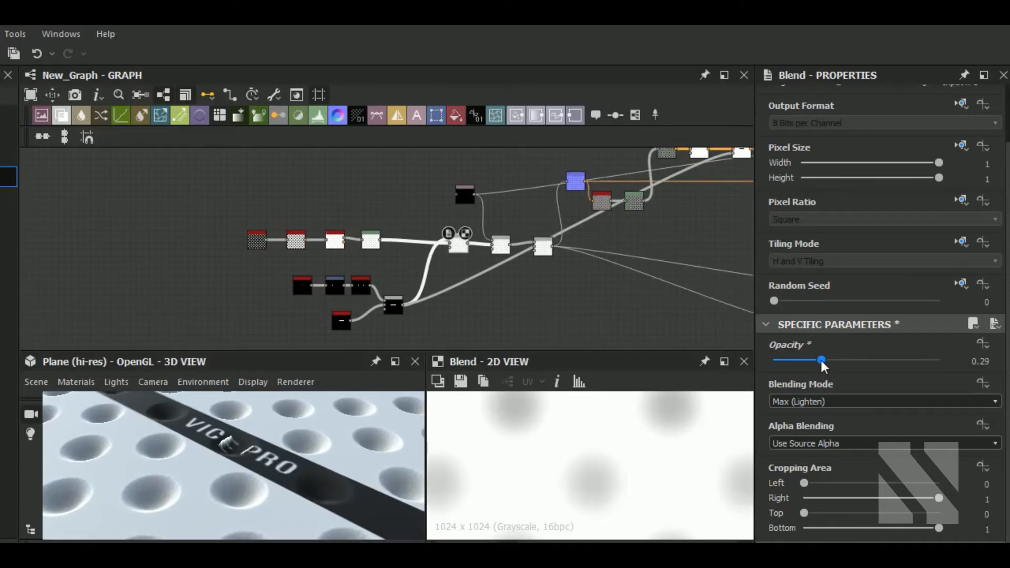
left_click(844, 360)
left_click(867, 360)
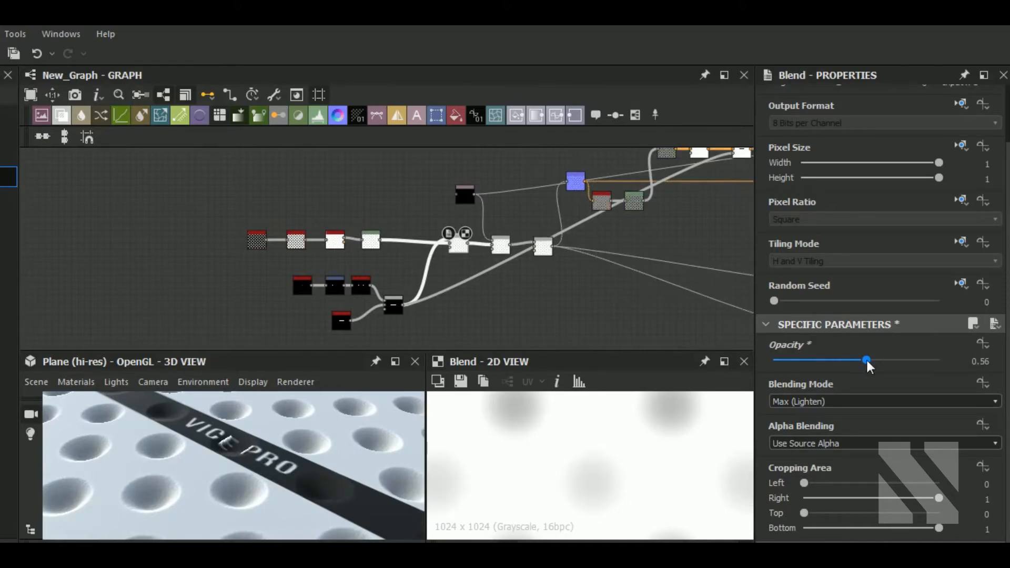
Switch the 3D preview mesh to Sphere 2 Tiles and orbit around it.
left_click_drag(176, 488, 296, 454)
scroll(296, 453, "down", 5)
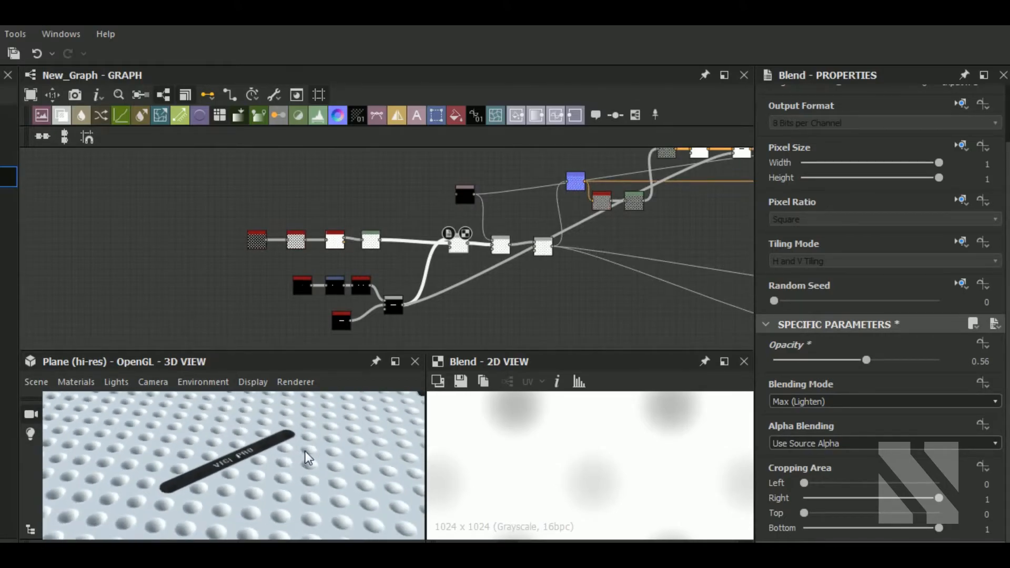
left_click(35, 383)
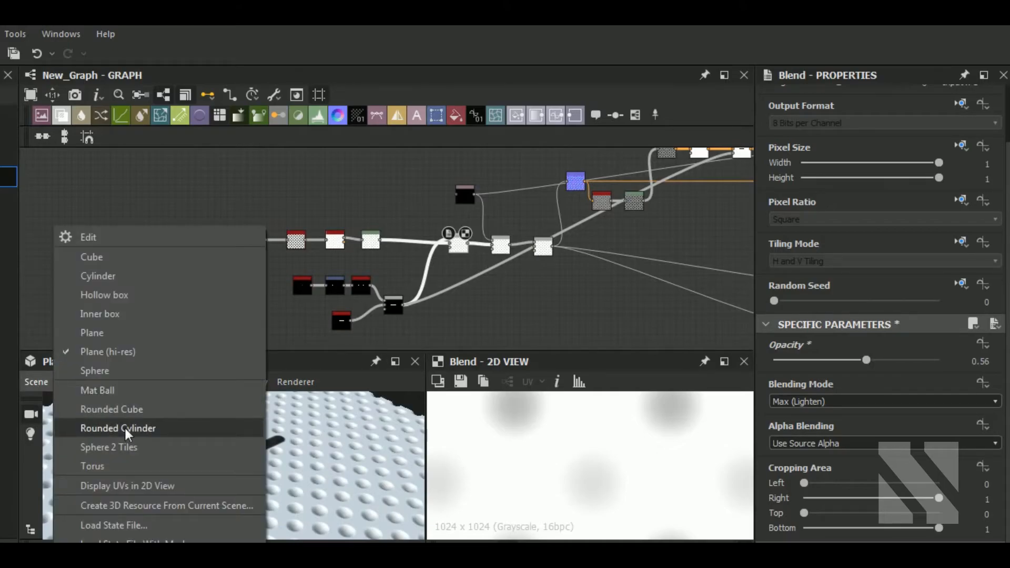
left_click(129, 447)
left_click_drag(262, 483, 206, 442)
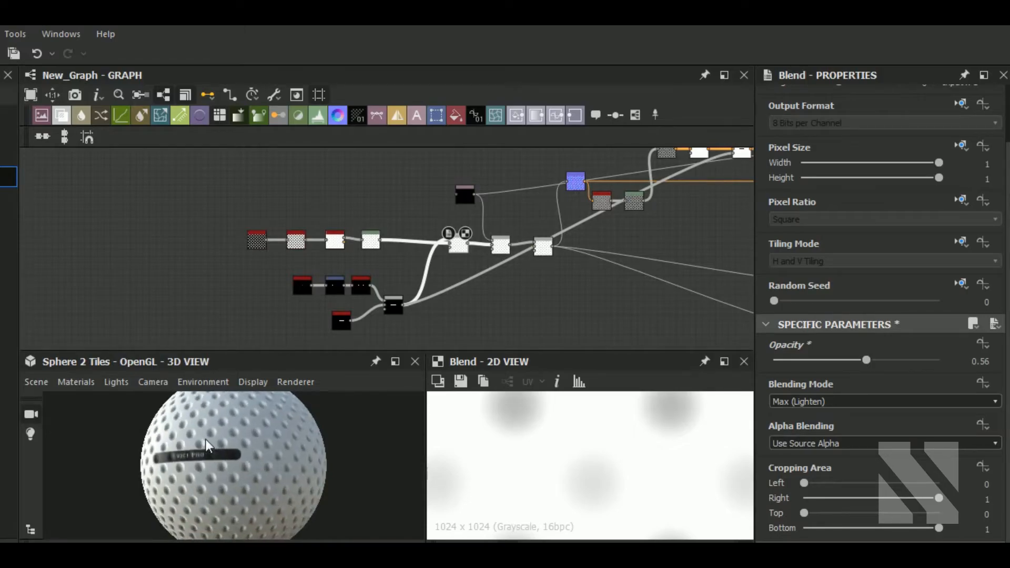
Orbit and zoom the 3D preview to inspect the logo band on the sphere.
scroll(204, 452, "up", 3)
right_click_drag(220, 462, 115, 456, "ctrl+shift")
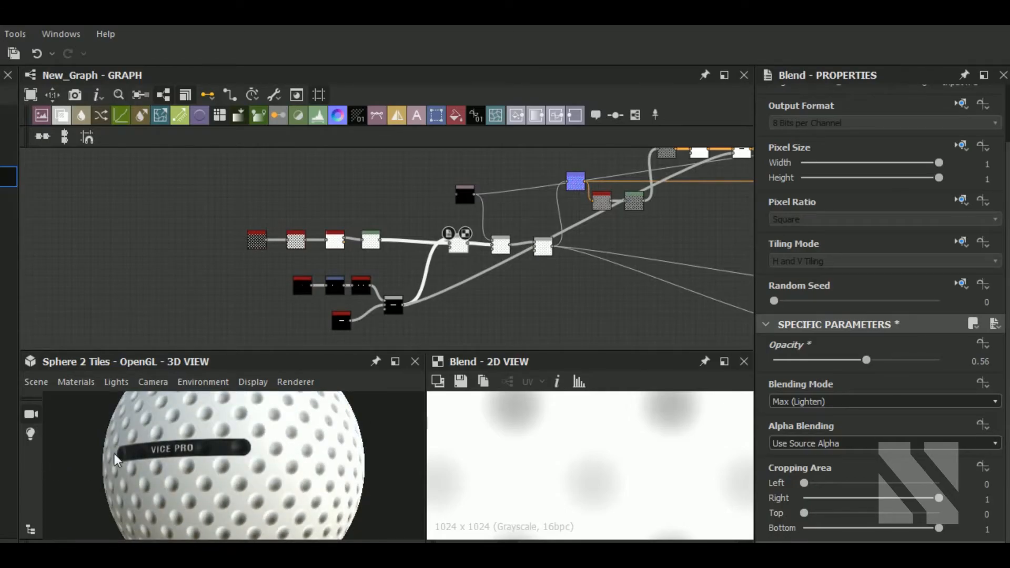
scroll(161, 445, "up", 6)
mouse_move(179, 459)
left_mouse_down()
mouse_move(222, 461)
mouse_move(193, 460)
left_mouse_up()
scroll(192, 459, "down", 8)
scroll(247, 451, "down", 1)
mouse_move(251, 486)
left_mouse_down()
mouse_move(263, 490)
mouse_move(244, 489)
left_mouse_up()
Open the gray Uniform Color node to check its grayscale output color.
middle_click_drag(589, 316, 461, 303)
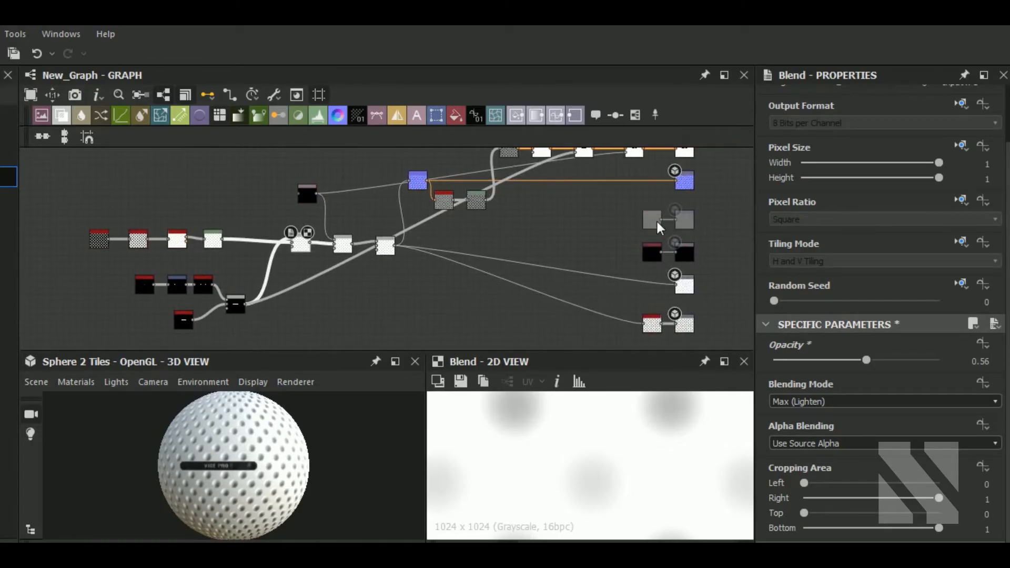
double_click(658, 222)
mouse_move(906, 490)
left_mouse_down()
mouse_move(942, 489)
mouse_move(911, 489)
left_mouse_up()
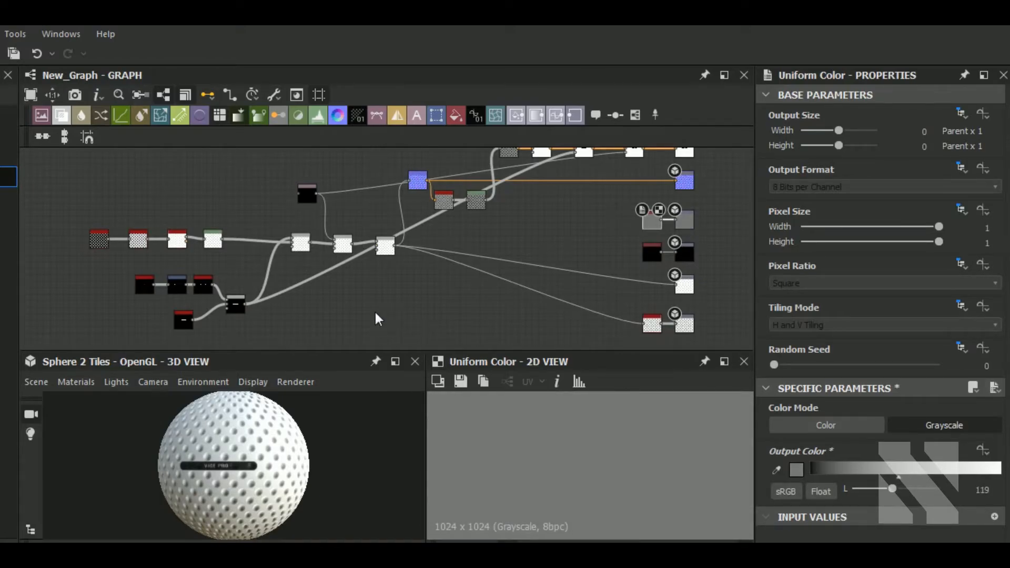
middle_click_drag(377, 318, 413, 302)
middle_click_drag(257, 483, 260, 486)
Select the Levels node after the dimple Bevel and move its histogram input sliders to brighten the dimple map.
scroll(244, 457, "up", 2)
middle_click_drag(200, 259, 308, 270)
scroll(330, 246, "up", 7)
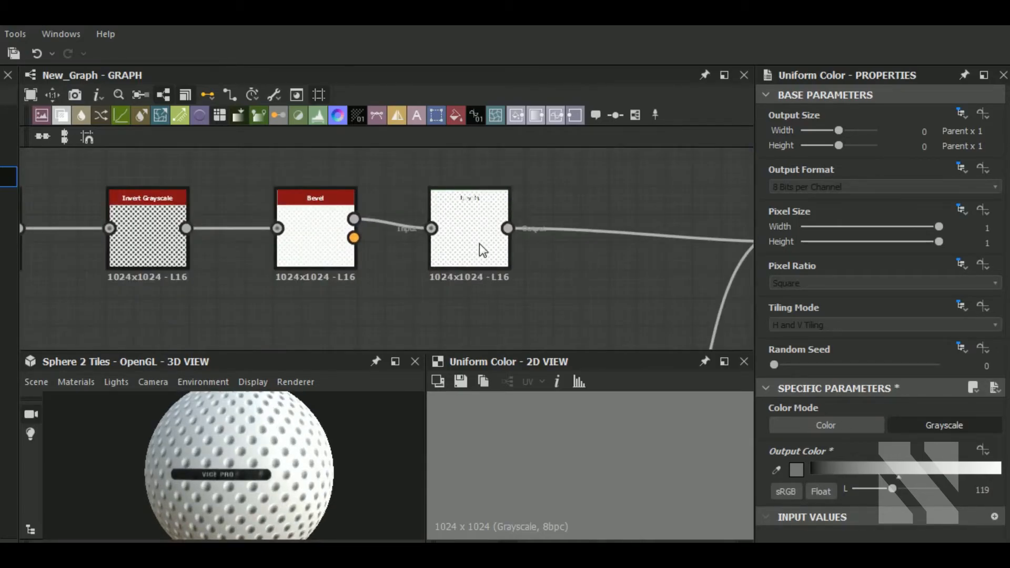
left_click(478, 244)
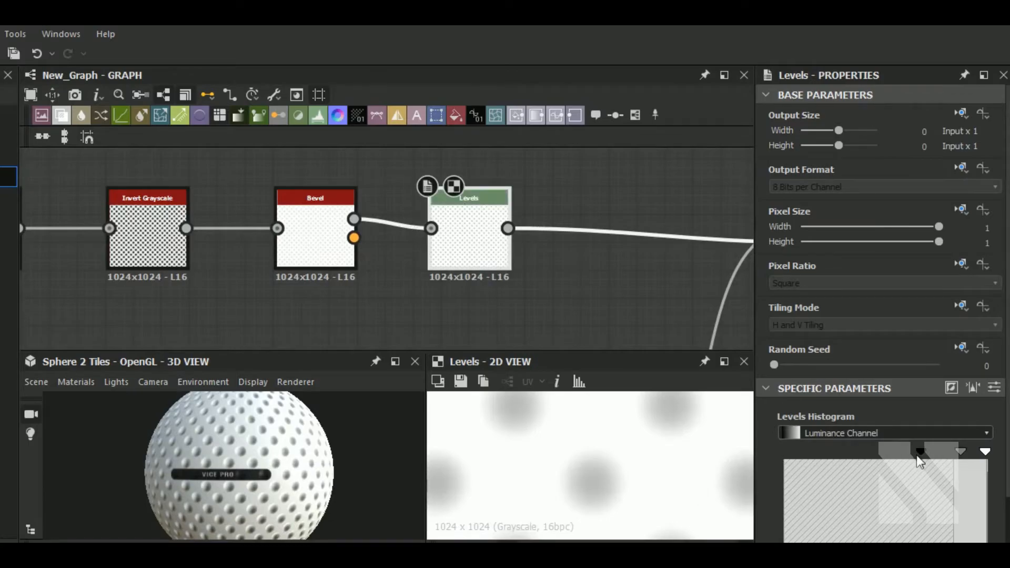
left_click_drag(920, 455, 941, 455)
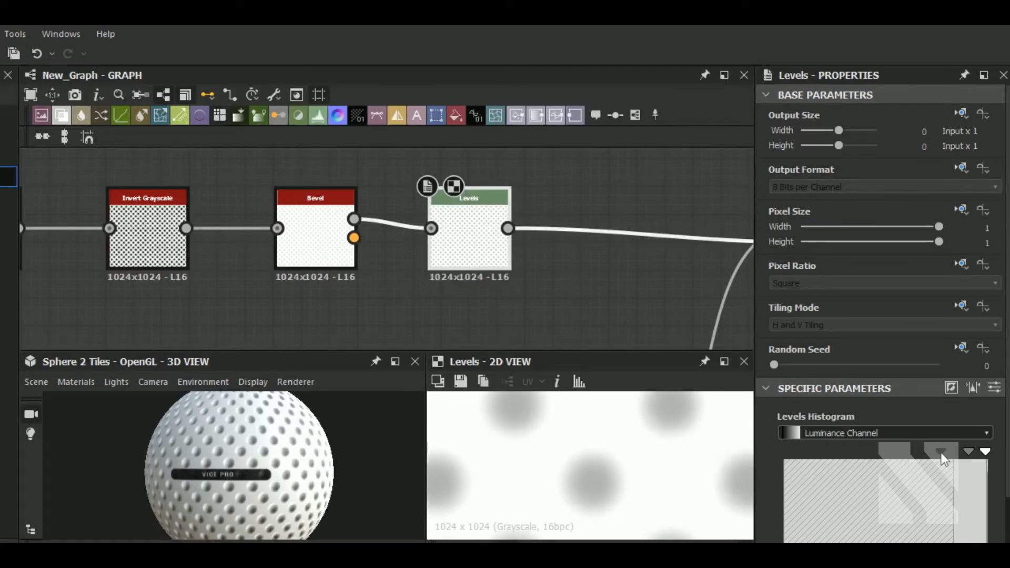
scroll(240, 476, "up", 5)
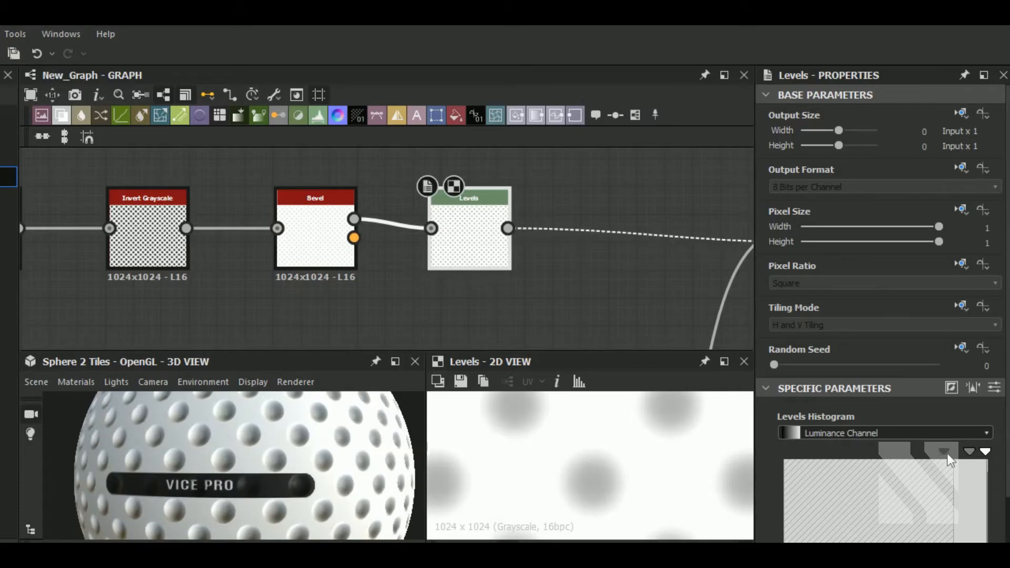
mouse_move(942, 455)
left_mouse_down()
mouse_move(923, 455)
mouse_move(961, 453)
left_mouse_up()
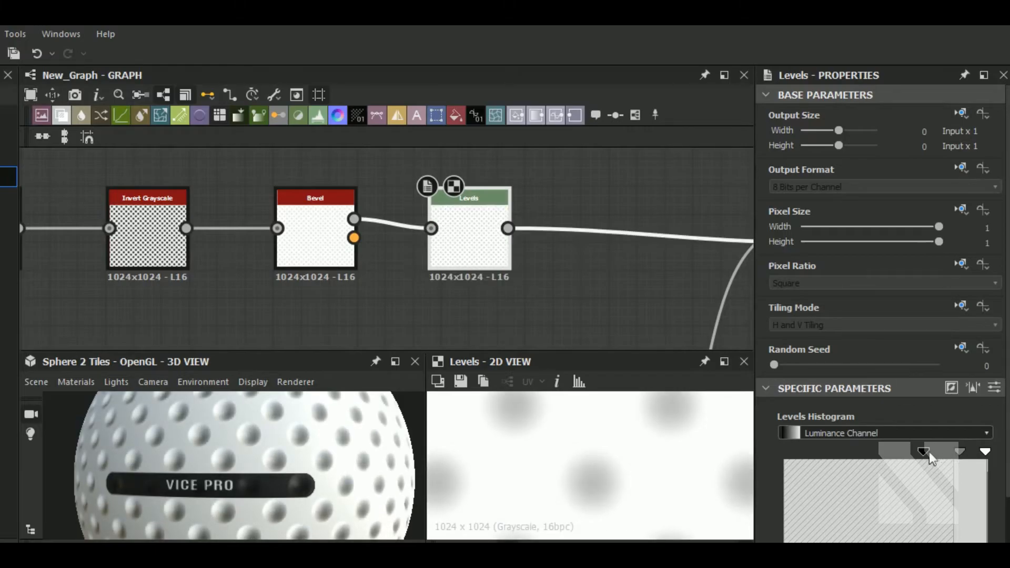
left_click_drag(924, 454, 948, 451)
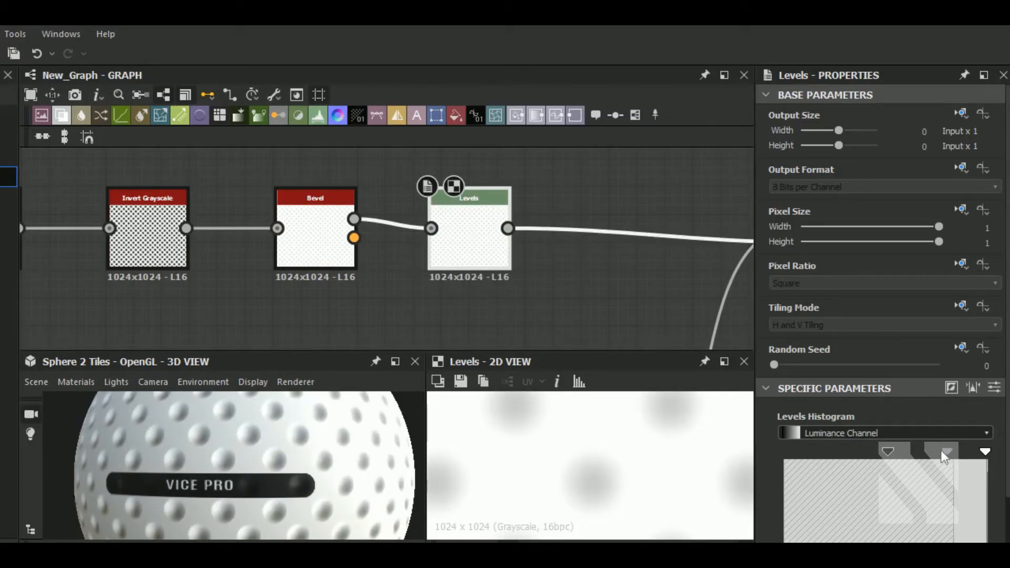
left_click_drag(889, 451, 909, 451)
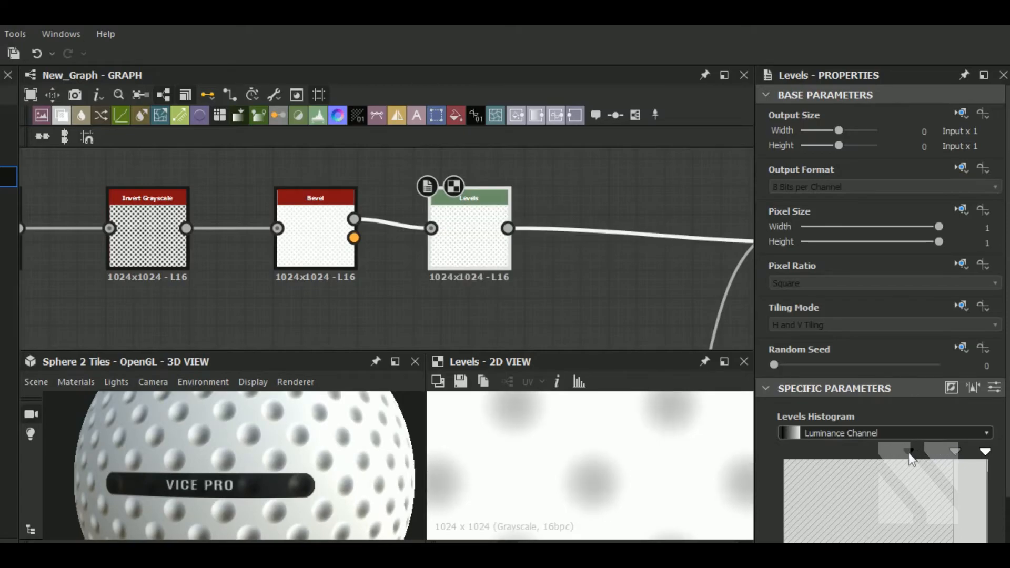
Insert an Edge Detect node on the link after the dimple Levels node.
left_click_drag(226, 469, 265, 494)
scroll(286, 443, "down", 5)
scroll(286, 459, "down", 3)
scroll(245, 493, "up", 3)
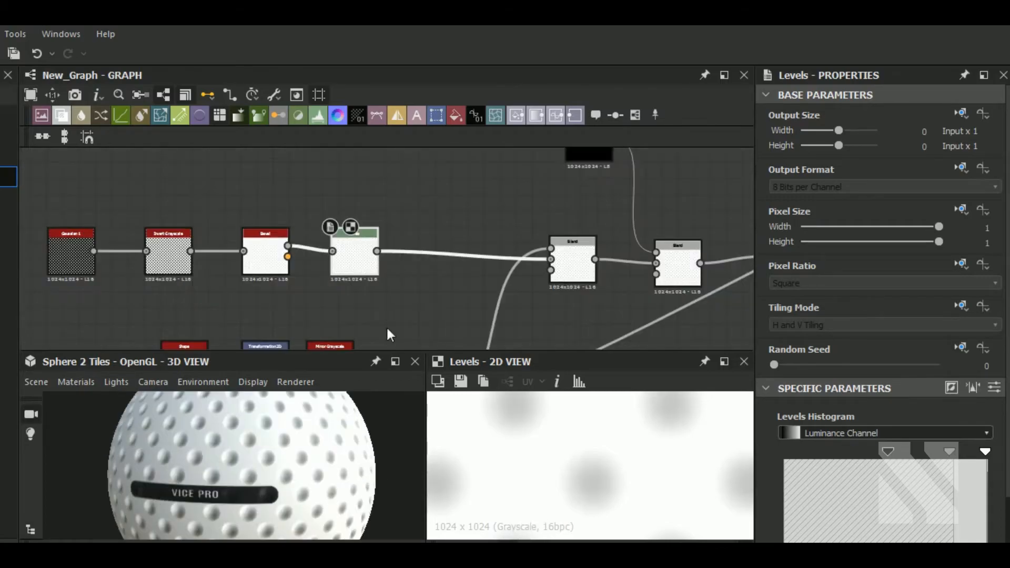
middle_click_drag(386, 326, 370, 285)
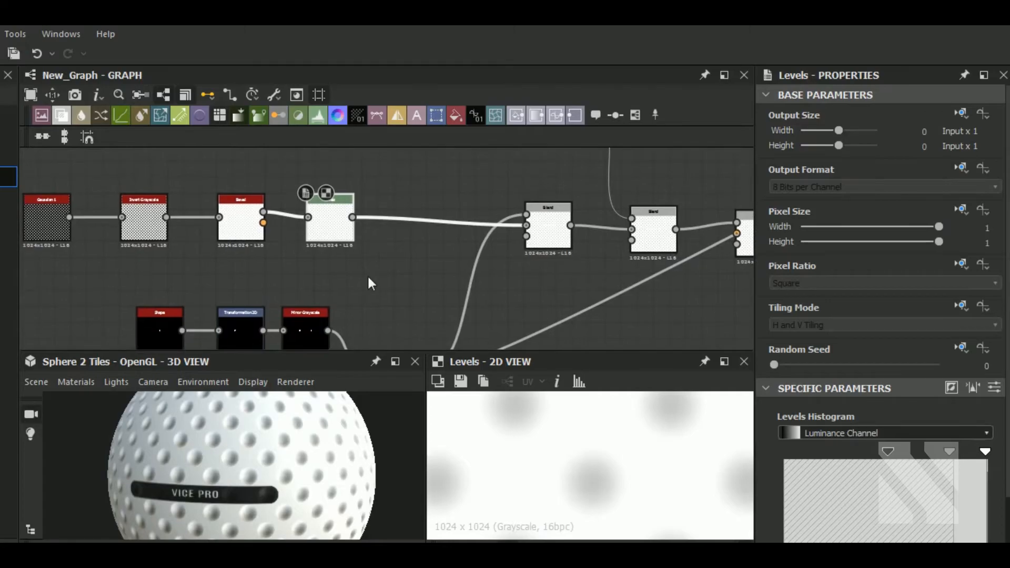
scroll(367, 274, "down", 2)
left_click_drag(113, 213, 251, 229)
left_click_drag(349, 248, 260, 248)
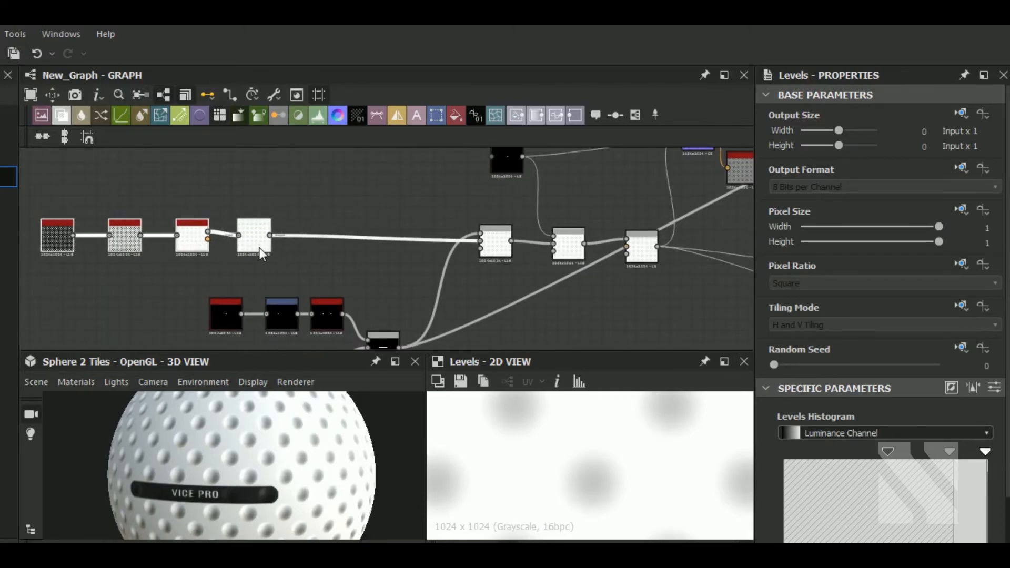
key("space")
type("ed")
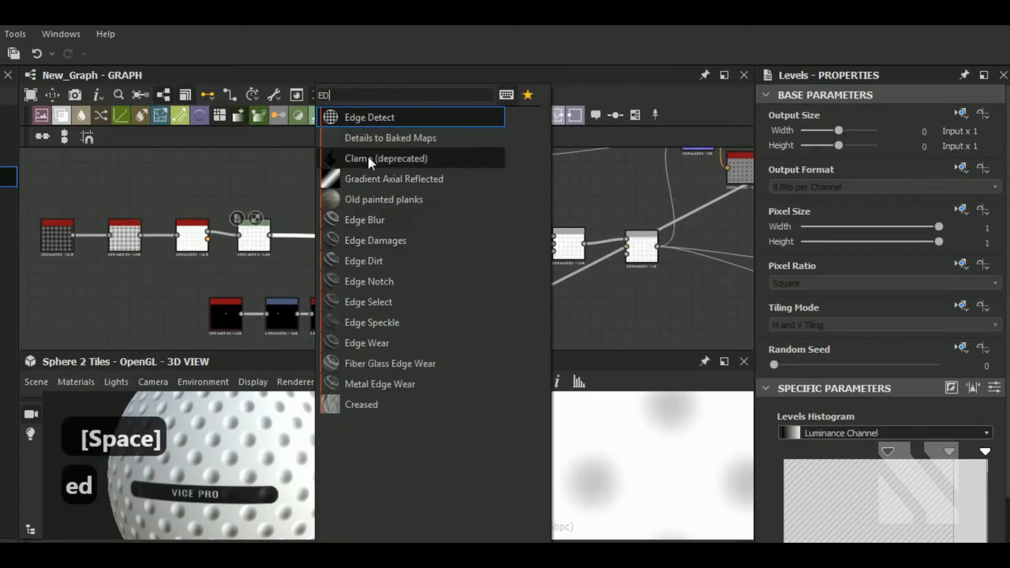
left_click(397, 118)
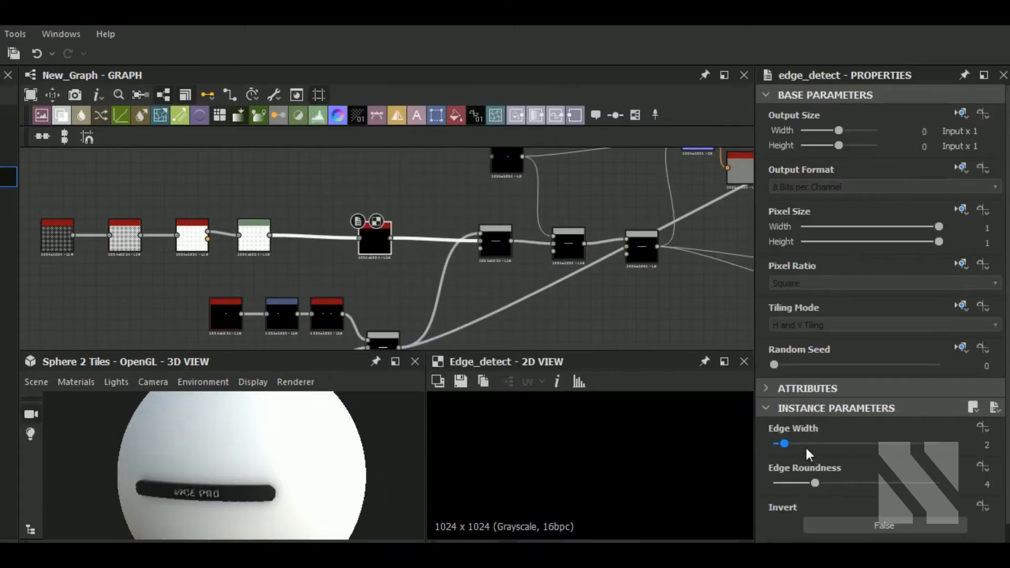
Set the Edge Detect's Edge Width to about 2.21 and Edge Roundness to 0, and reposition the node.
left_click_drag(784, 443, 800, 444)
left_click_drag(713, 489, 718, 486)
left_click_drag(795, 445, 788, 445)
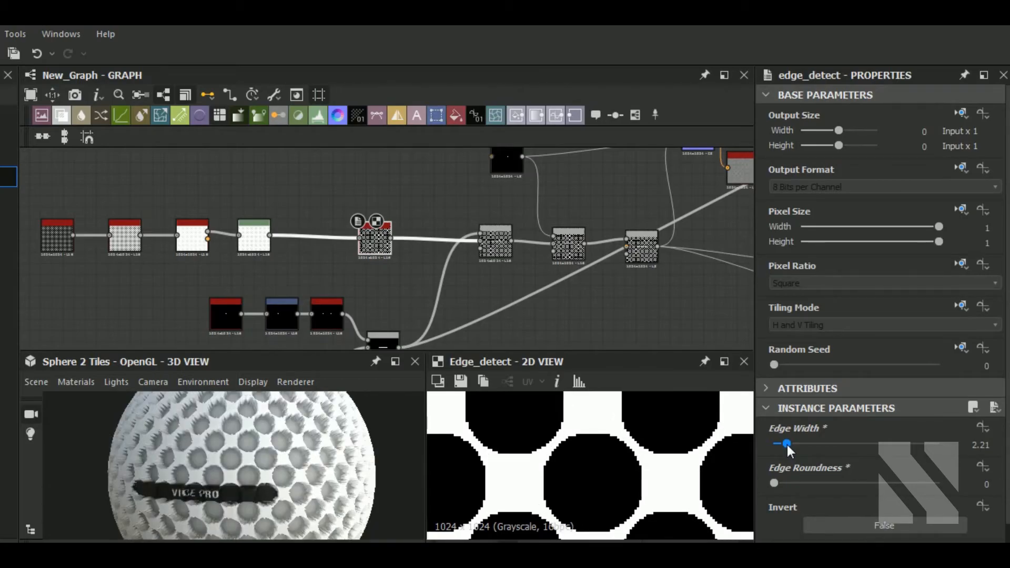
left_click_drag(788, 446, 787, 444)
left_click_drag(777, 482, 721, 481)
middle_click_drag(373, 249, 369, 263)
left_click_drag(369, 263, 333, 260)
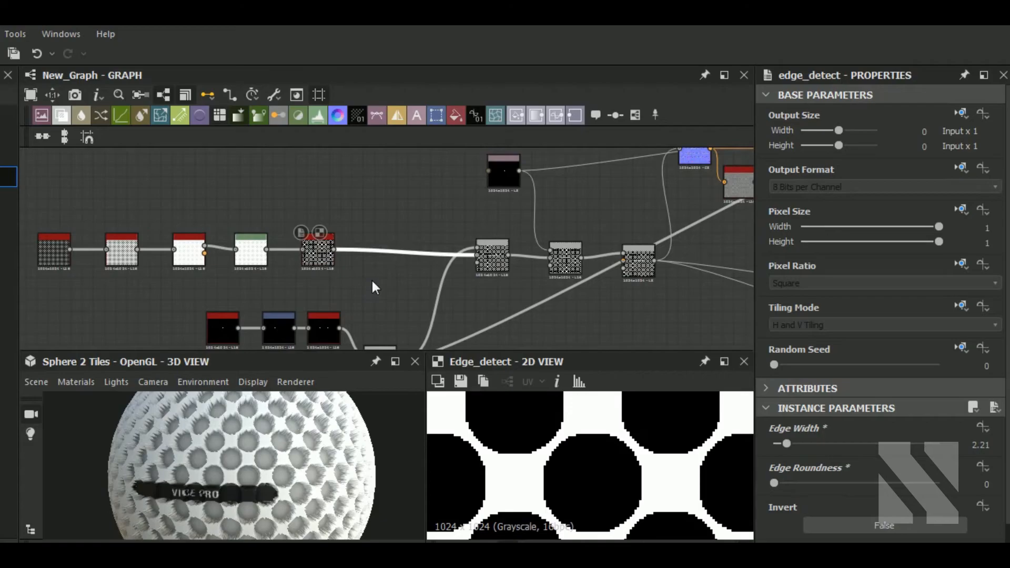
Insert a Bevel node after the Edge Detect node.
key("space")
type("be")
left_click(411, 121)
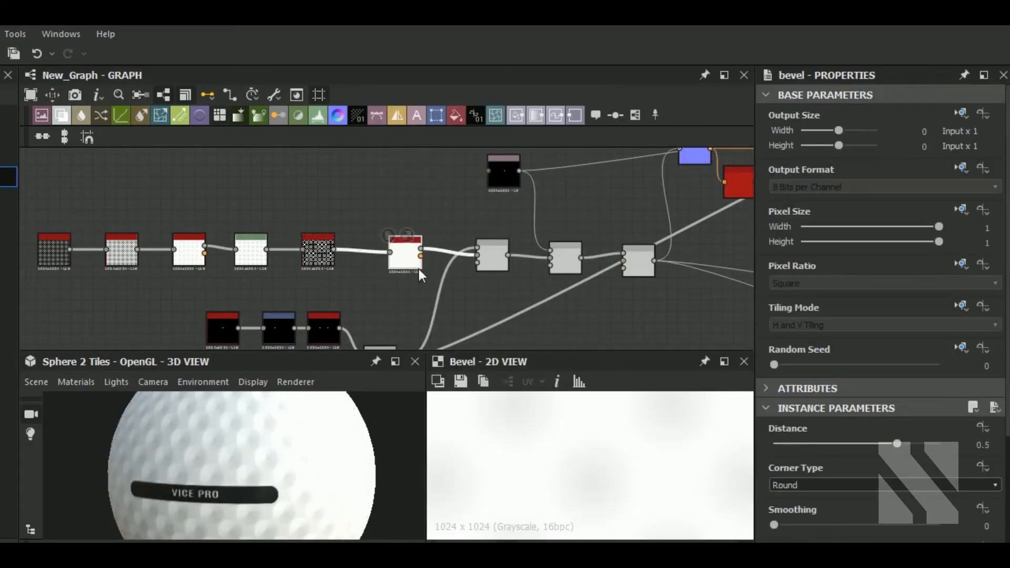
left_click_drag(383, 266, 378, 265)
Set the new Bevel's Distance to 0.1 and Smoothing to 0.69.
left_click_drag(897, 443, 857, 444)
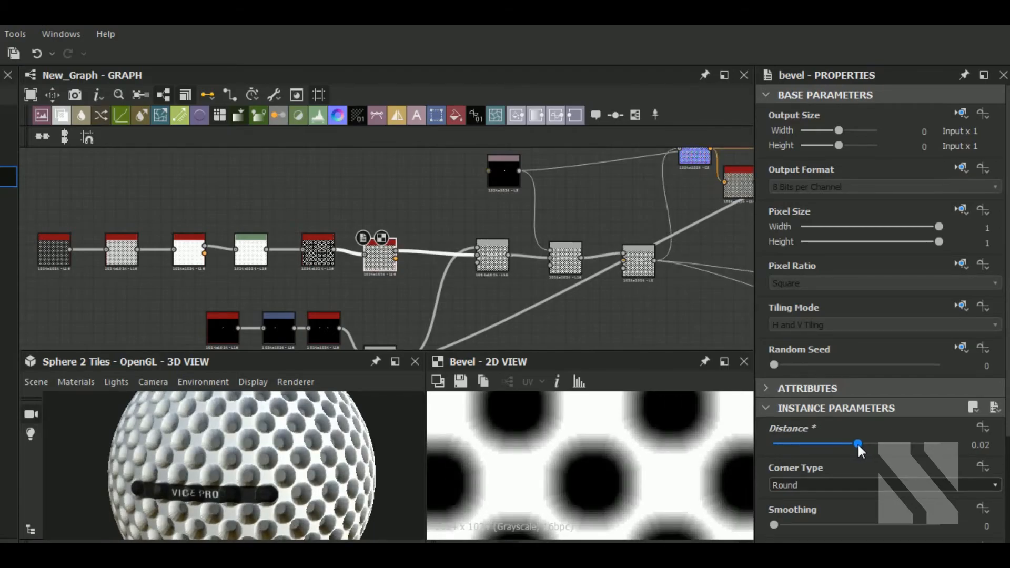
left_click_drag(858, 444, 858, 441)
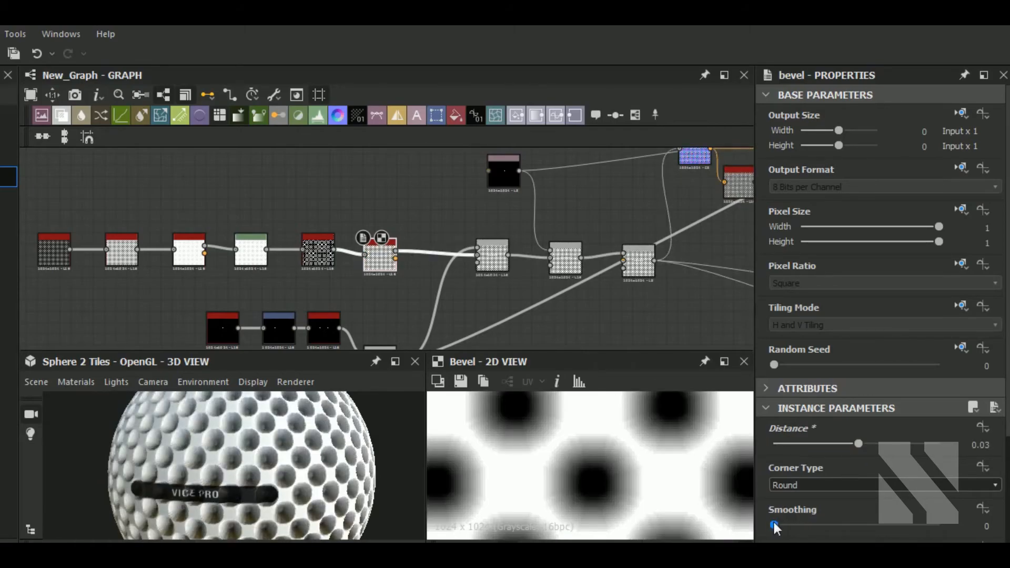
left_click_drag(774, 525, 781, 525)
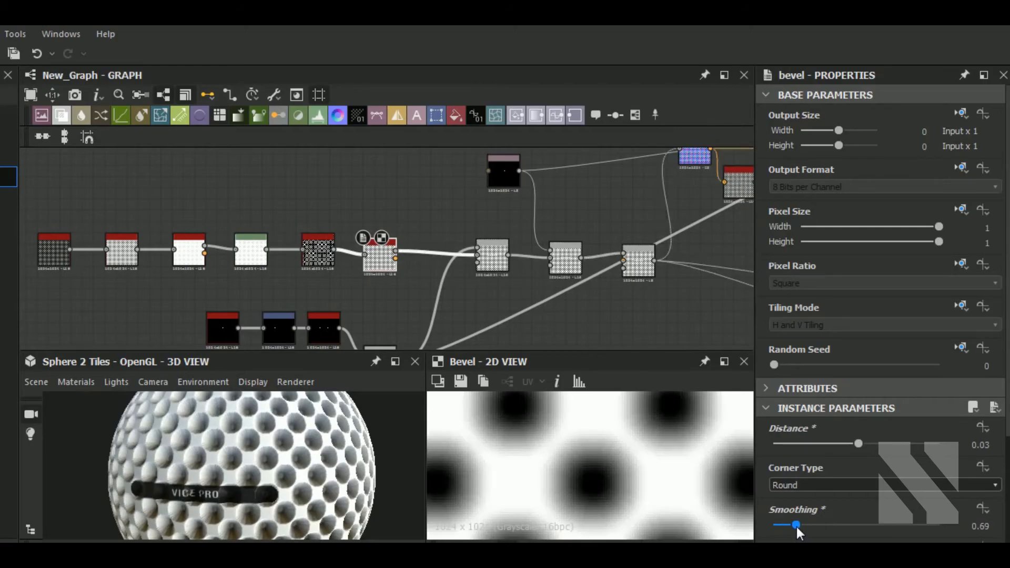
left_click_drag(859, 444, 857, 444)
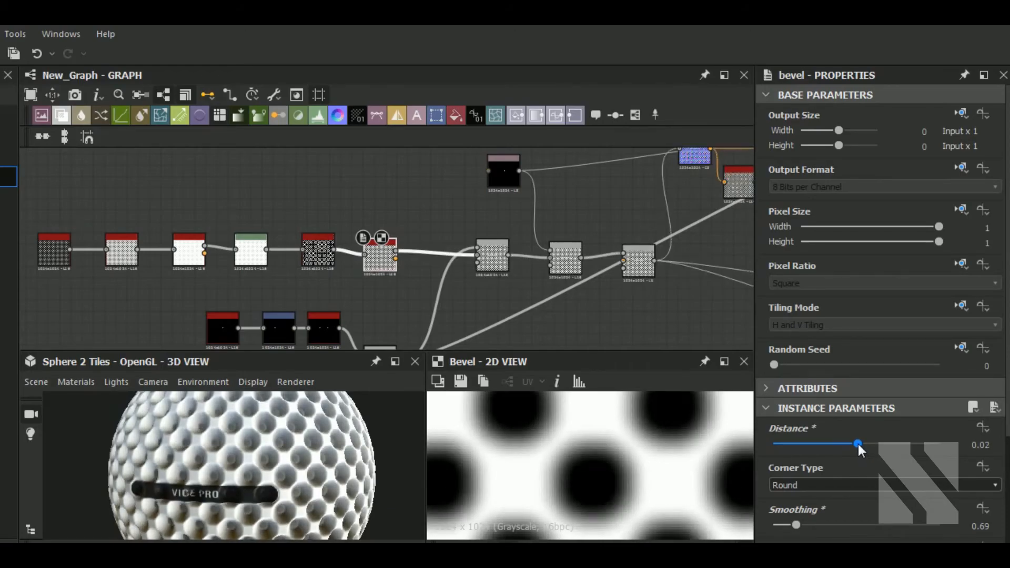
left_click_drag(858, 444, 864, 443)
left_click_drag(366, 465, 289, 469)
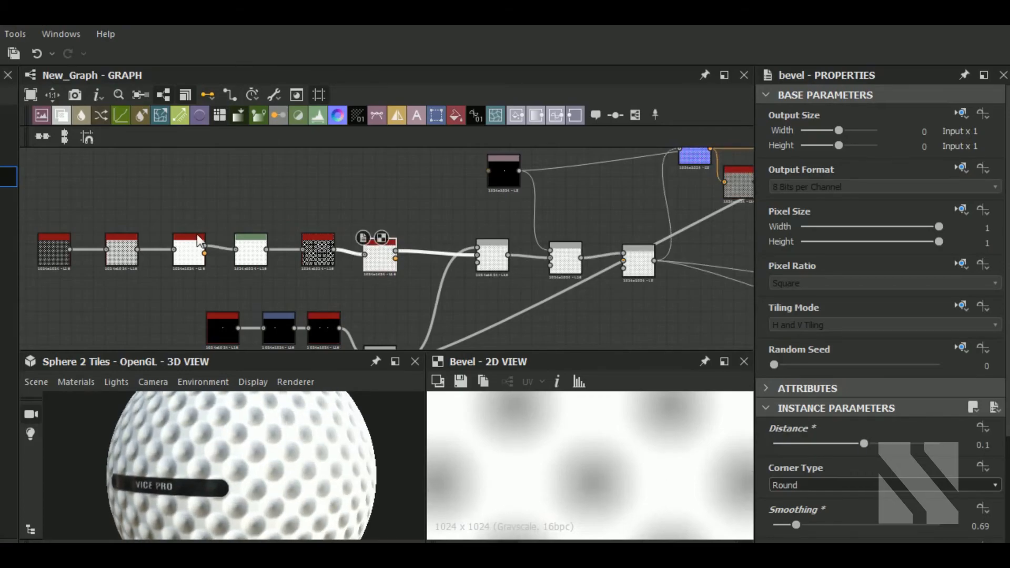
Insert a Levels node after the new Bevel and raise its input black point and output minimum.
left_click_drag(45, 221, 335, 273)
left_click(318, 115)
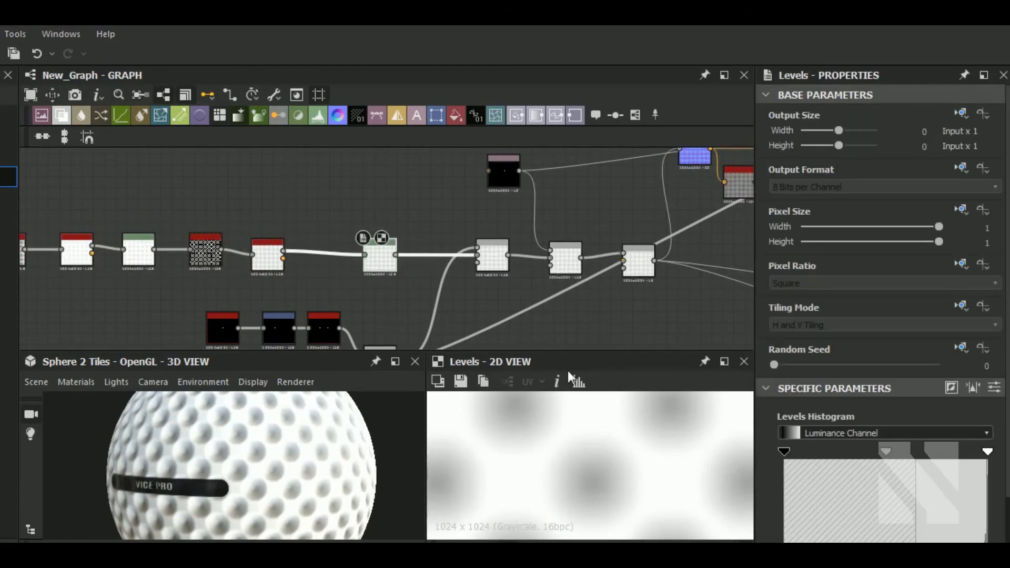
left_click_drag(784, 453, 888, 453)
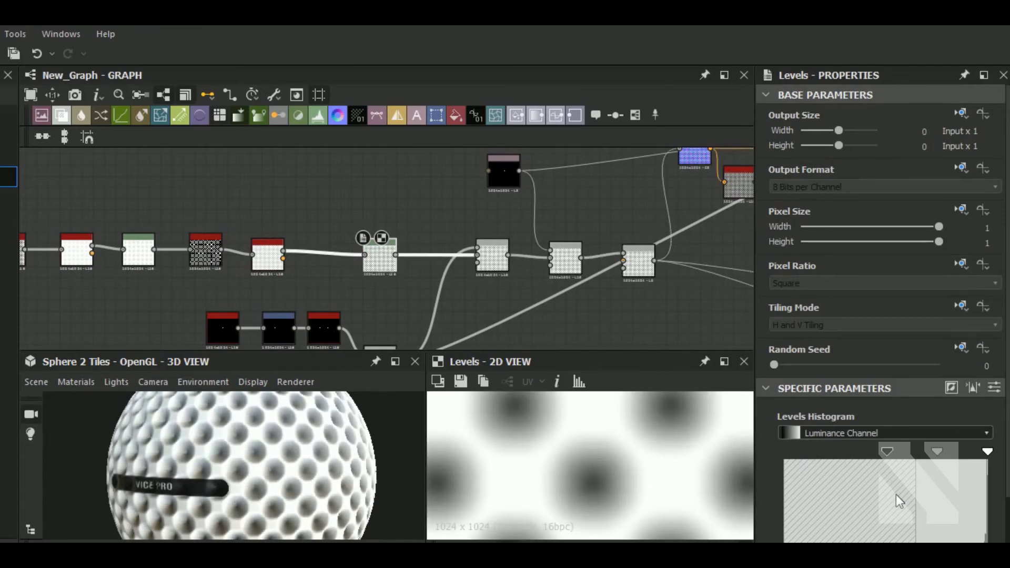
scroll(897, 484, "down", 2)
left_click_drag(781, 518, 907, 516)
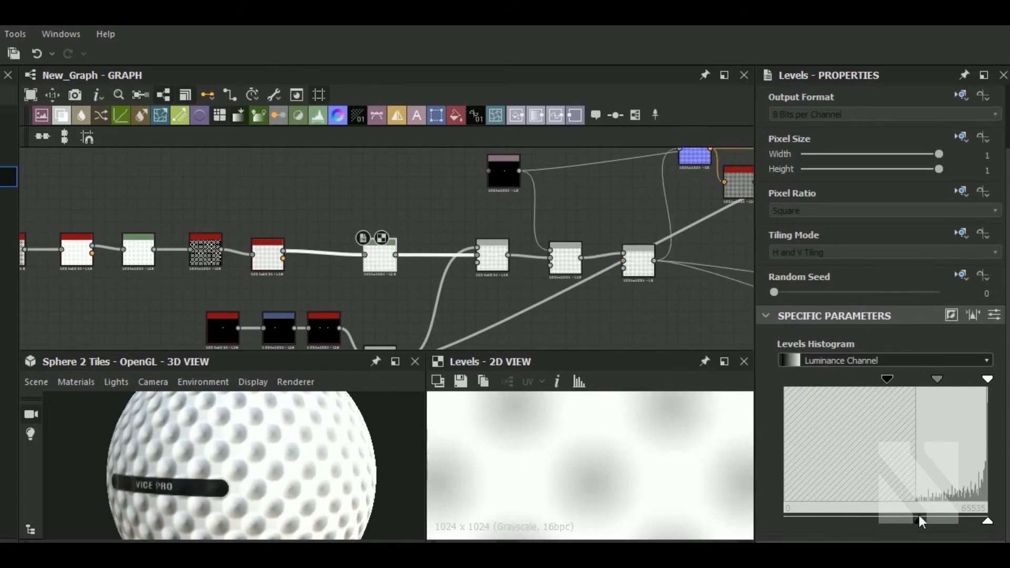
Refine the new Levels node's midpoint, output minimum and input white sliders.
left_click_drag(289, 462, 250, 465)
scroll(244, 458, "up", 4)
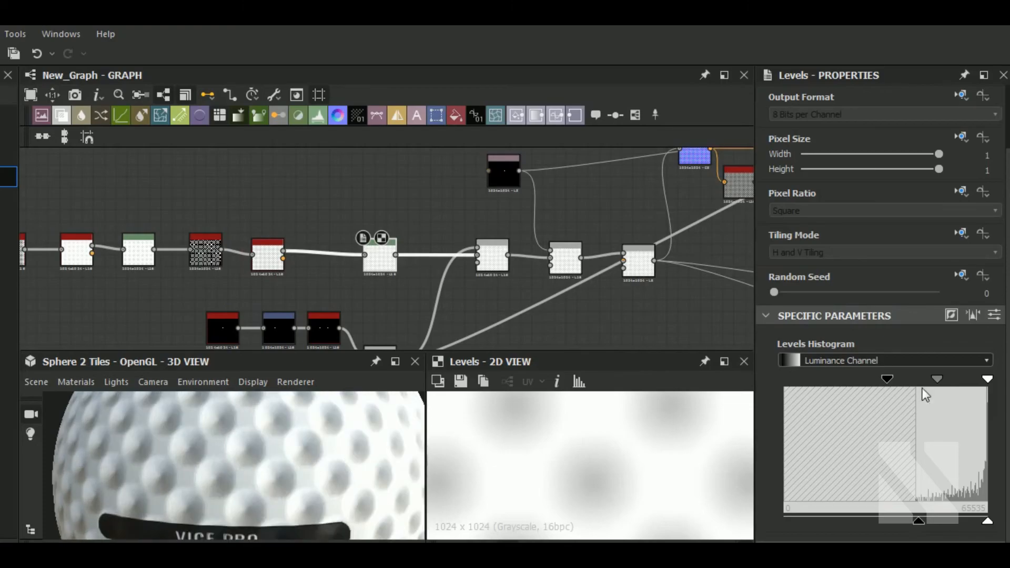
mouse_move(936, 381)
left_mouse_down()
mouse_move(927, 380)
mouse_move(942, 380)
left_mouse_up()
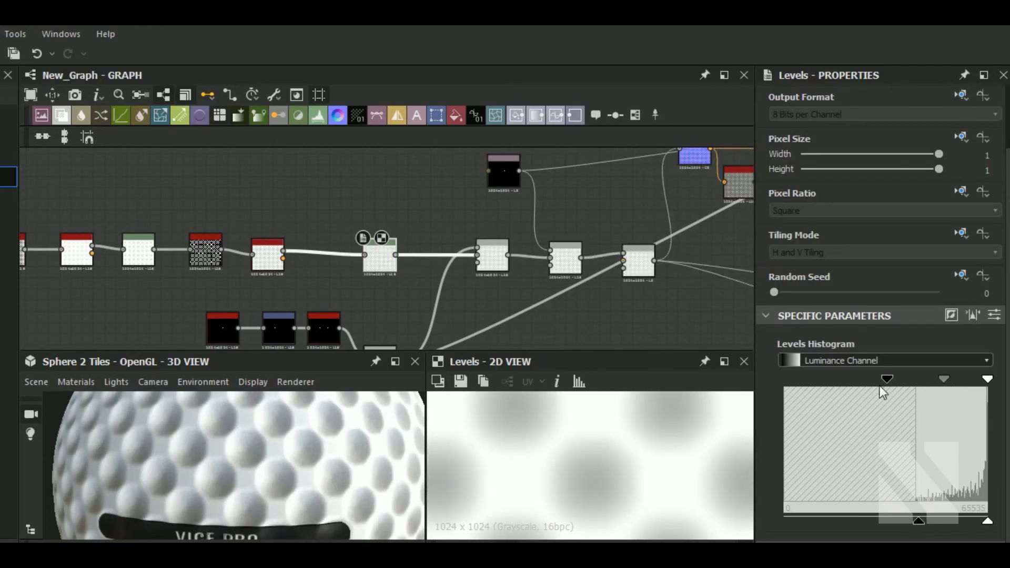
left_click_drag(919, 521, 945, 522)
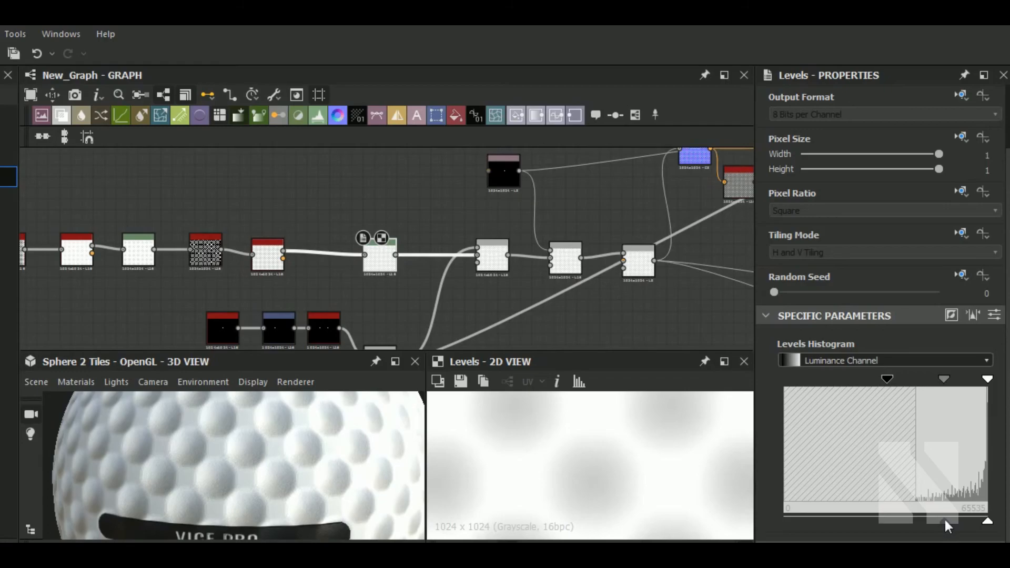
left_click_drag(311, 469, 358, 460)
scroll(358, 453, "down", 6)
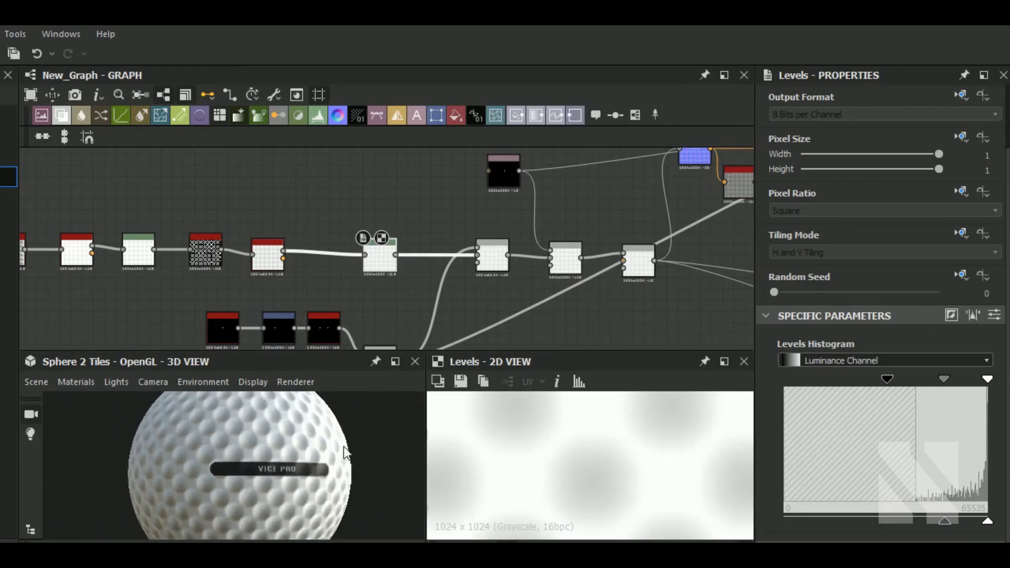
left_click_drag(342, 504, 264, 469)
scroll(292, 485, "down", 2)
scroll(270, 476, "up", 3)
scroll(305, 456, "down", 2)
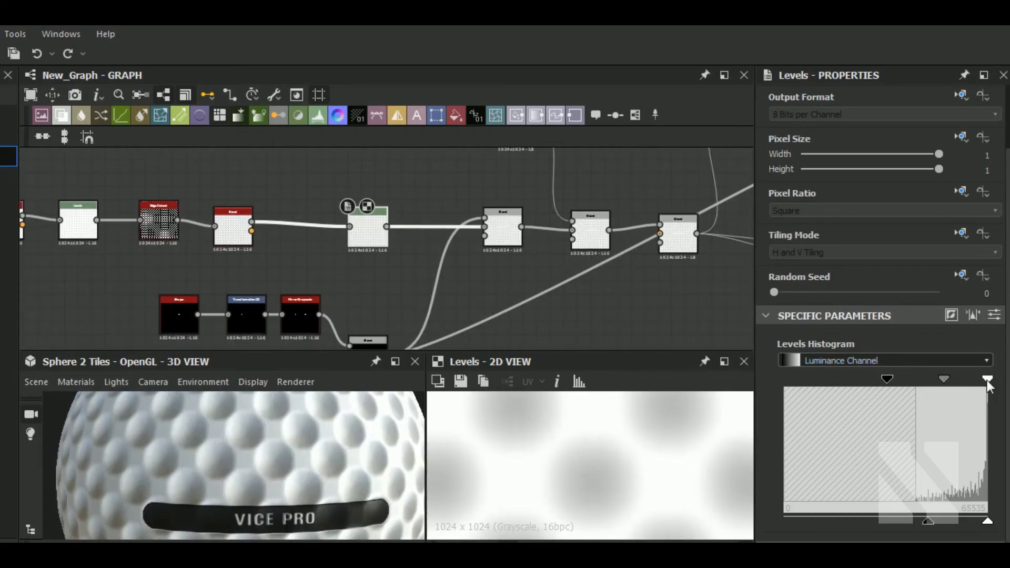
left_click_drag(989, 386, 984, 381)
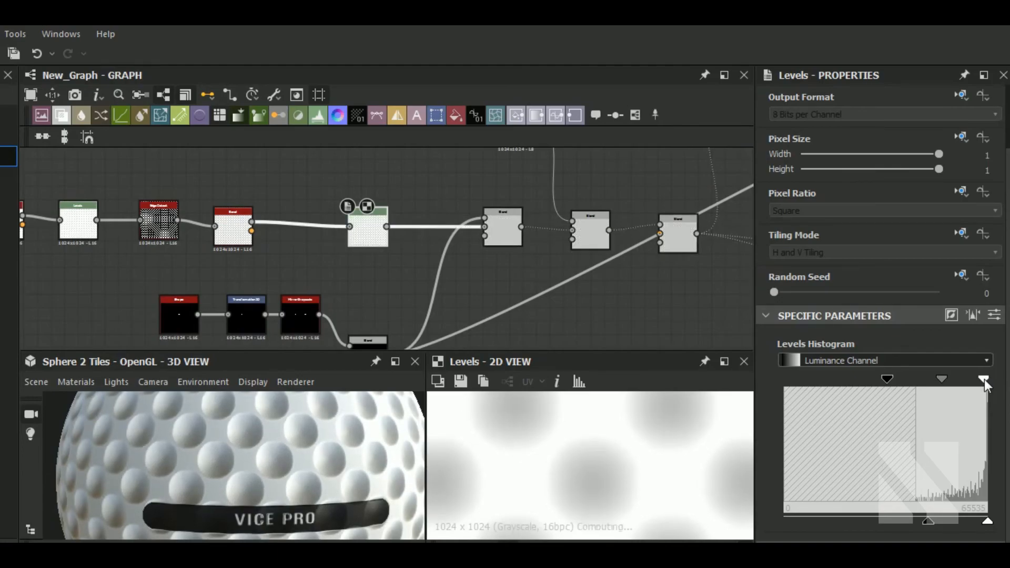
Switch the 3D preview mesh to Plane (hi-res) and orbit around it.
scroll(288, 441, "down", 2)
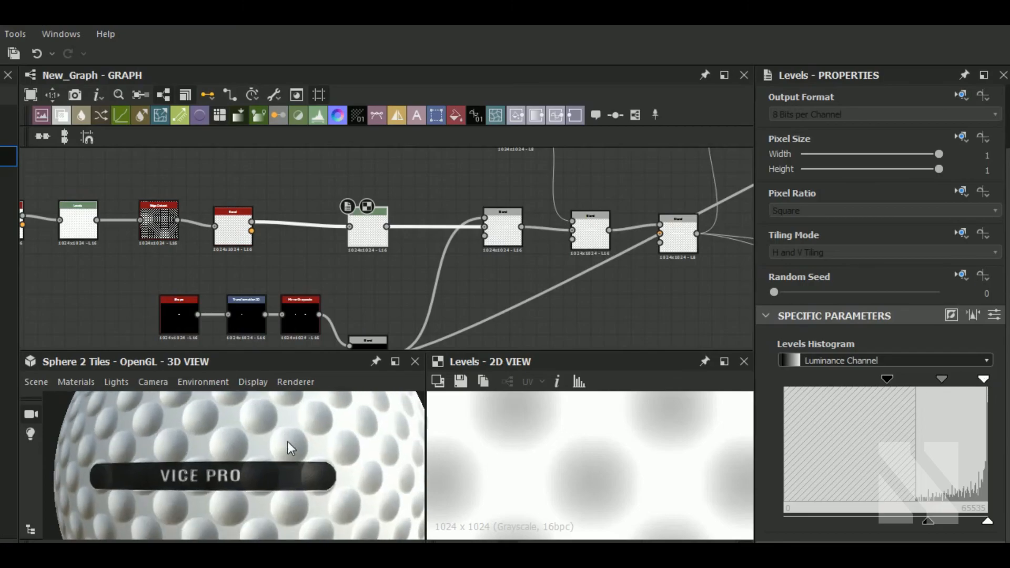
scroll(294, 438, "down", 3)
scroll(295, 438, "down", 3)
left_click_drag(270, 463, 292, 482)
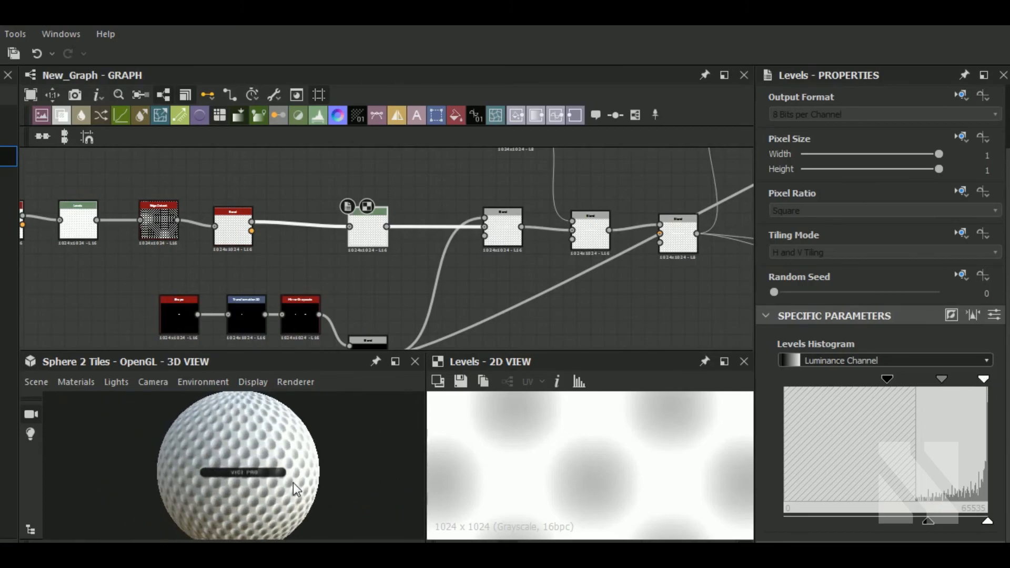
left_click(46, 384)
left_click(106, 362)
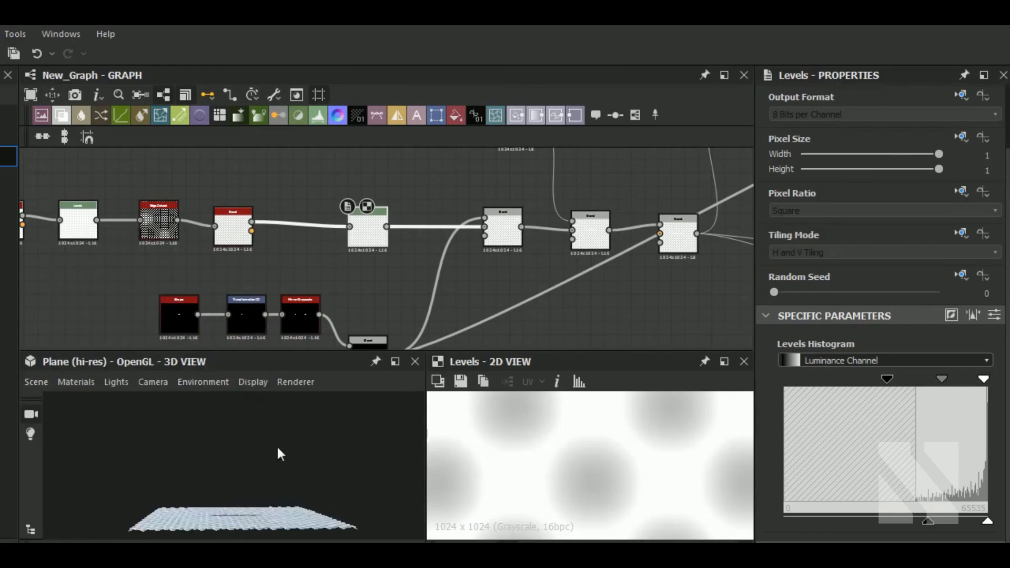
mouse_move(212, 454)
left_mouse_down()
mouse_move(331, 504)
mouse_move(216, 503)
mouse_move(315, 491)
mouse_move(395, 459)
mouse_move(346, 481)
mouse_move(260, 475)
mouse_move(318, 488)
mouse_move(370, 535)
mouse_move(264, 488)
mouse_move(269, 531)
mouse_move(302, 438)
mouse_move(219, 460)
mouse_move(235, 477)
mouse_move(247, 473)
mouse_move(232, 506)
mouse_move(67, 501)
mouse_move(225, 478)
mouse_move(309, 425)
mouse_move(183, 473)
mouse_move(125, 521)
mouse_move(189, 537)
mouse_move(291, 444)
left_mouse_up()
scroll(238, 456, "up", 5)
scroll(222, 472, "up", 5)
scroll(292, 443, "down", 6)
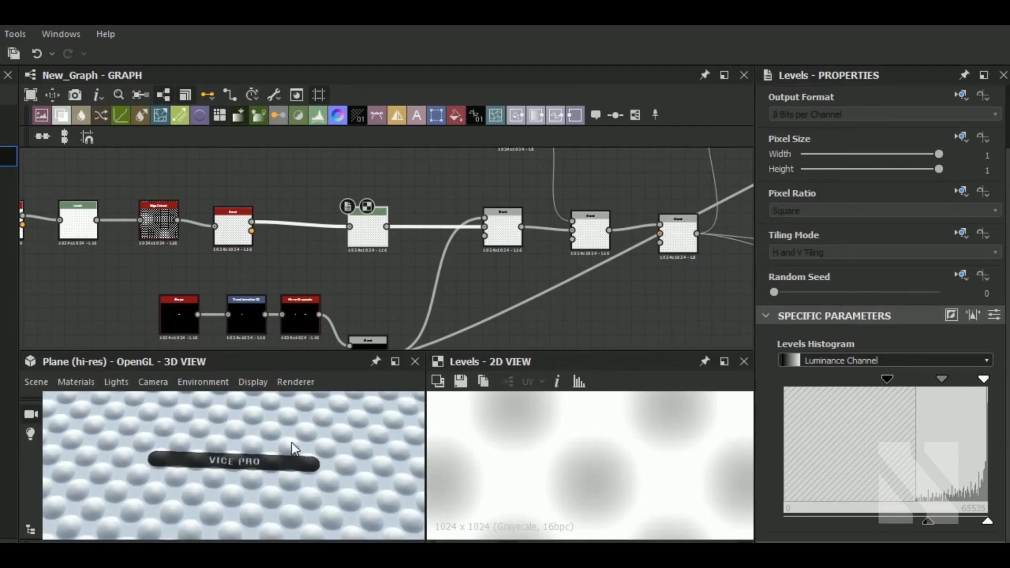
scroll(292, 443, "down", 3)
scroll(363, 292, "down", 5)
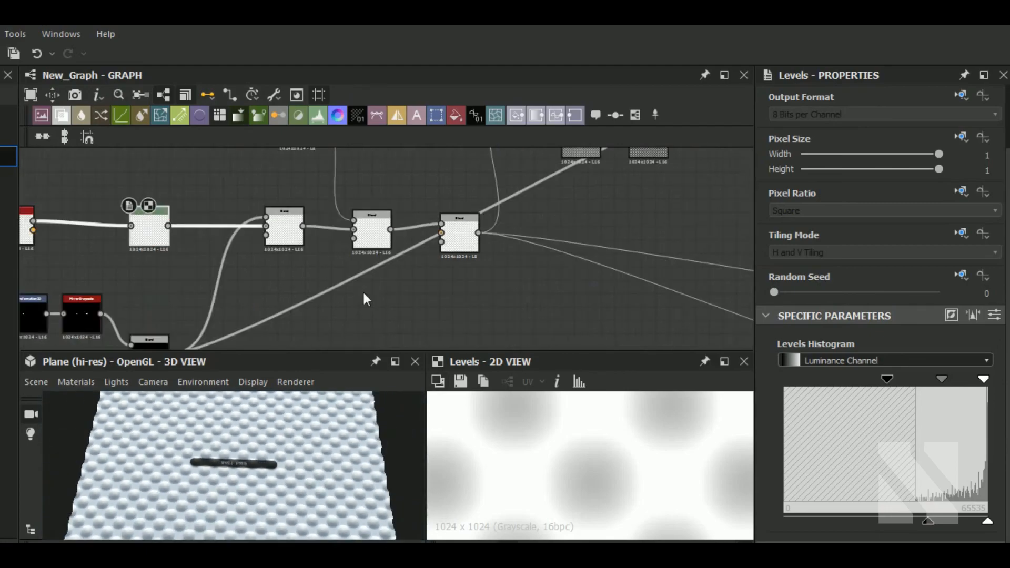
Open the Base Color output node to preview it.
middle_click_drag(643, 230, 572, 257)
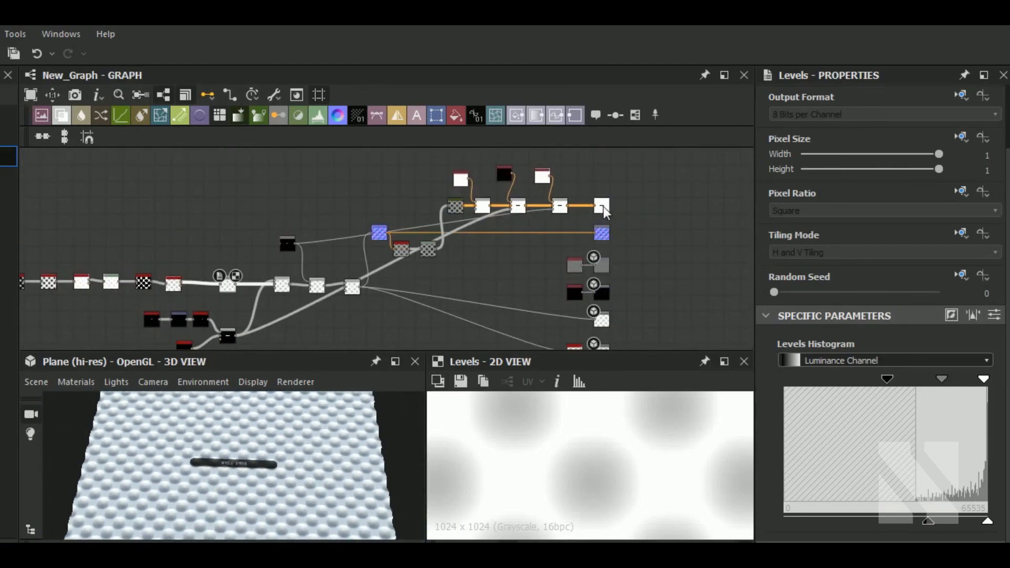
double_click(601, 206)
scroll(586, 433, "down", 5)
mouse_move(335, 498)
left_mouse_down()
mouse_move(271, 504)
mouse_move(341, 504)
left_mouse_up()
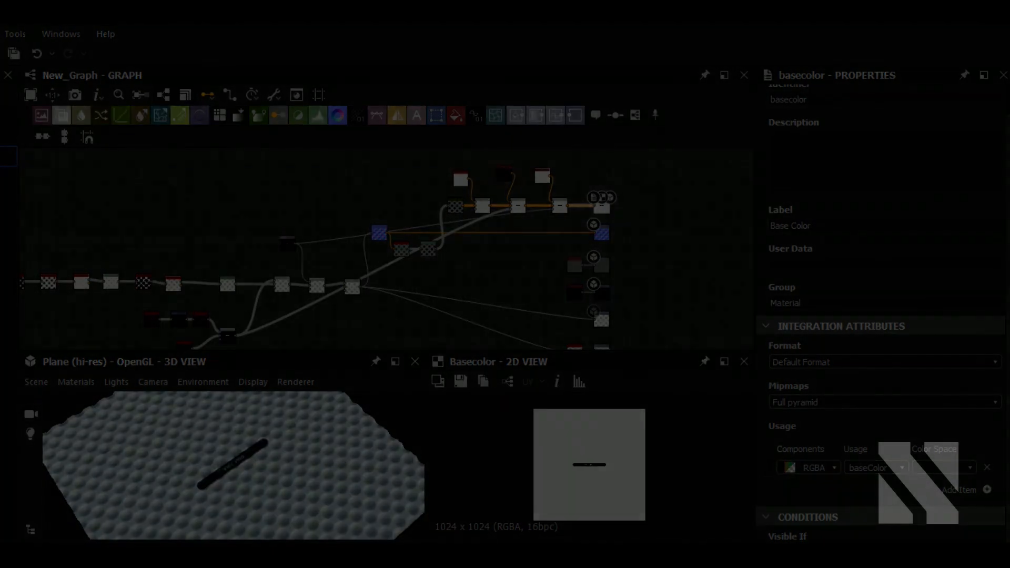